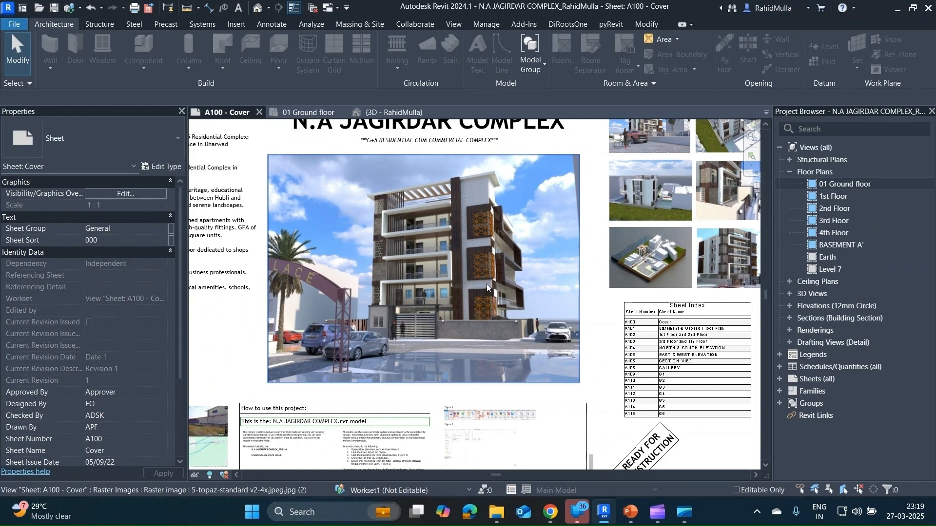
# Step: Open the 01 Ground floor plan view and look over its grid layout
pyautogui.click(324, 113)
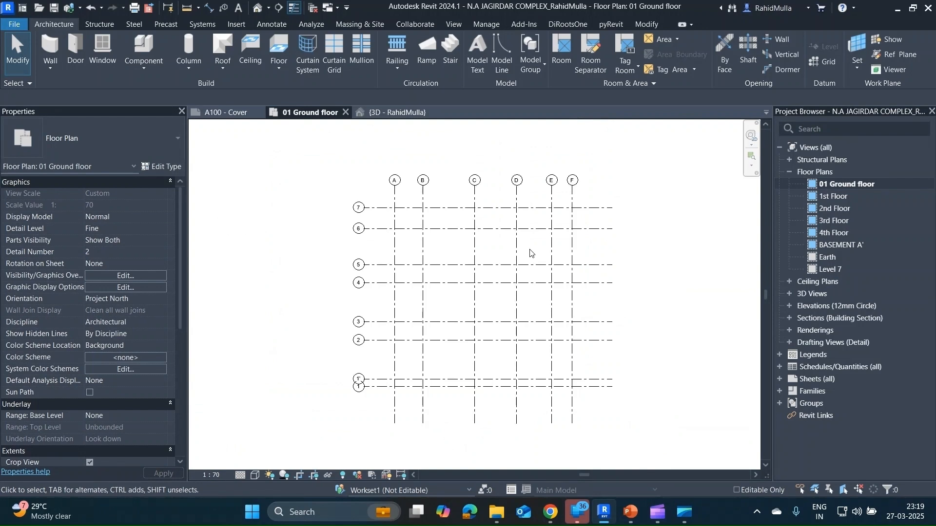
pyautogui.scroll(5, 438, 247)
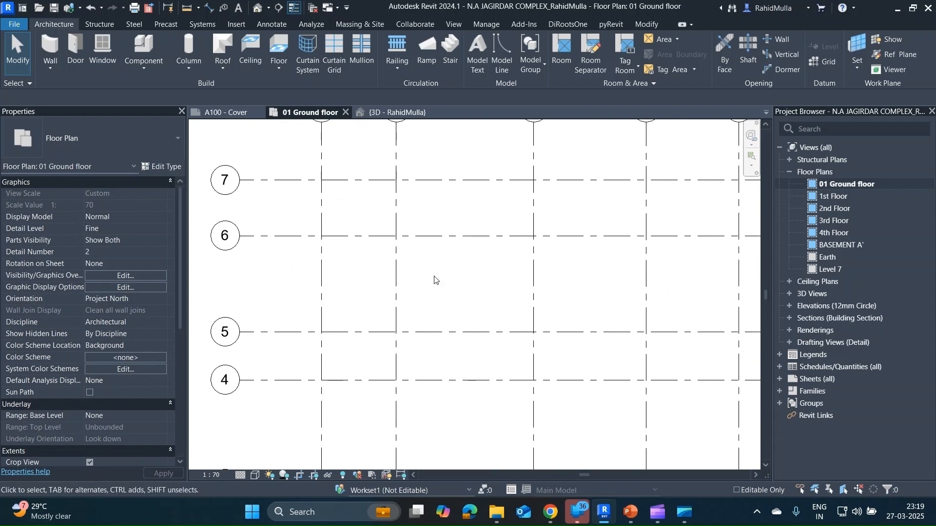
pyautogui.scroll(-5, 434, 279)
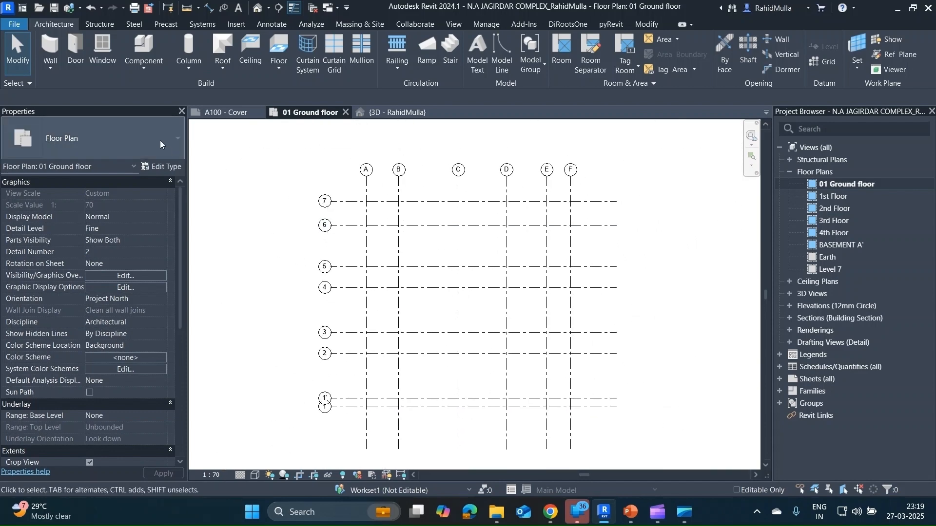
pyautogui.click(54, 66)
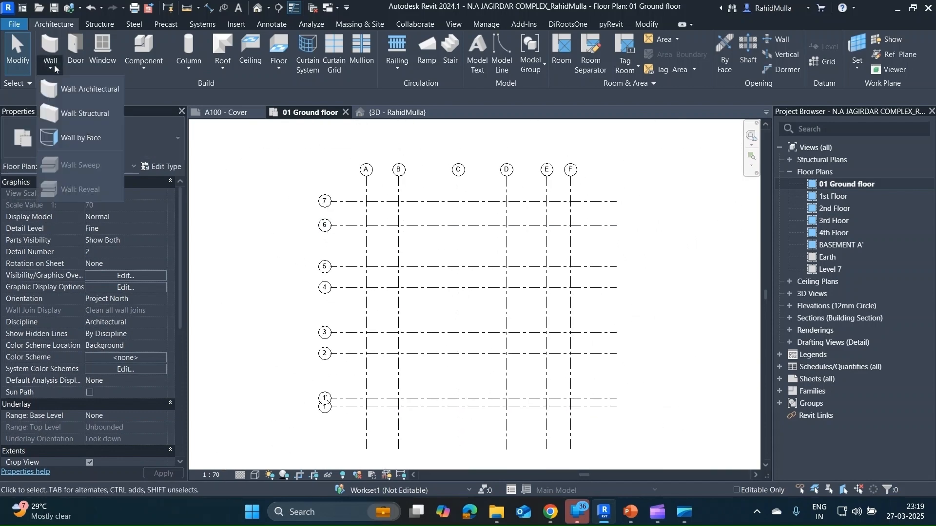
pyautogui.click(88, 89)
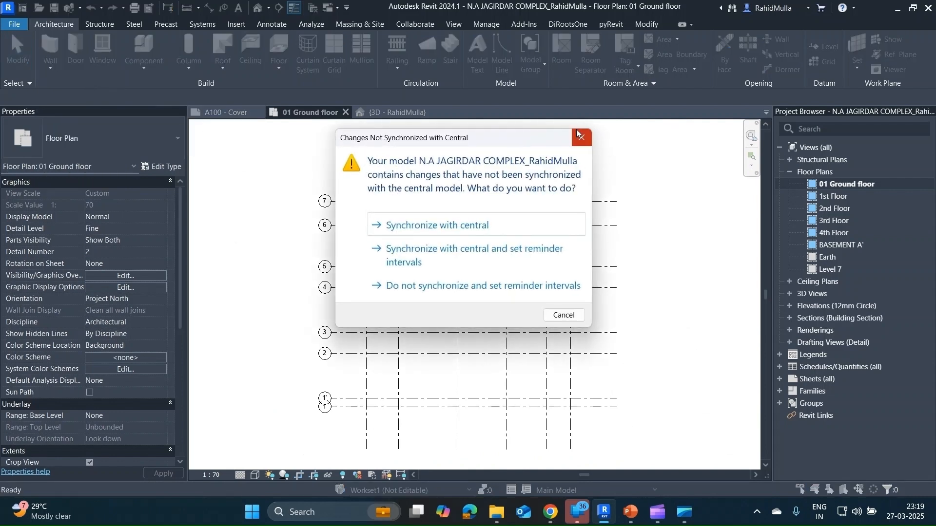
pyautogui.click(579, 136)
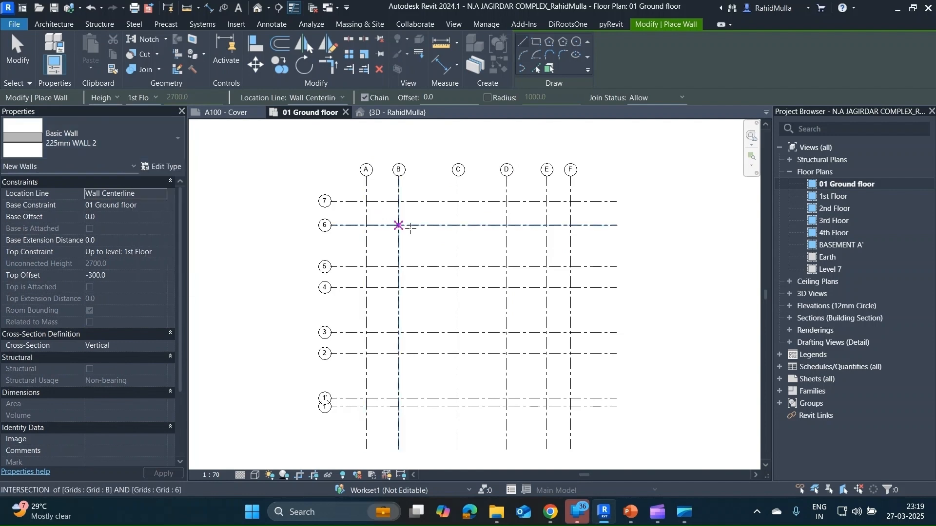
pyautogui.press('Escape')
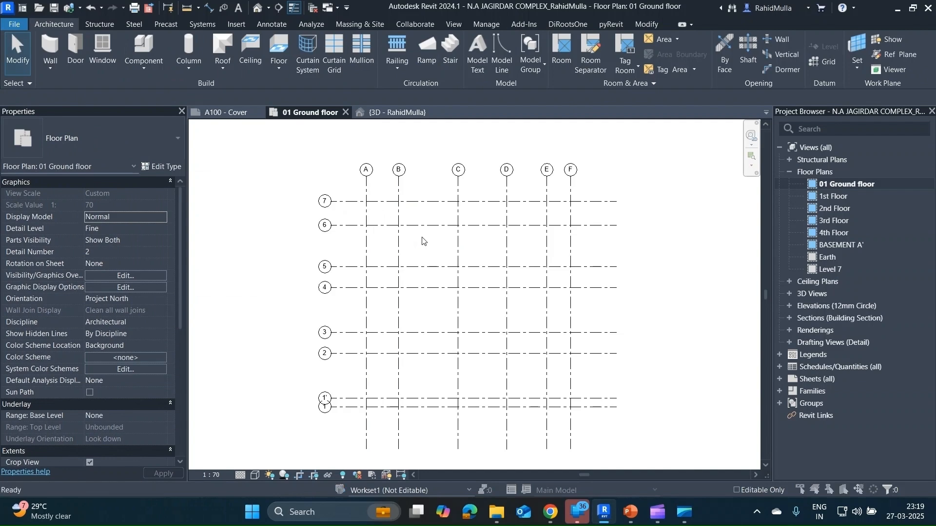
# Step: Make the imported Ground floor.dwg drawing visible in the ground floor plan
pyautogui.press('v')
pyautogui.press('v')
pyautogui.click(244, 60)
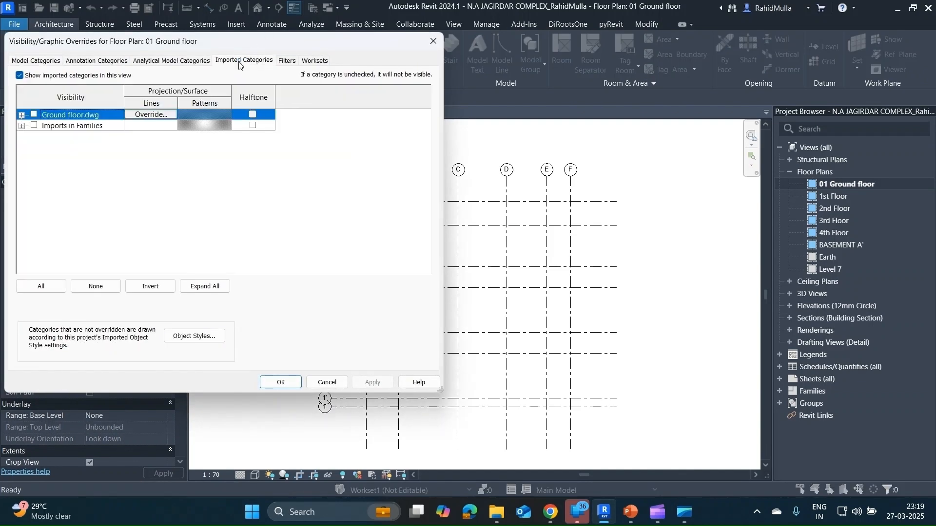
pyautogui.click(34, 114)
pyautogui.click(376, 383)
pyautogui.click(281, 382)
# Step: Measure the thickness of the wall along grid 7 in the imported drawing with an aligned dimension
pyautogui.scroll(2, 421, 207)
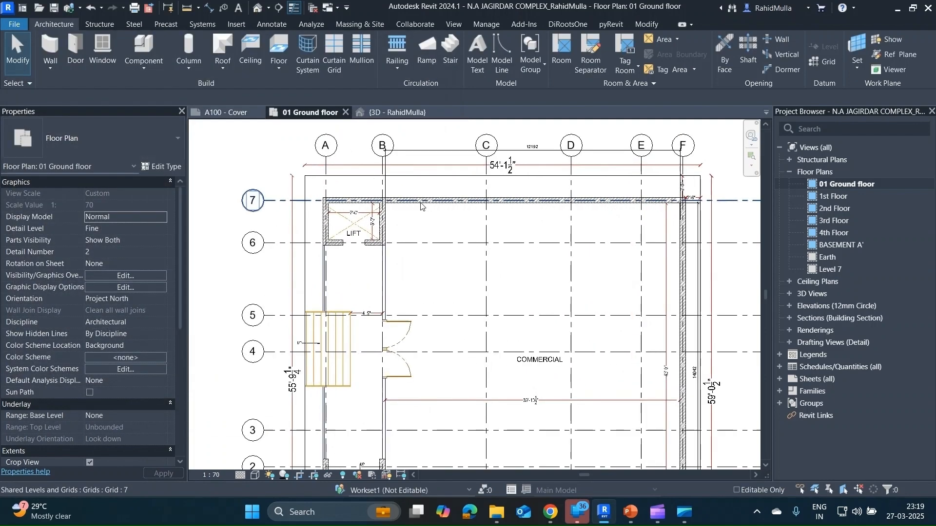
pyautogui.scroll(2, 421, 206)
pyautogui.press('d')
pyautogui.press('i')
pyautogui.scroll(2, 432, 198)
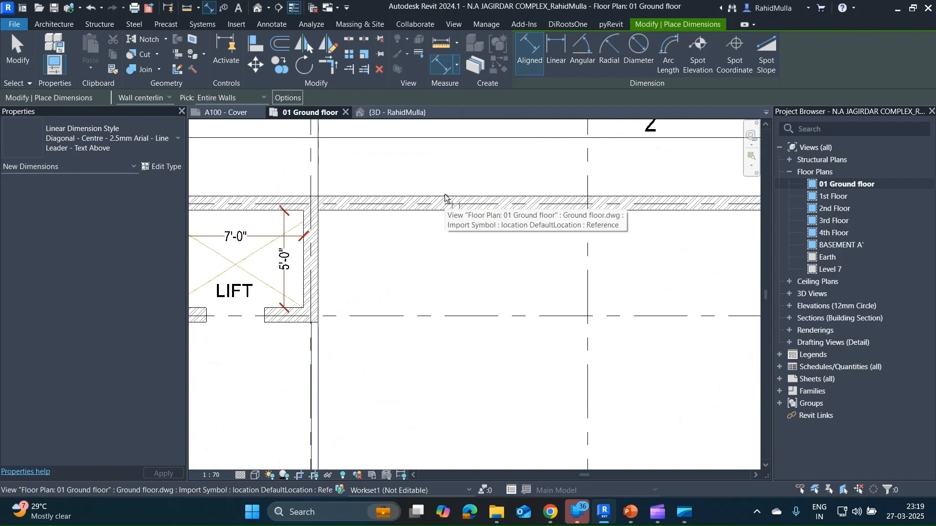
pyautogui.click(445, 197)
pyautogui.click(445, 215)
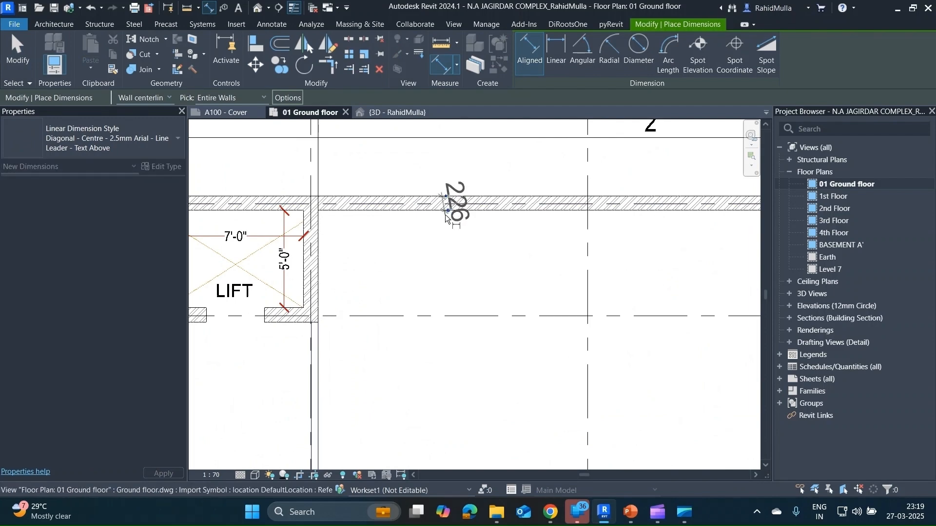
pyautogui.scroll(2, 444, 214)
pyautogui.scroll(-2, 443, 212)
pyautogui.press('Escape')
pyautogui.press('Escape')
# Step: Try to dimension the thickness of the lift's upper wall in the imported drawing
pyautogui.scroll(-3, 442, 212)
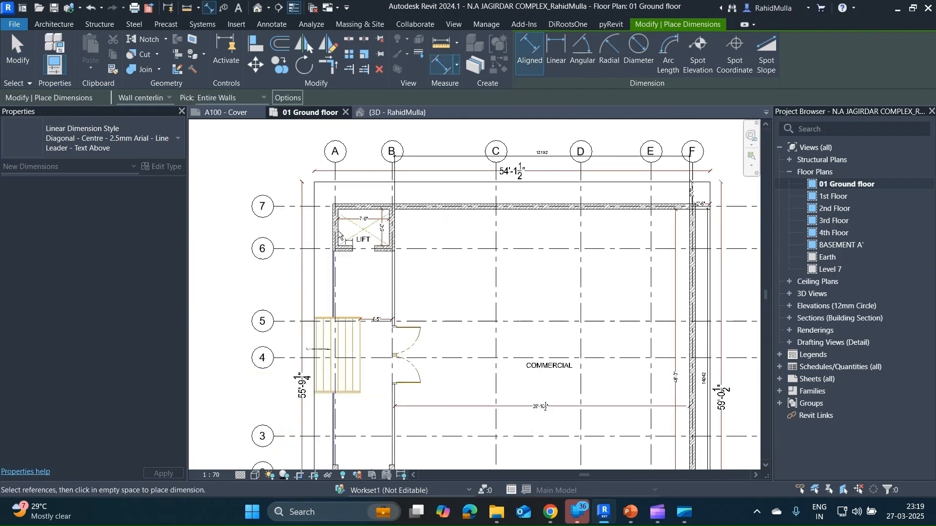
pyautogui.scroll(5, 337, 203)
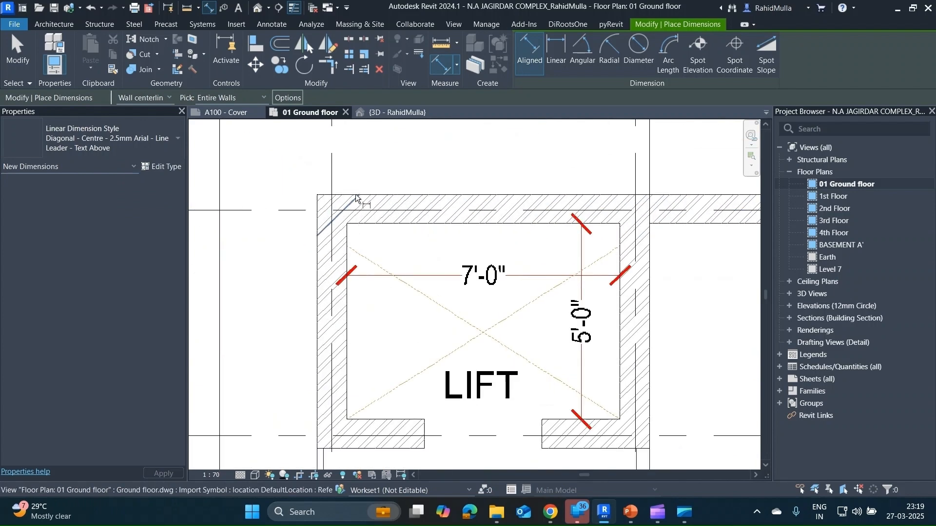
pyautogui.click(359, 195)
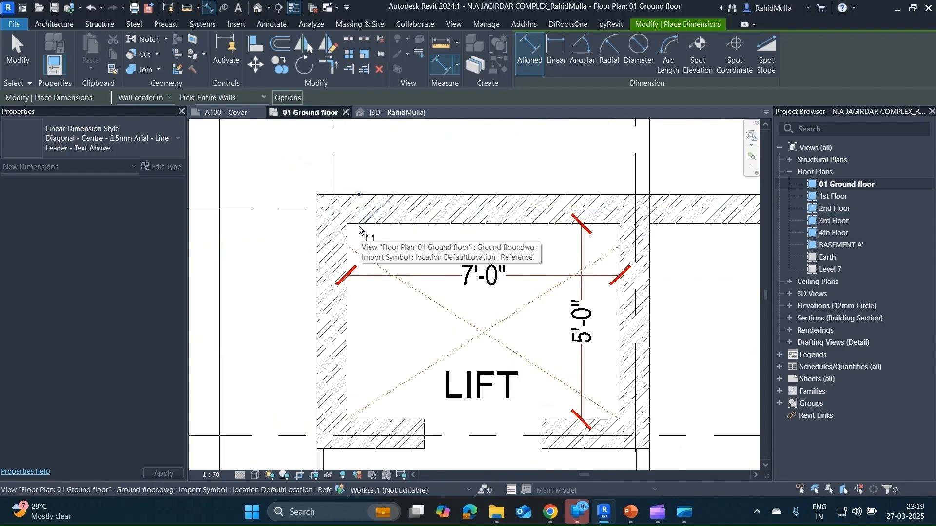
pyautogui.press('Escape')
pyautogui.press('Escape')
pyautogui.scroll(-5, 358, 226)
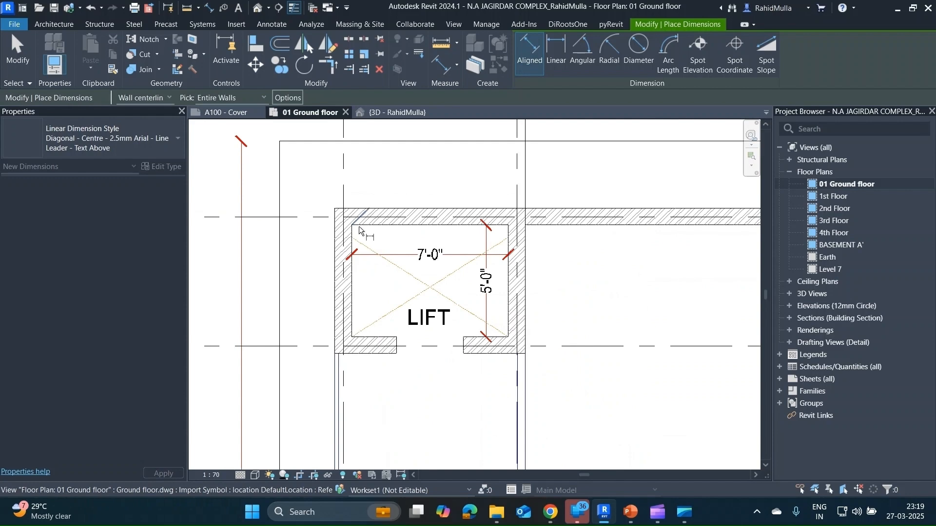
pyautogui.press('Escape')
# Step: Start an architectural wall and duplicate the 225mm WALL 2 type as a new type named 223mm
pyautogui.scroll(-4, 475, 251)
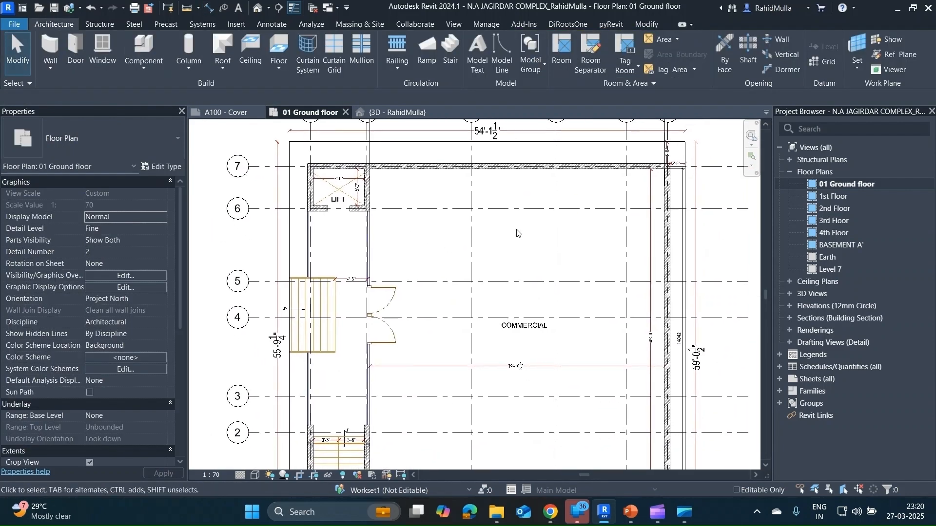
pyautogui.scroll(3, 549, 359)
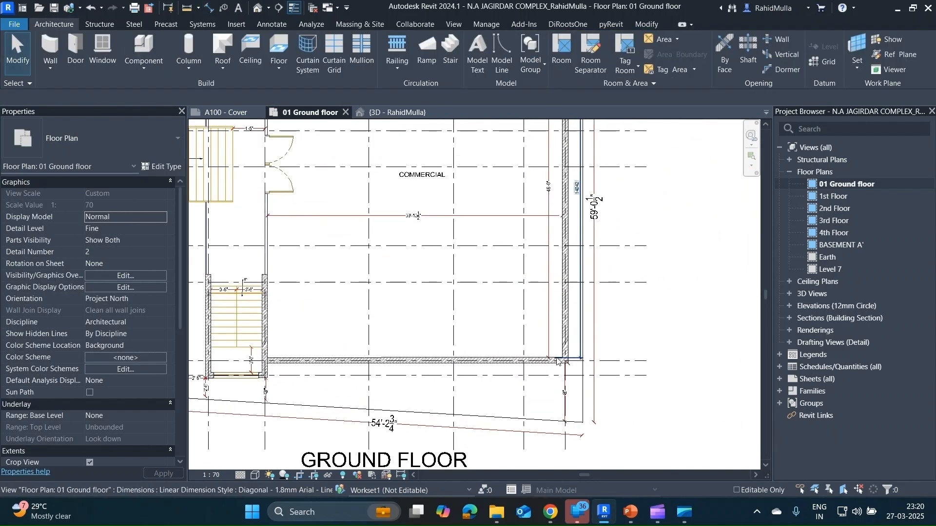
pyautogui.moveTo(560, 314); pyautogui.dragTo(597, 451, button='middle')
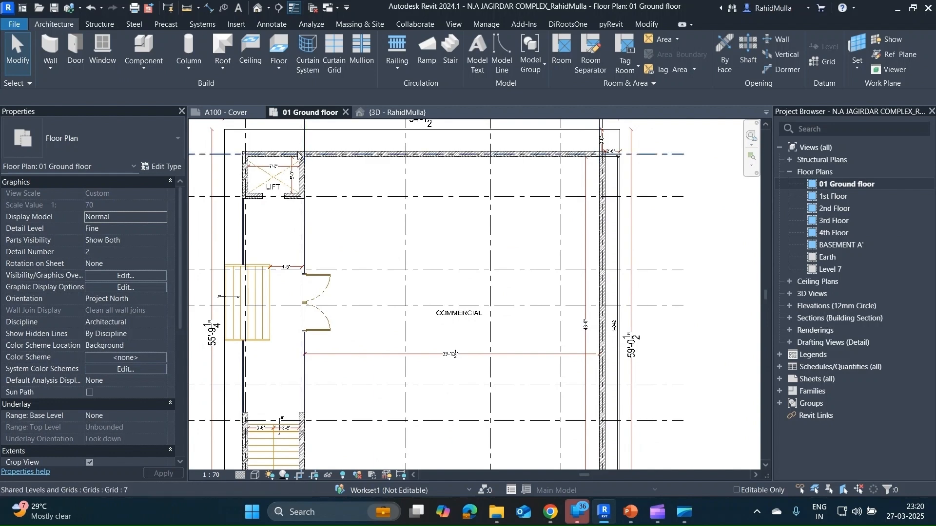
pyautogui.moveTo(298, 156); pyautogui.dragTo(332, 189, button='middle')
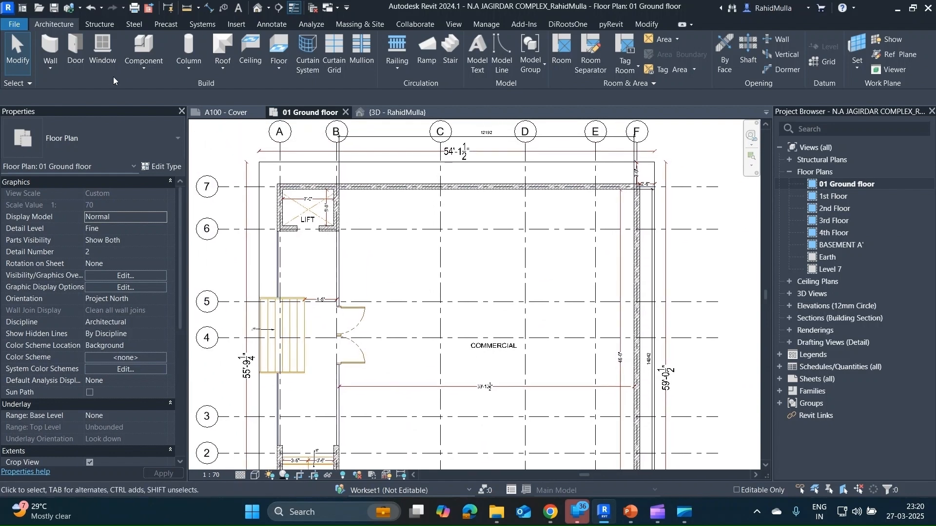
pyautogui.click(50, 68)
pyautogui.click(80, 89)
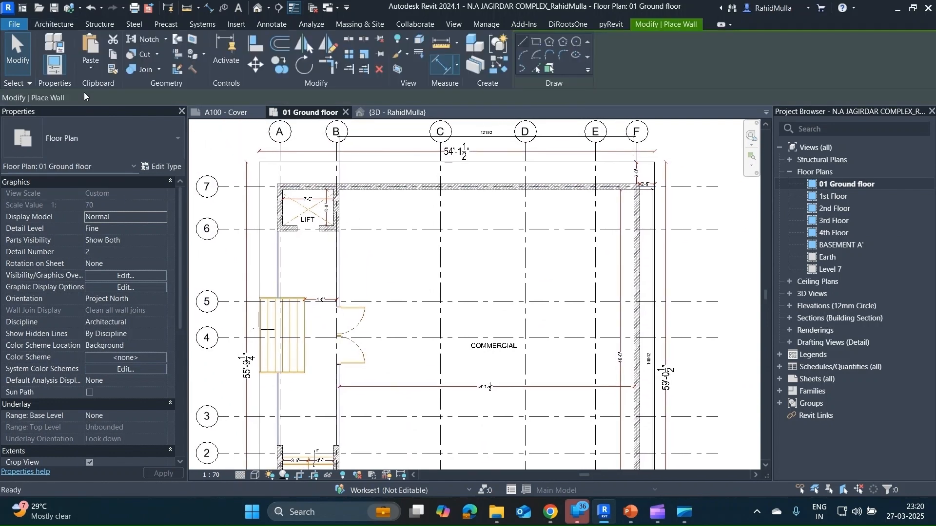
pyautogui.click(156, 168)
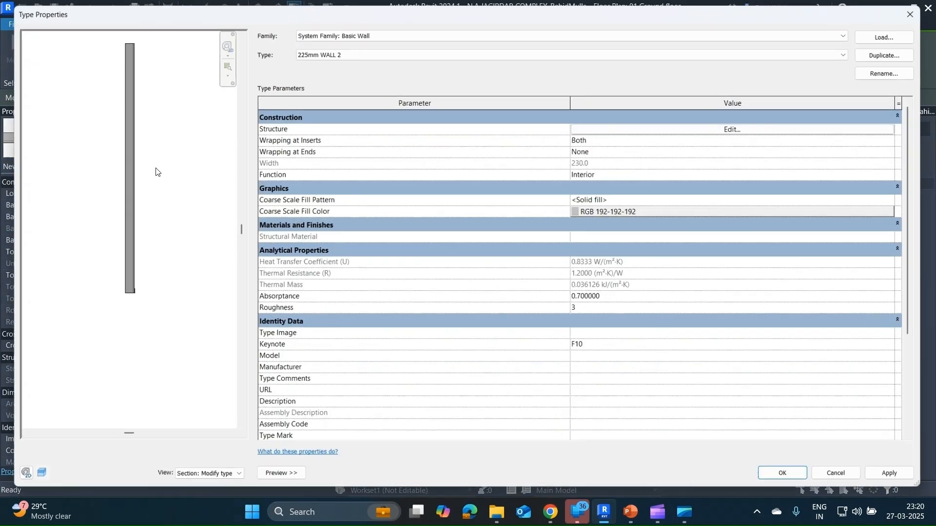
pyautogui.click(894, 51)
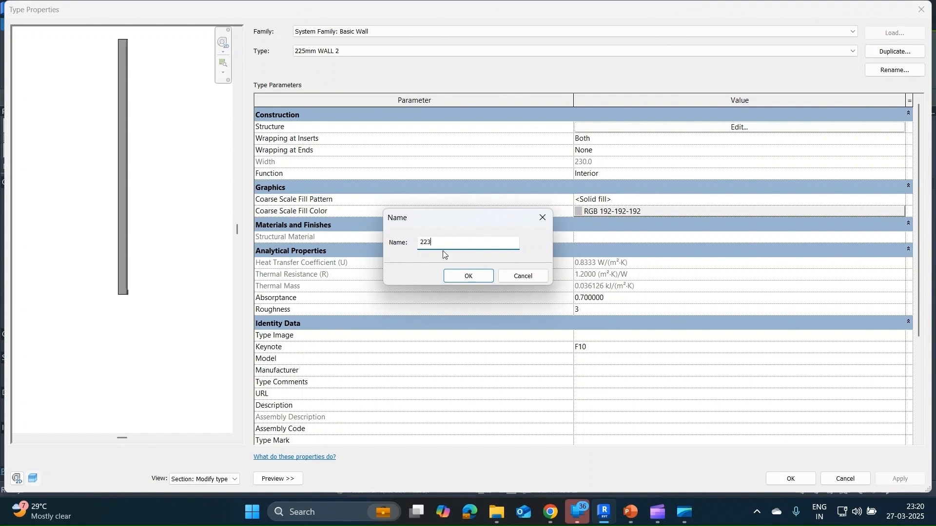
pyautogui.write('223mm')
pyautogui.click(466, 277)
# Step: Edit the 223mm wall type's structure: set the Default New Material(3) layer's thickness to 223 and delete the Air layer
pyautogui.click(624, 128)
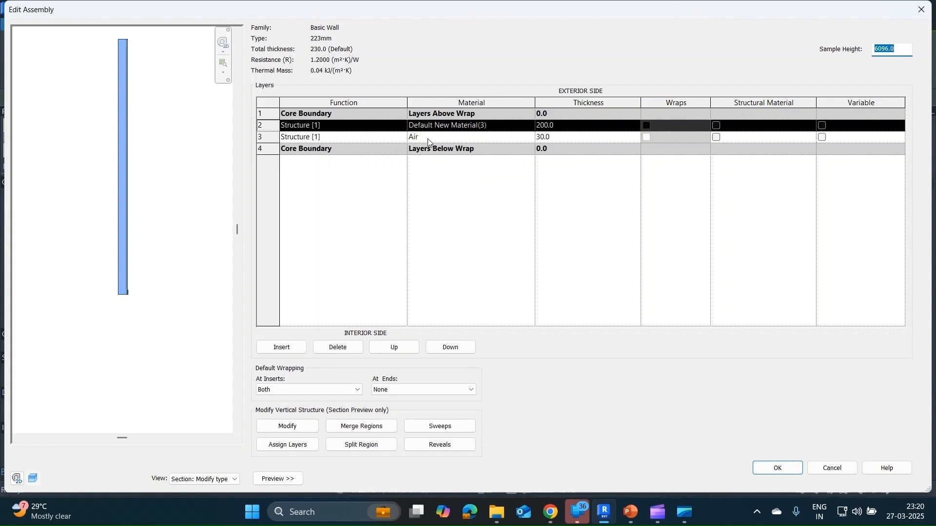
pyautogui.click(565, 125)
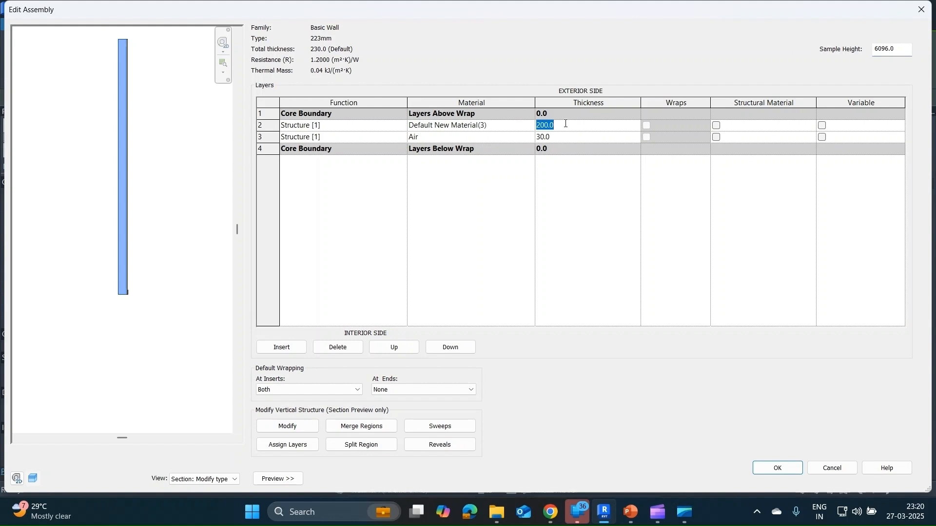
pyautogui.write('223')
pyautogui.click(280, 137)
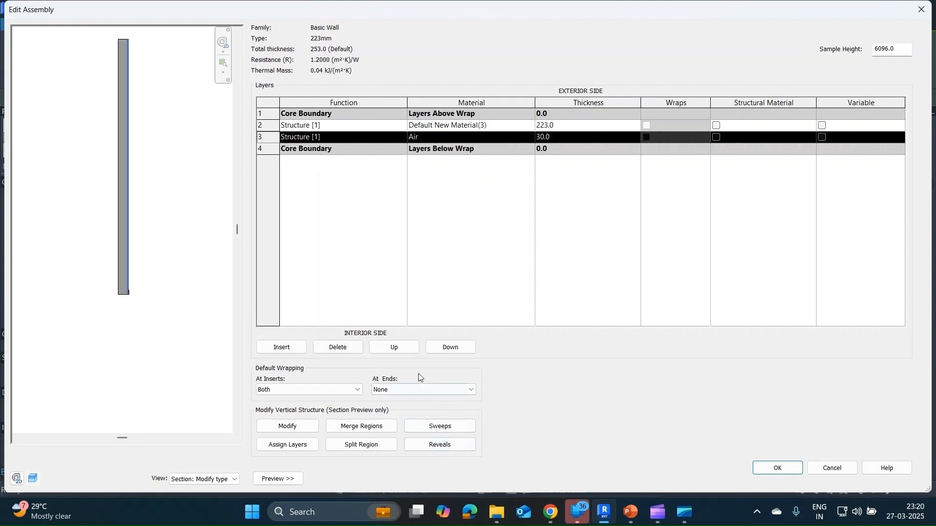
pyautogui.click(338, 347)
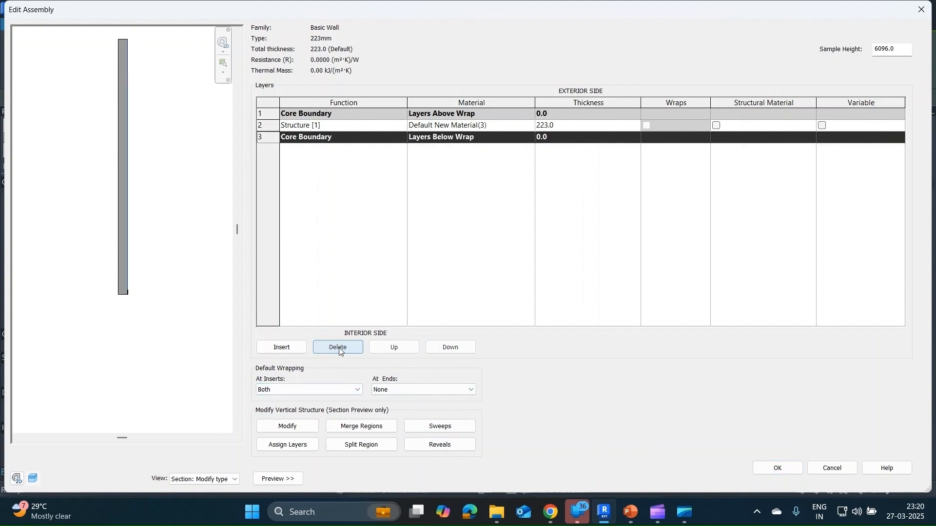
pyautogui.click(782, 469)
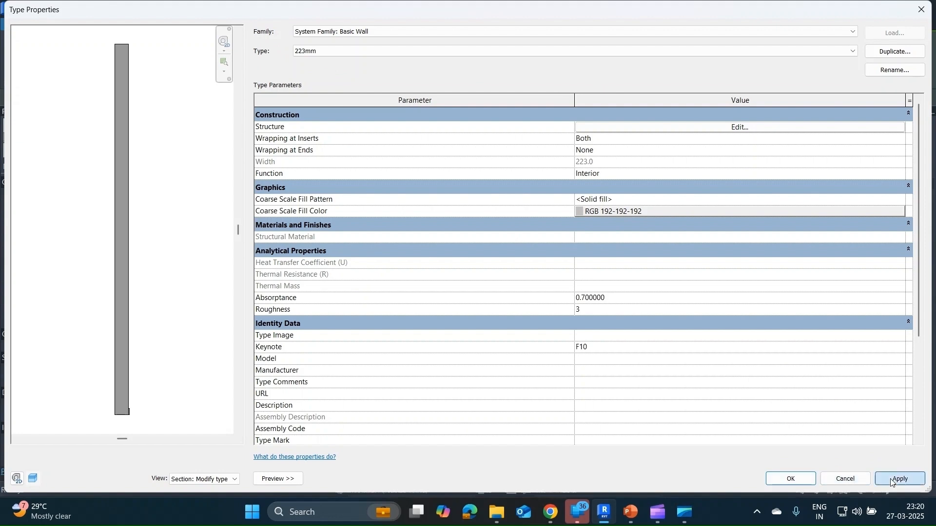
pyautogui.click(783, 481)
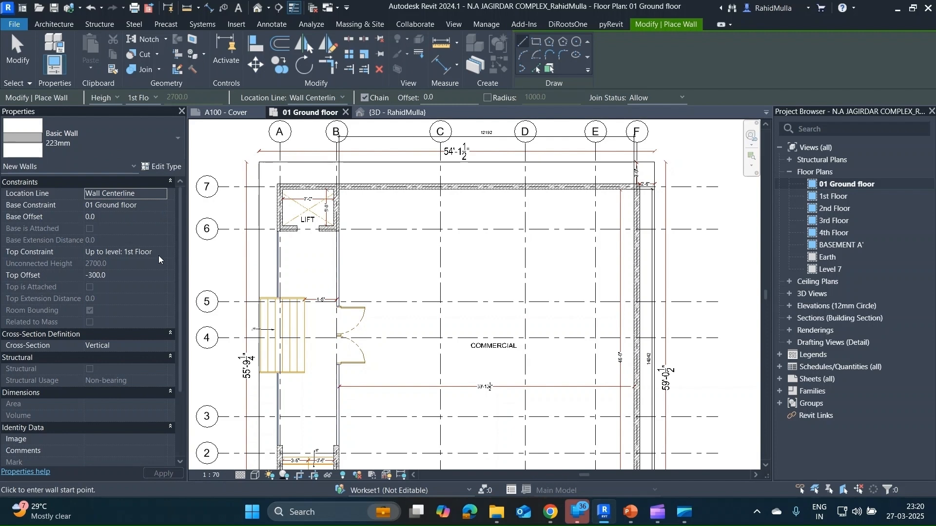
# Step: Set the new wall's top offset to 0 and its location line to Wall Centerline
pyautogui.click(127, 277)
pyautogui.press('BackSpace')
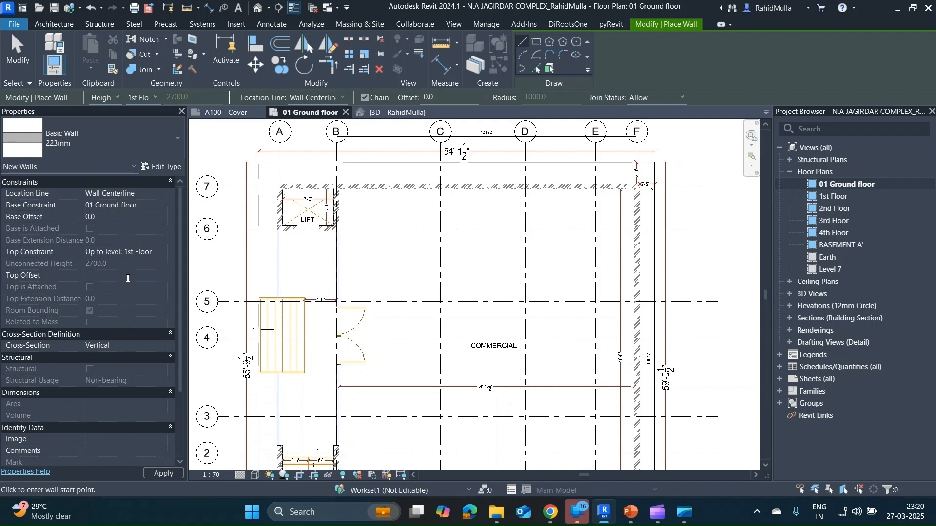
pyautogui.write('0')
pyautogui.click(315, 100)
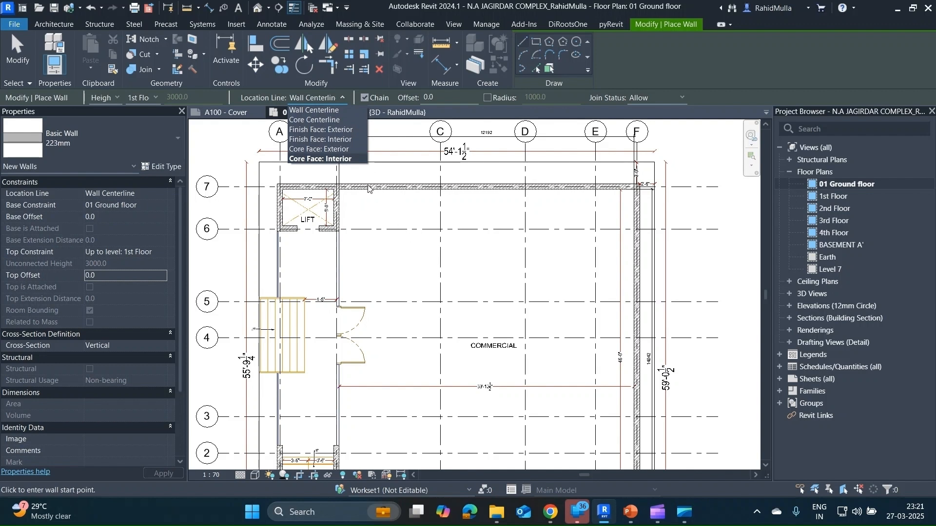
pyautogui.click(333, 112)
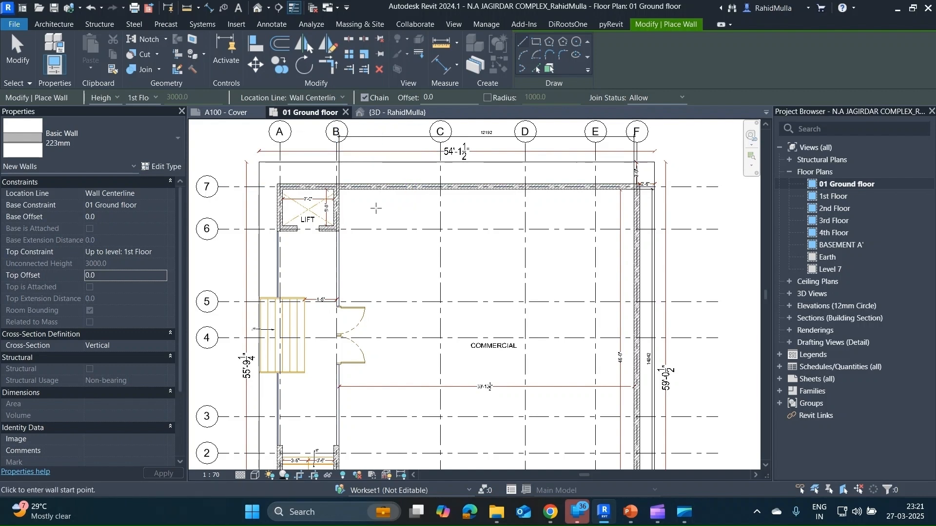
# Step: Draw a chained run of six perpendicular 223mm walls in the commercial area, starting with a 5200 mm segment along grid 6
pyautogui.scroll(4, 373, 202)
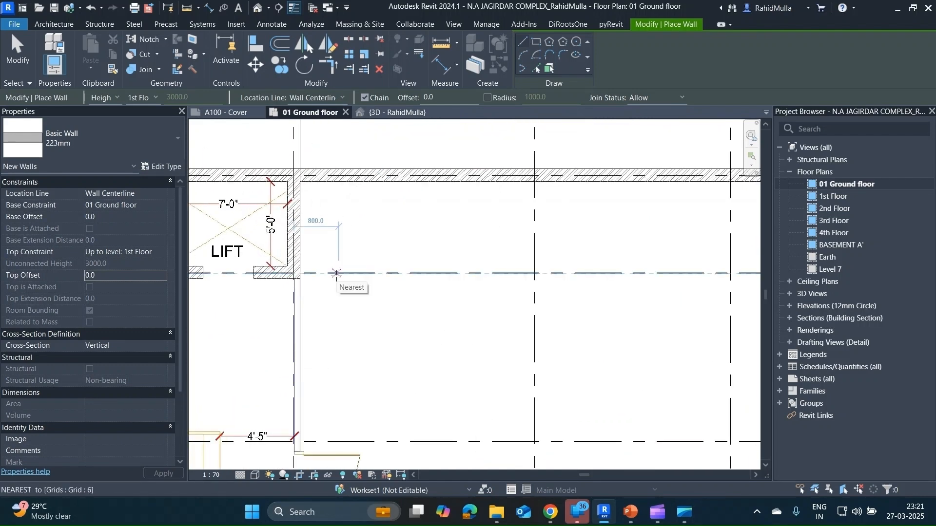
pyautogui.click(336, 274)
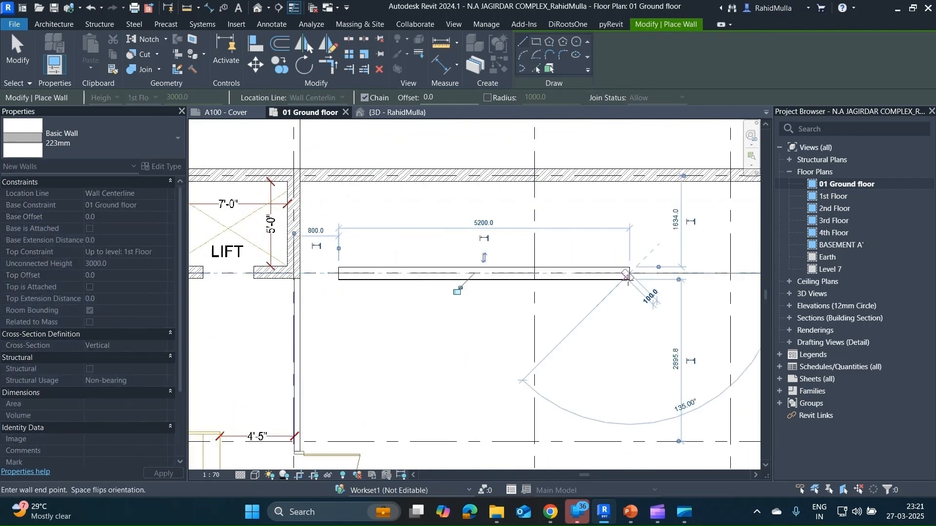
pyautogui.click(627, 275)
pyautogui.moveTo(631, 392); pyautogui.dragTo(610, 289, button='middle')
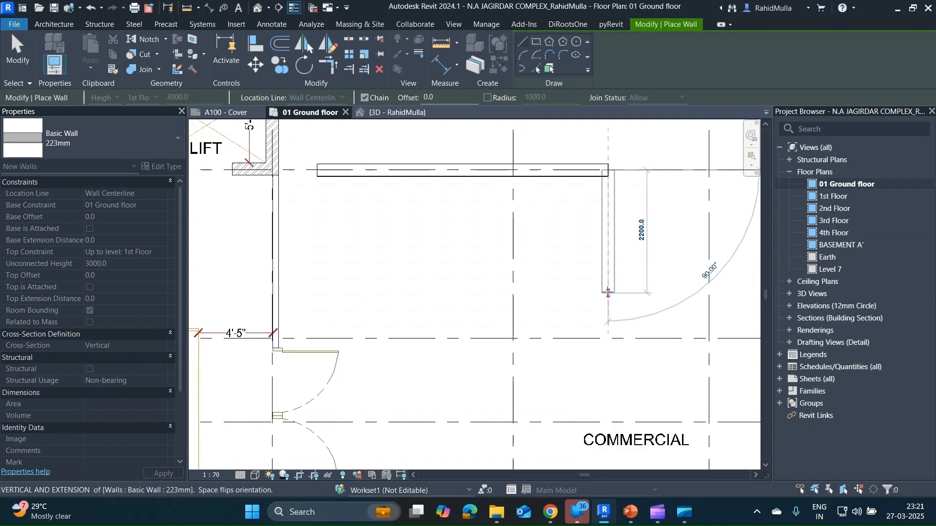
pyautogui.click(608, 298)
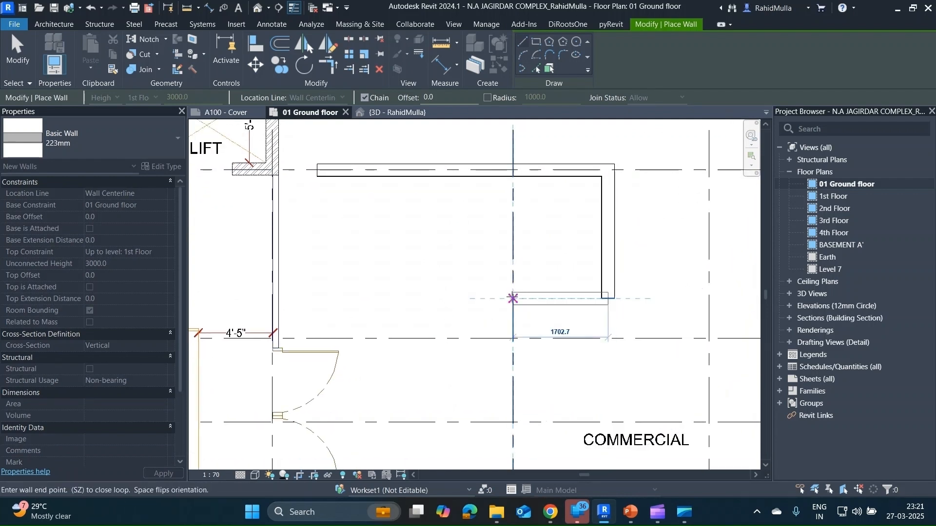
pyautogui.click(512, 298)
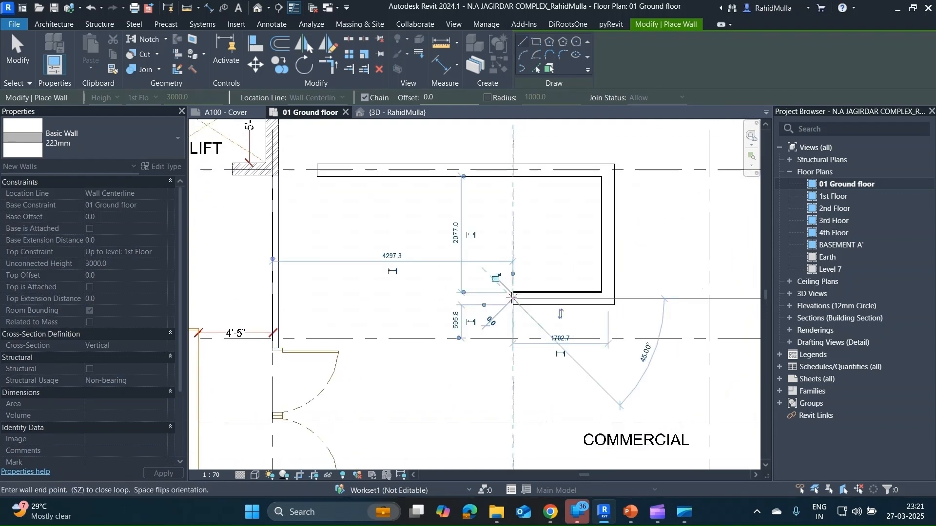
pyautogui.click(512, 375)
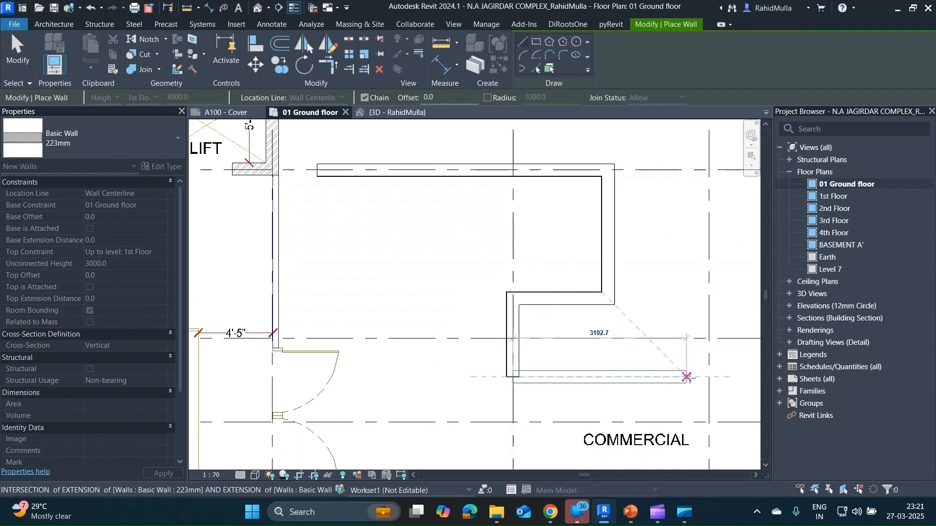
pyautogui.click(709, 377)
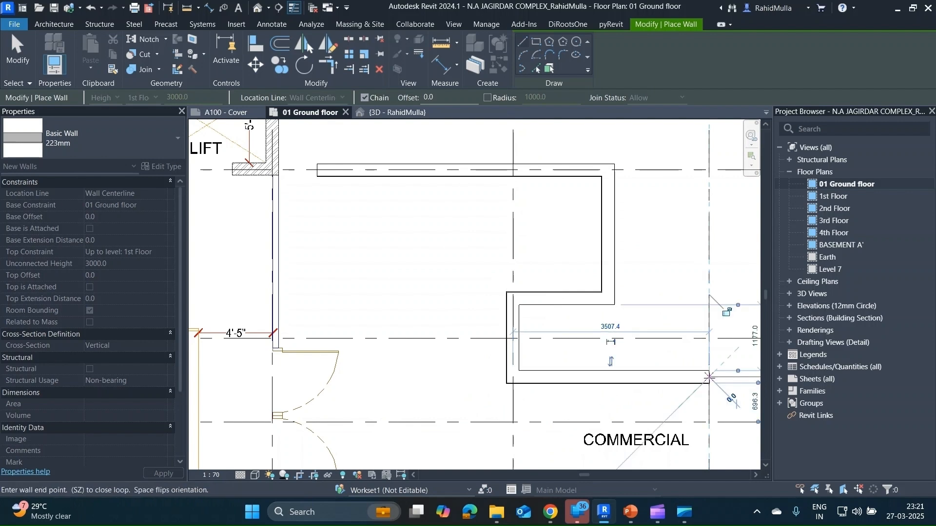
pyautogui.click(709, 226)
pyautogui.scroll(-3, 707, 225)
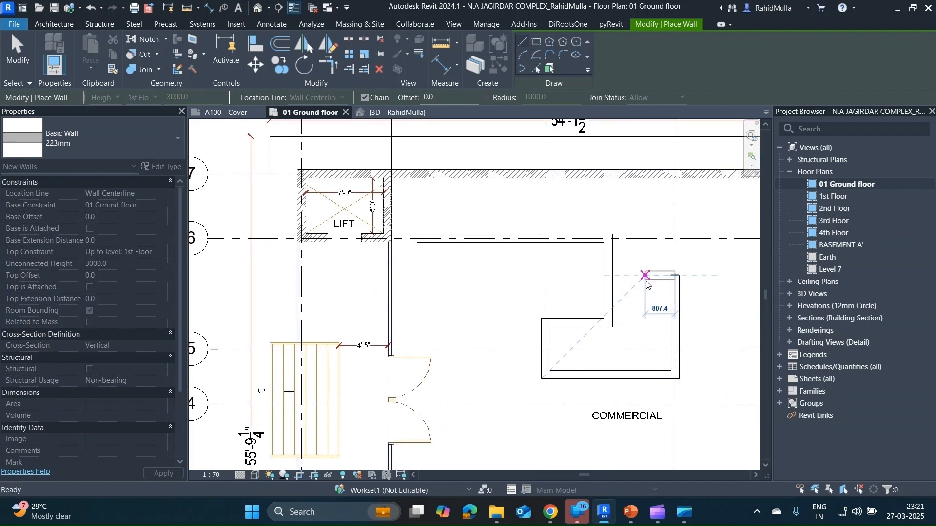
pyautogui.press('Escape')
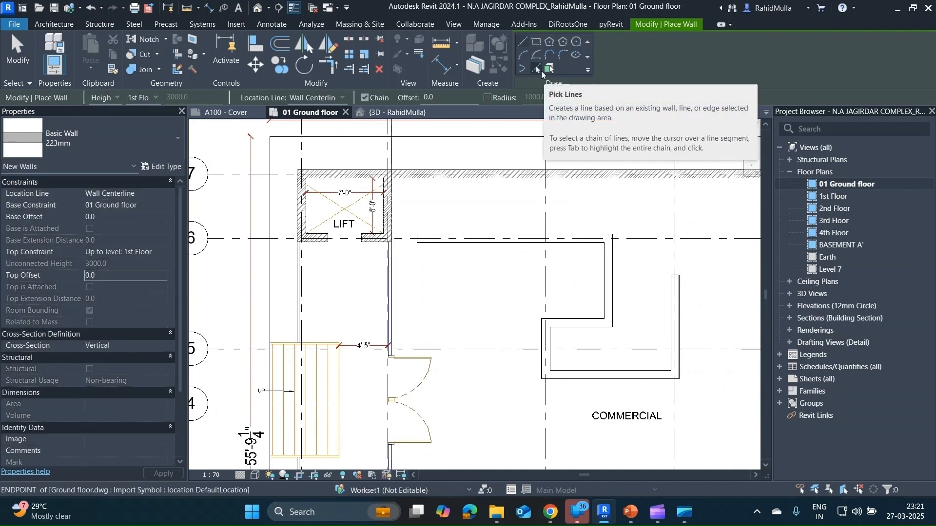
# Step: Create 223mm walls by picking grid lines 7, A, B and 1' with Pick Lines
pyautogui.click(536, 65)
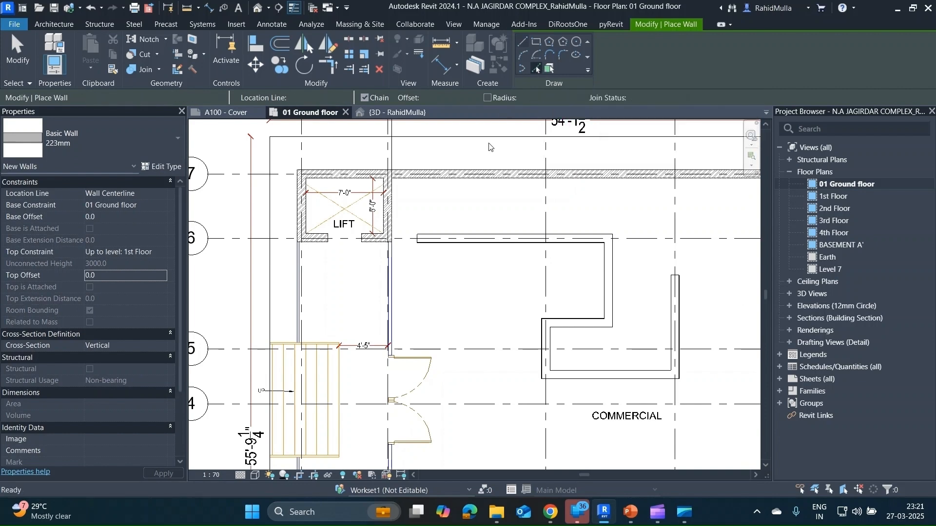
pyautogui.click(486, 178)
pyautogui.scroll(-4, 486, 178)
pyautogui.scroll(6, 462, 205)
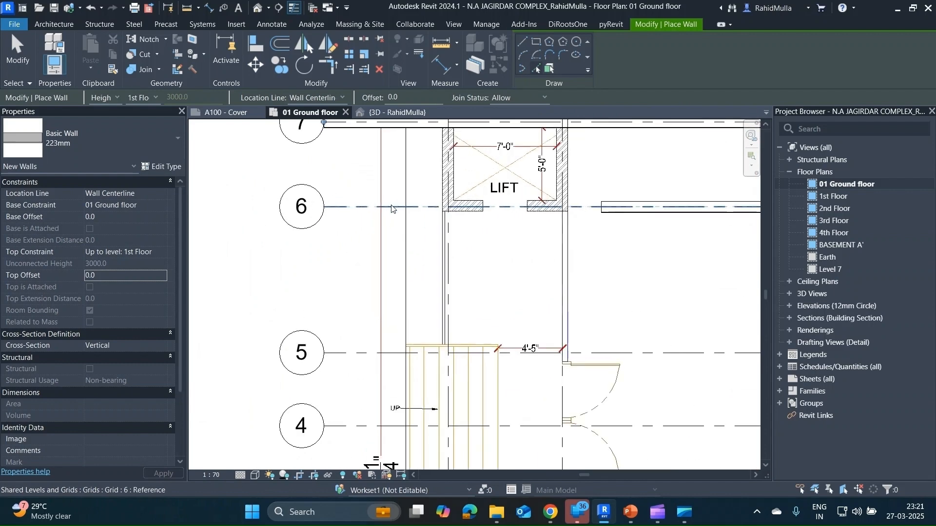
pyautogui.click(449, 190)
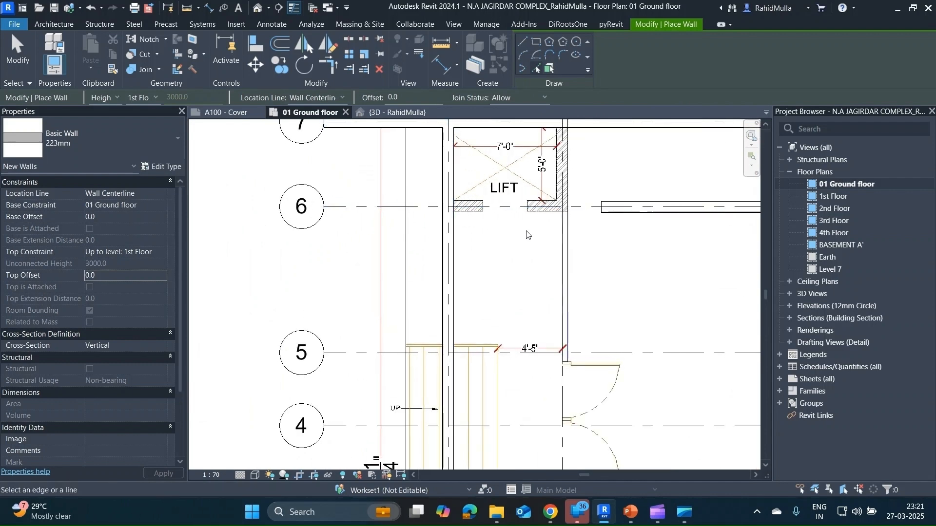
pyautogui.click(569, 181)
pyautogui.scroll(-5, 509, 266)
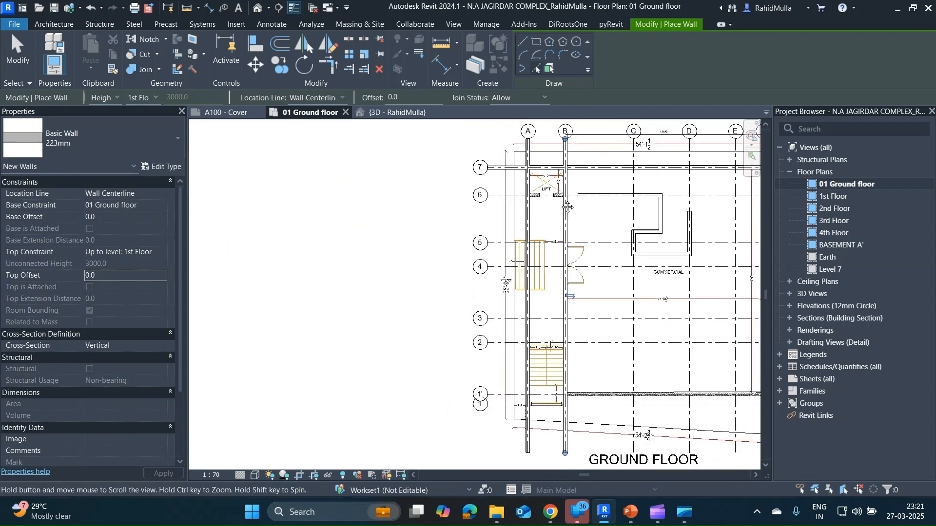
pyautogui.scroll(4, 509, 266)
pyautogui.click(517, 282)
pyautogui.scroll(-2, 517, 282)
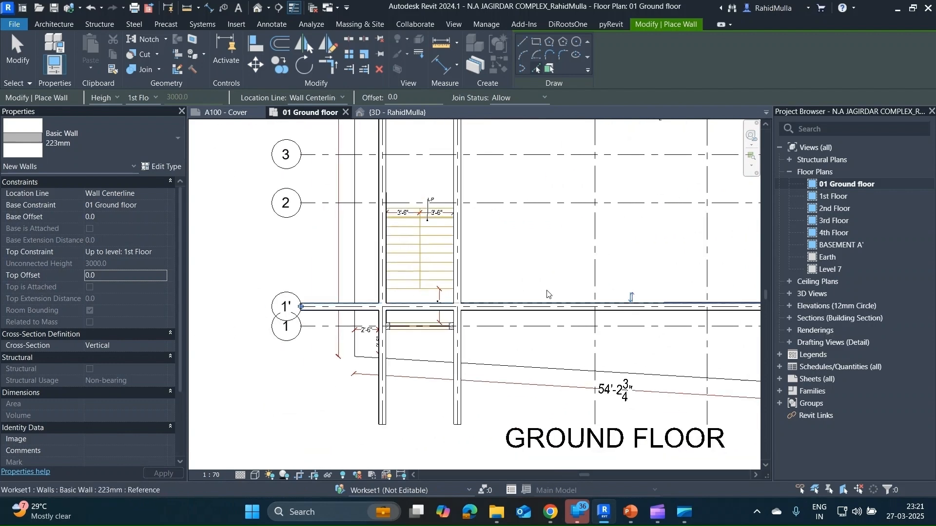
# Step: Add 223mm walls along grids C, D, E and 6 by picking their lines, and end the wall command
pyautogui.click(597, 258)
pyautogui.scroll(-3, 596, 258)
pyautogui.click(658, 254)
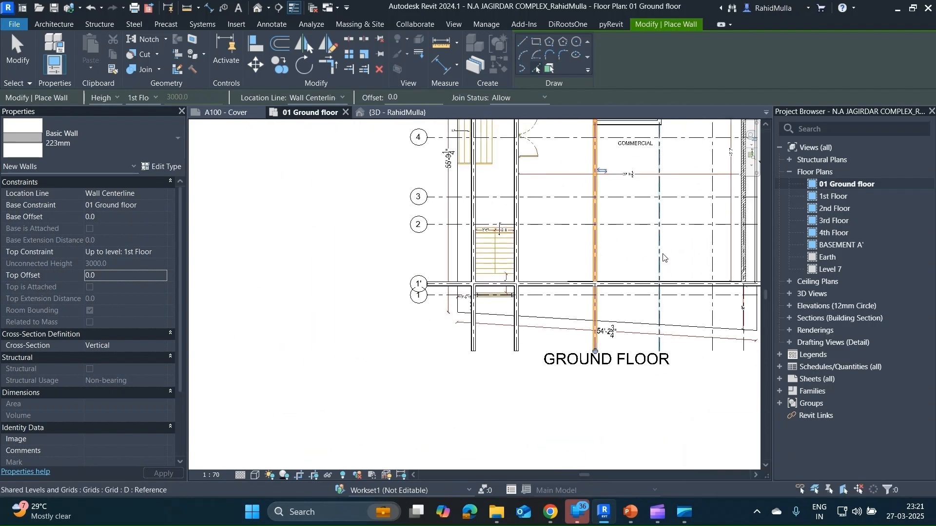
pyautogui.click(712, 253)
pyautogui.moveTo(712, 253); pyautogui.dragTo(654, 376, button='middle')
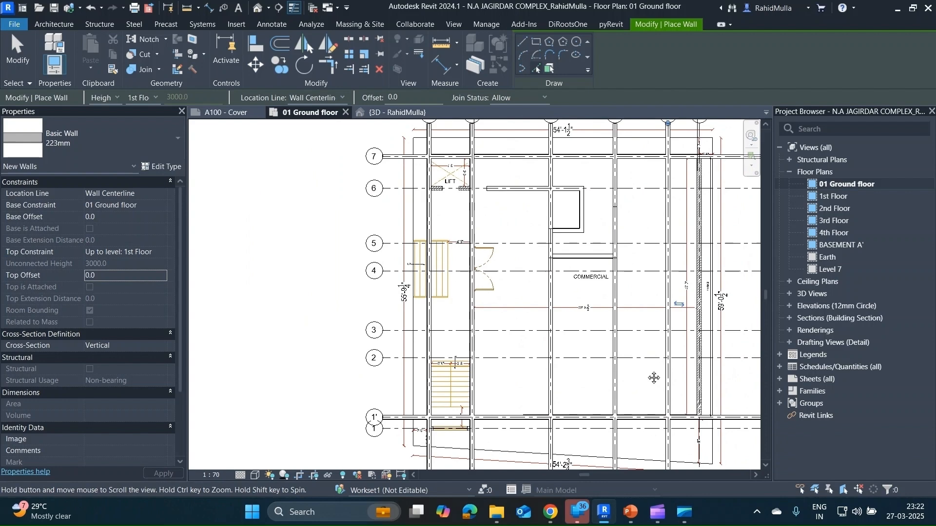
pyautogui.moveTo(613, 245); pyautogui.dragTo(601, 293, button='middle')
pyautogui.click(620, 239)
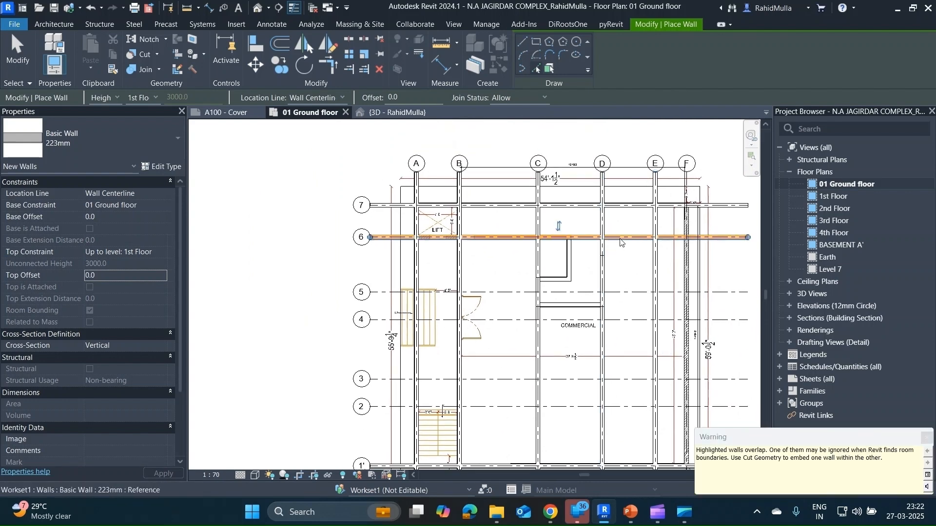
pyautogui.press('Escape')
pyautogui.press('Escape')
# Step: Trim the walls on grids A, B, 6 and 7 into corners so they enclose the lift shaft
pyautogui.scroll(3, 417, 211)
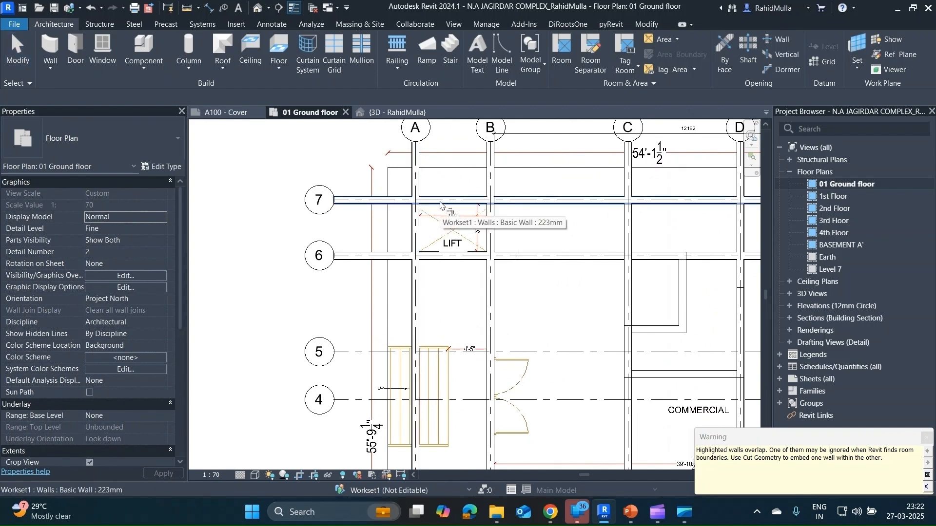
pyautogui.hotkey('ctrl', 'z')
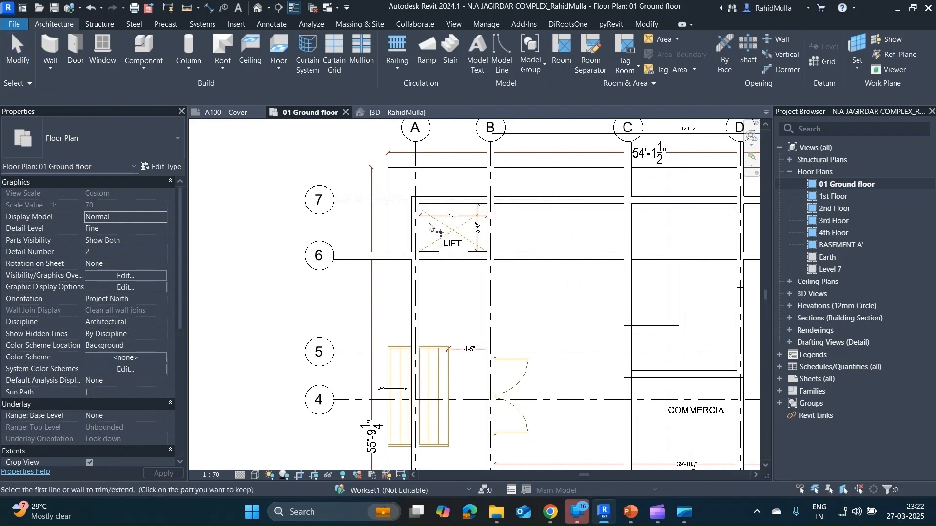
pyautogui.click(467, 202)
pyautogui.click(487, 217)
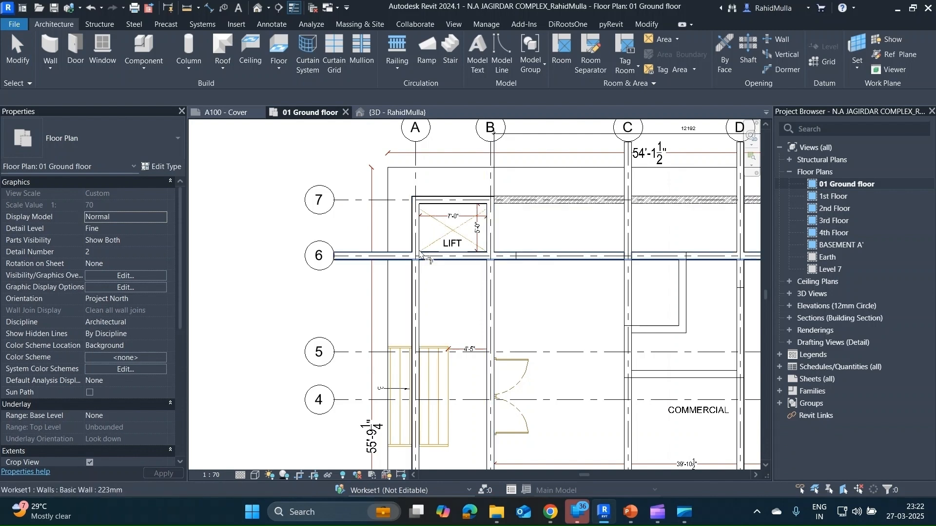
pyautogui.click(437, 254)
pyautogui.click(416, 273)
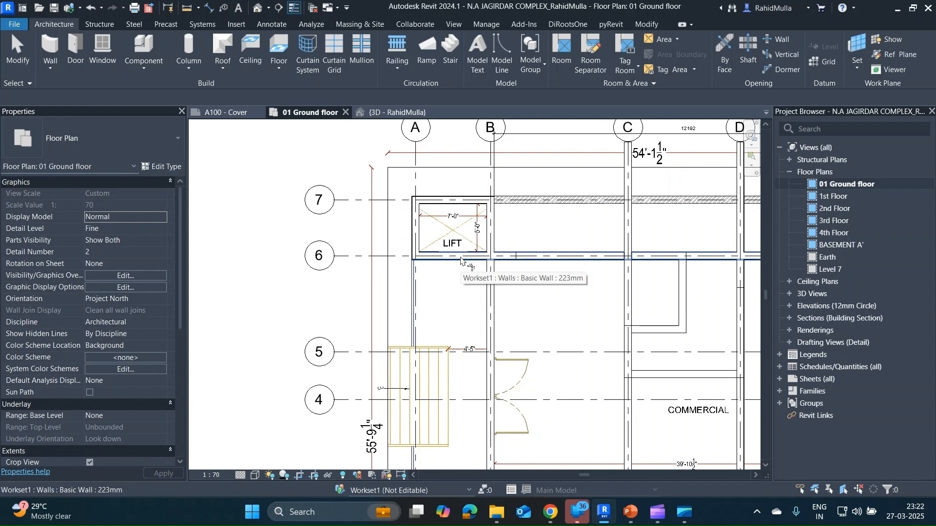
pyautogui.click(461, 260)
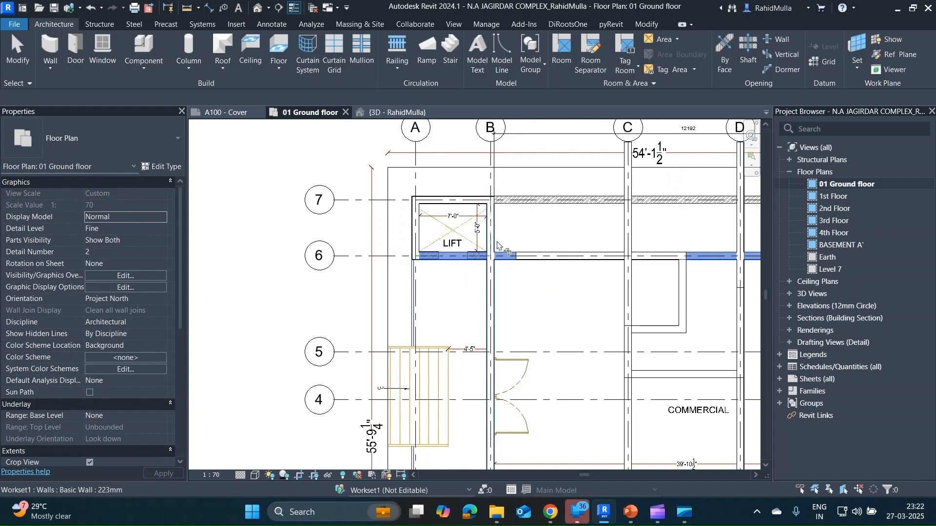
pyautogui.click(496, 266)
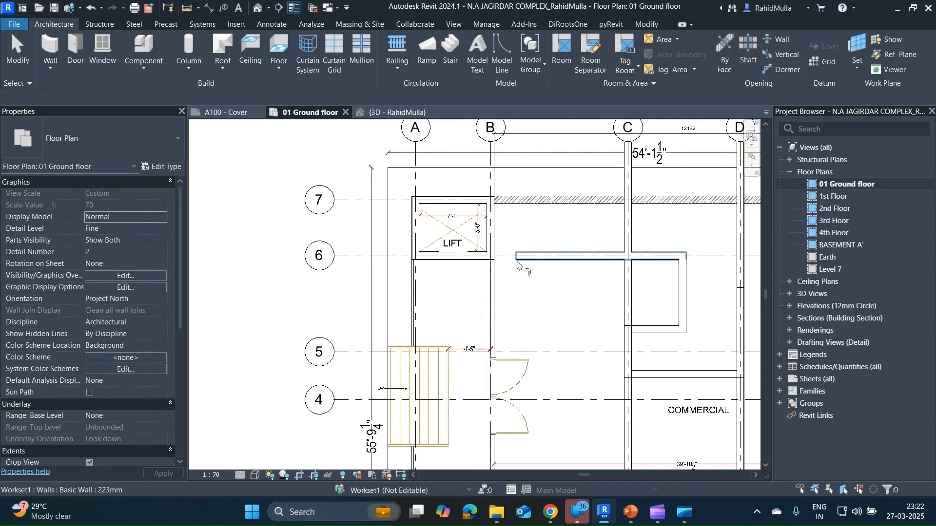
pyautogui.press('Escape')
pyautogui.press('Escape')
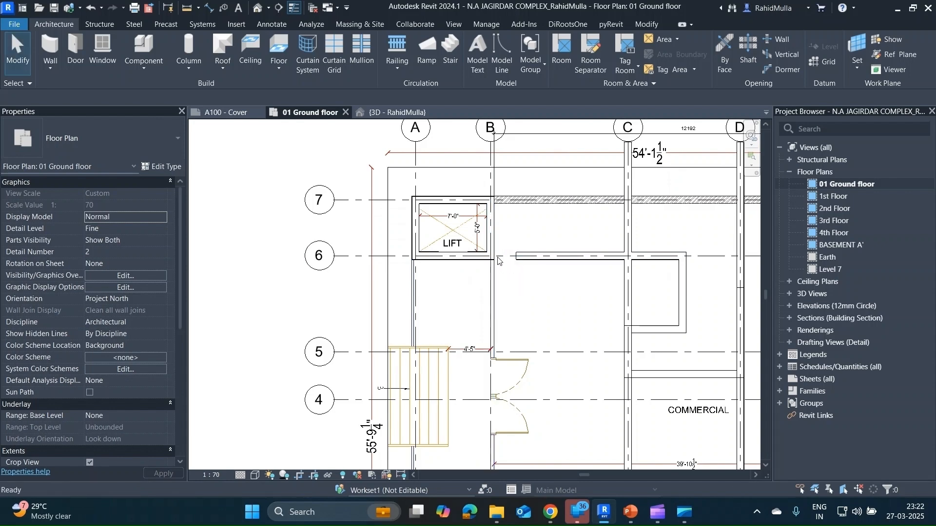
# Step: Isolate the 5200 mm wall segment on grid 6 in the 3D view
pyautogui.moveTo(485, 302); pyautogui.dragTo(375, 304, button='middle')
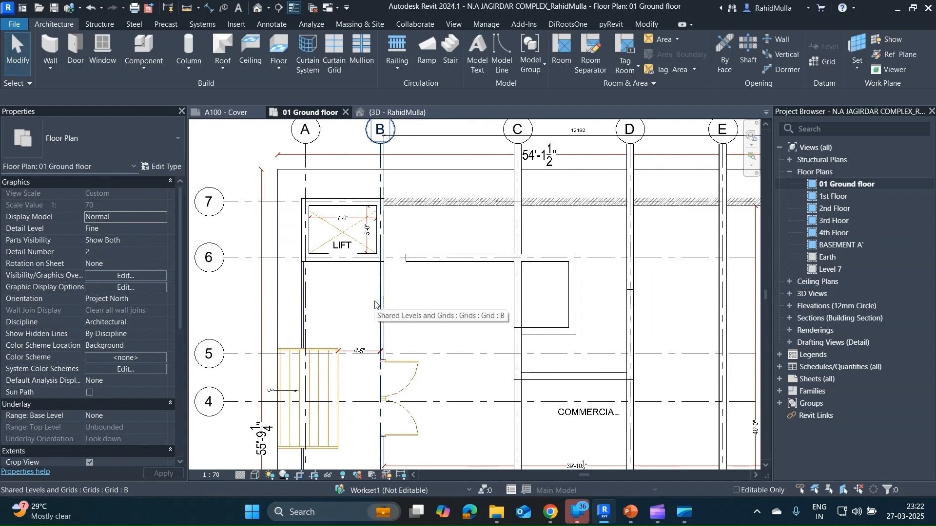
pyautogui.click(487, 258)
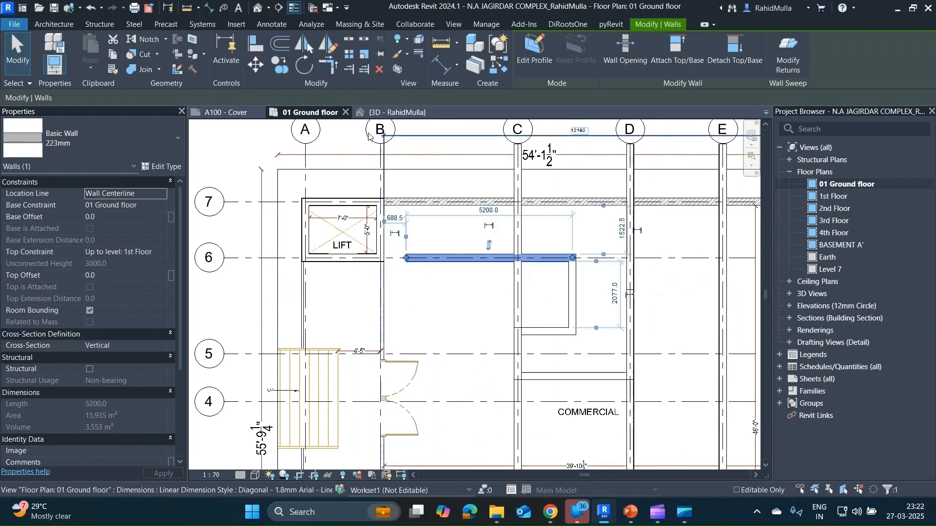
pyautogui.click(389, 112)
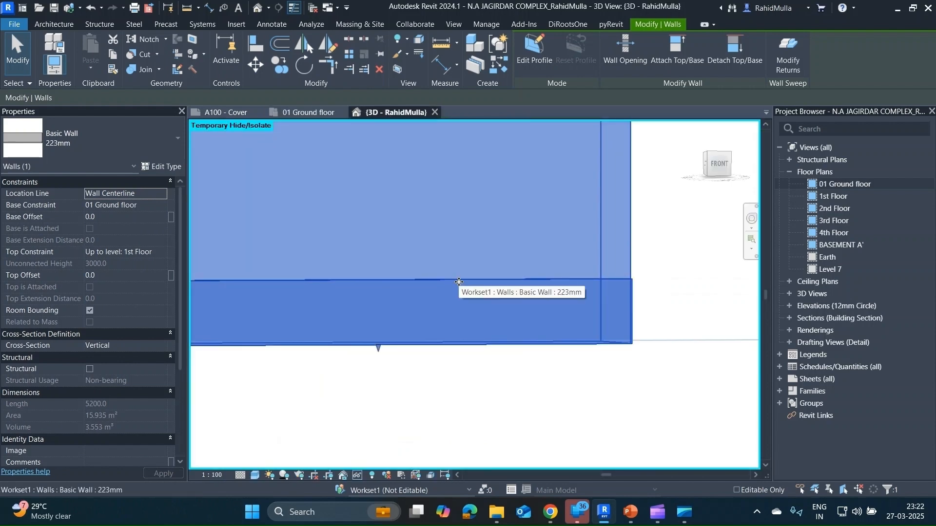
pyautogui.scroll(-6, 525, 268)
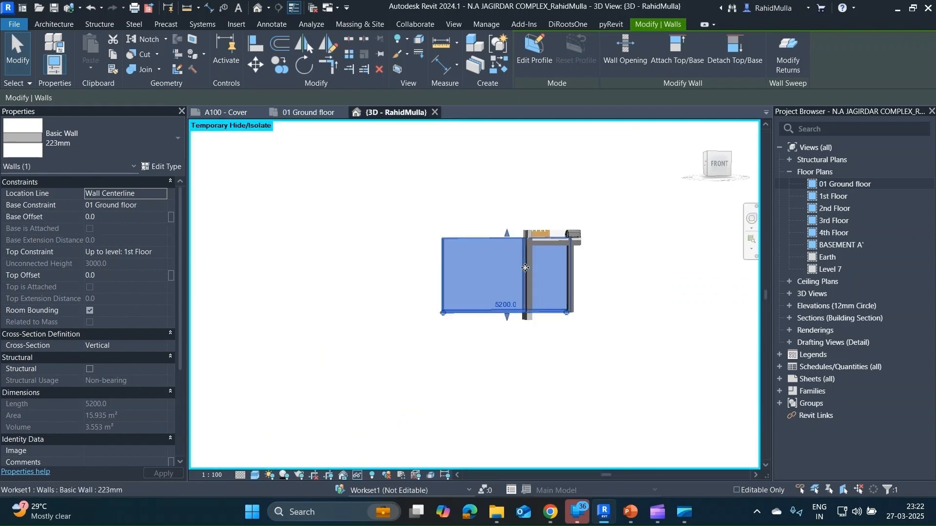
pyautogui.keyDown('shift'); pyautogui.moveTo(523, 326); pyautogui.dragTo(541, 343, button='middle'); pyautogui.keyUp('shift')
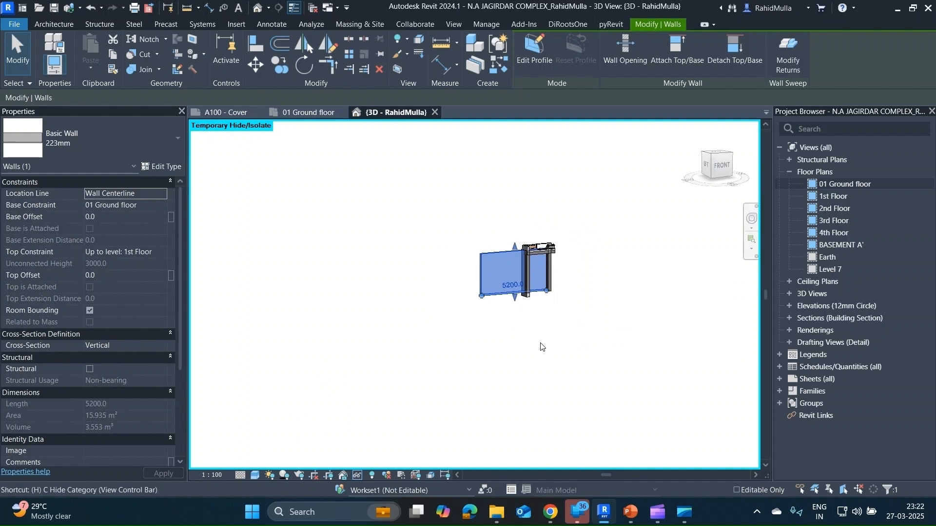
pyautogui.scroll(4, 501, 268)
pyautogui.press('Escape')
pyautogui.click(473, 284)
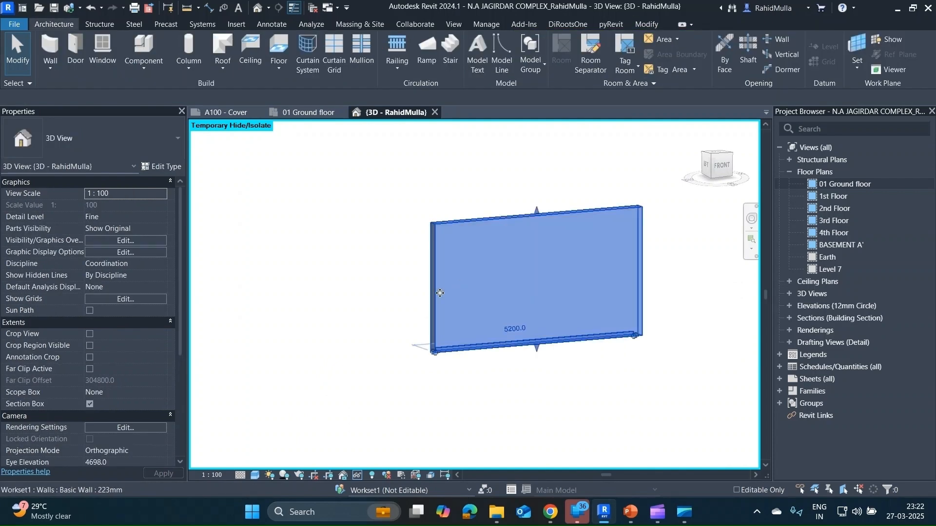
# Step: Examine the base of the isolated wall's cross-section in the left view
pyautogui.keyDown('shift'); pyautogui.moveTo(473, 284); pyautogui.dragTo(535, 337, button='middle'); pyautogui.keyUp('shift')
pyautogui.scroll(3, 535, 336)
pyautogui.click(571, 338)
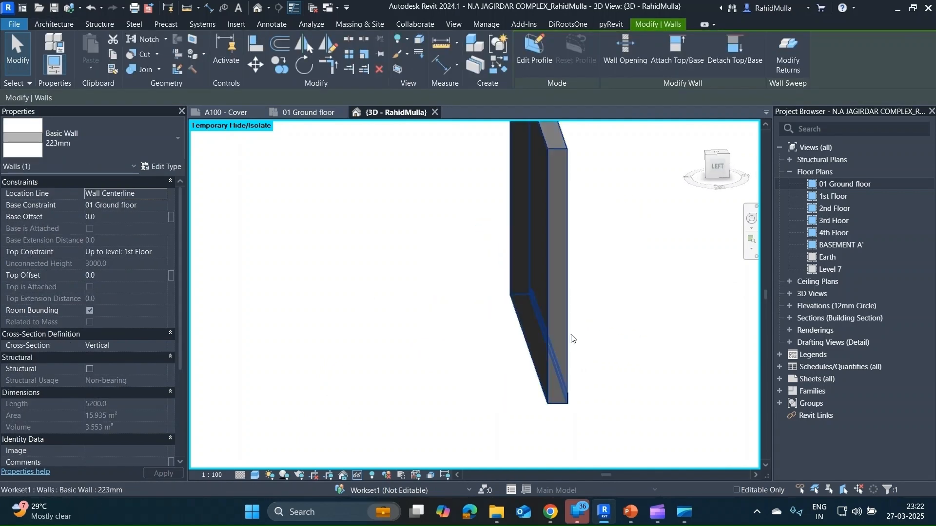
pyautogui.click(559, 315)
pyautogui.click(720, 171)
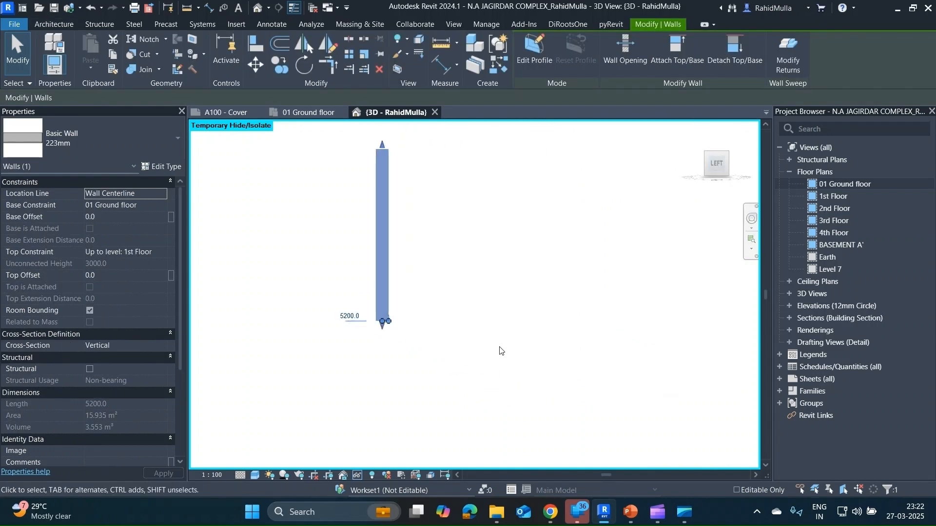
pyautogui.scroll(3, 466, 309)
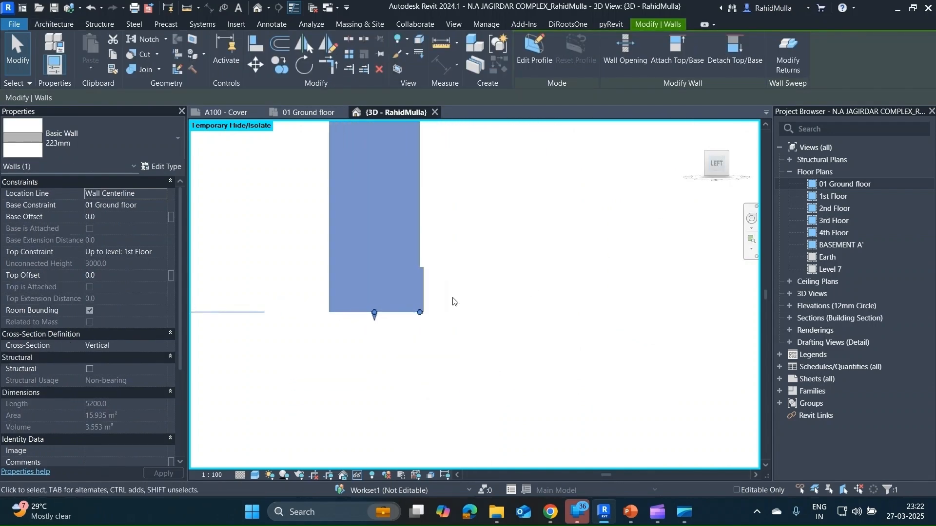
# Step: Delete the wall sweep from the 223mm wall type's structure and apply the change
pyautogui.click(451, 302)
pyautogui.click(389, 275)
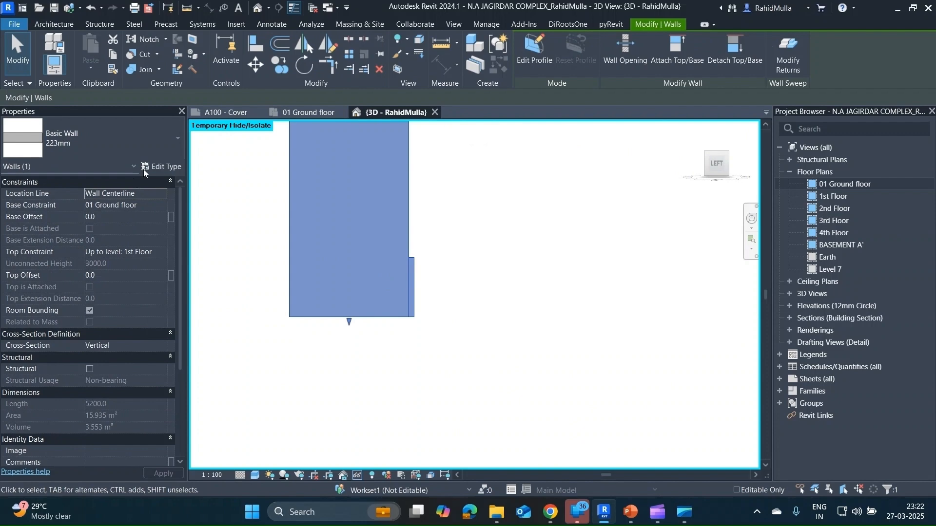
pyautogui.click(160, 167)
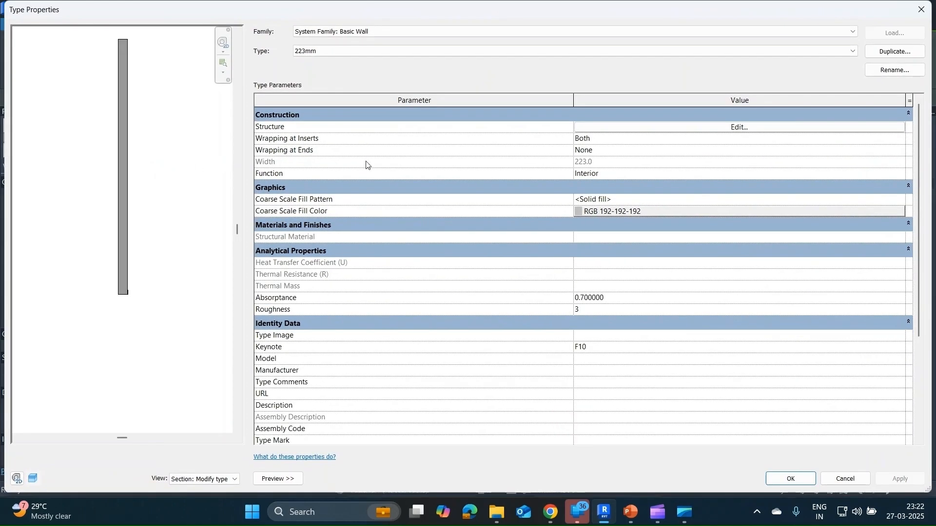
pyautogui.click(609, 129)
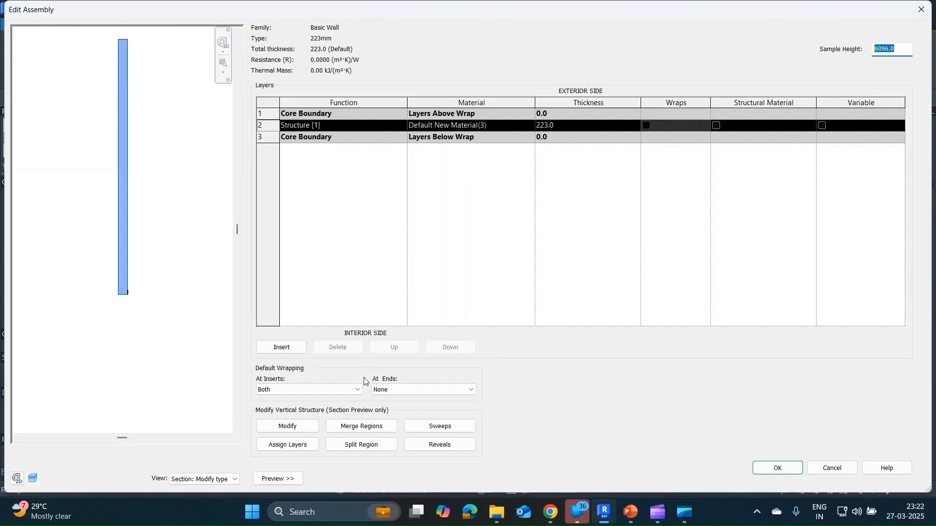
pyautogui.click(429, 425)
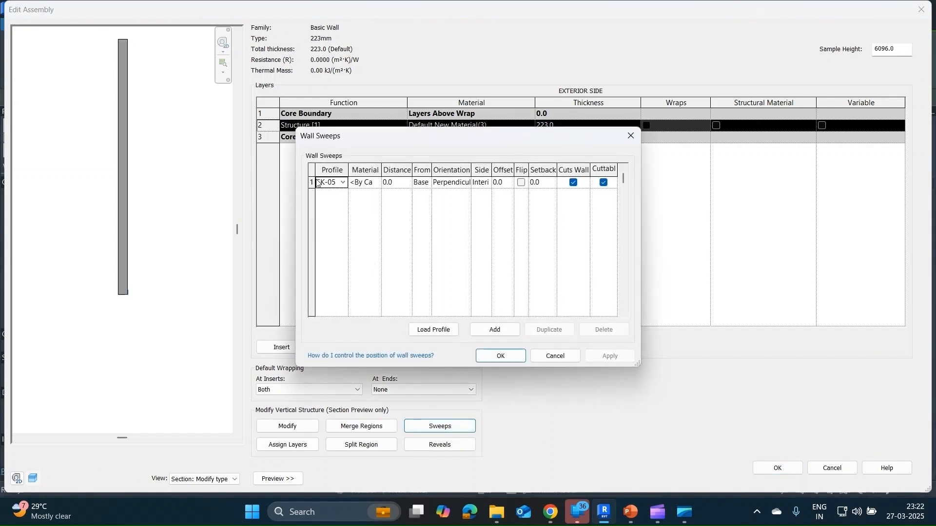
pyautogui.click(312, 183)
pyautogui.click(604, 330)
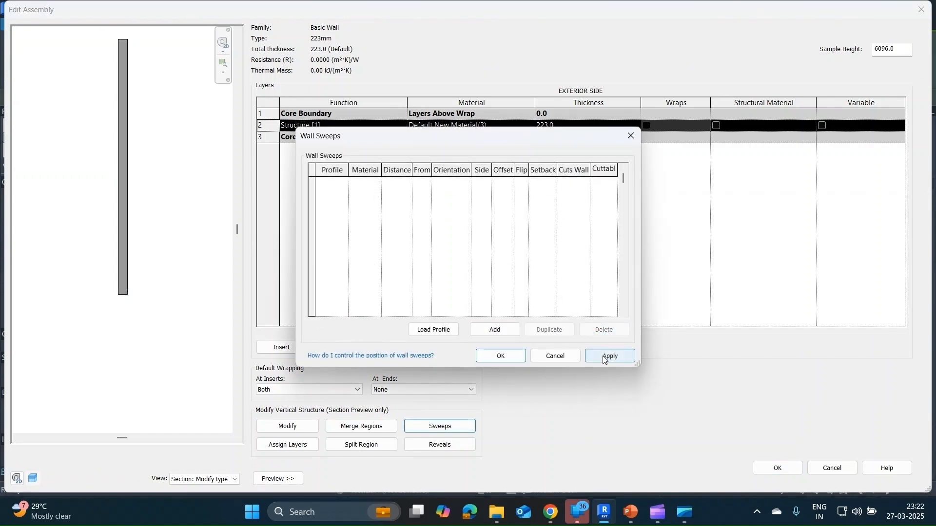
pyautogui.click(610, 356)
pyautogui.click(500, 356)
# Step: Examine the base of the 223mm wall type in the section preview, comparing it with the floor plan preview
pyautogui.scroll(4, 137, 289)
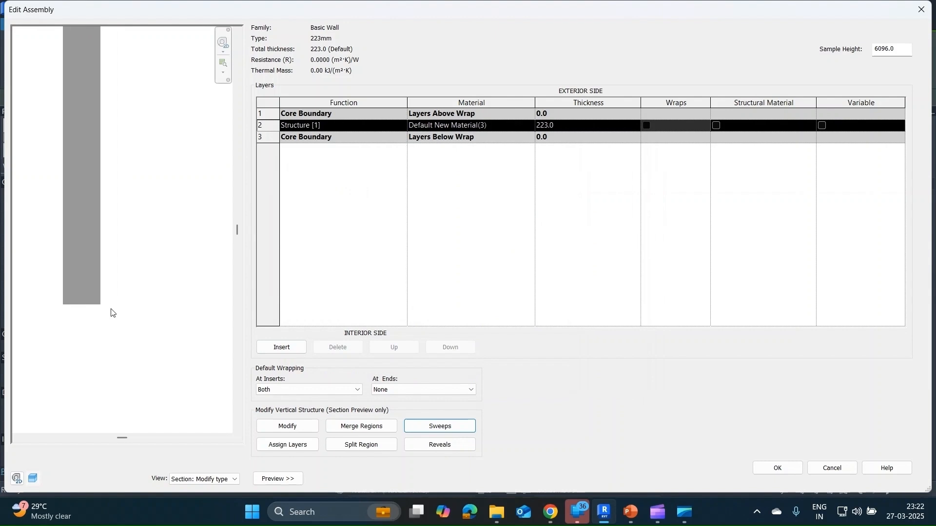
pyautogui.moveTo(111, 311); pyautogui.dragTo(218, 303, button='middle')
pyautogui.scroll(3, 137, 303)
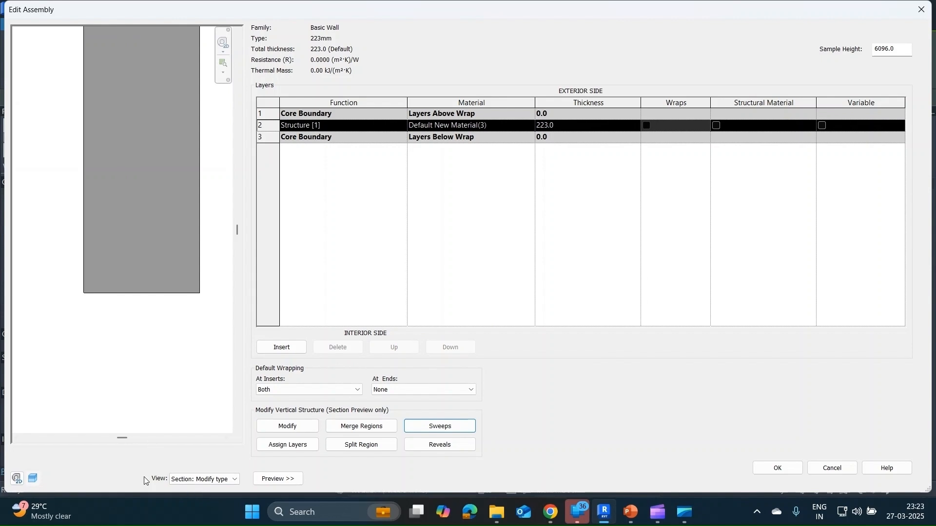
pyautogui.click(178, 486)
pyautogui.click(194, 490)
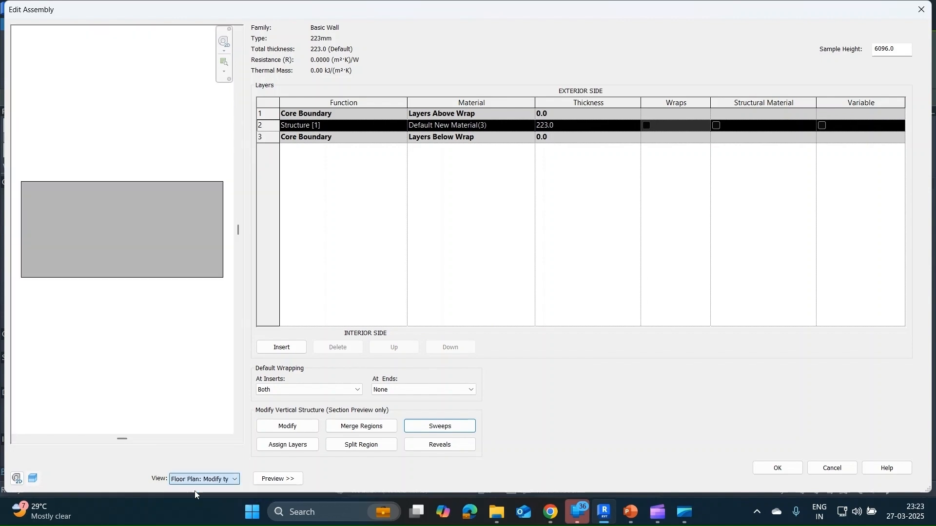
pyautogui.click(202, 480)
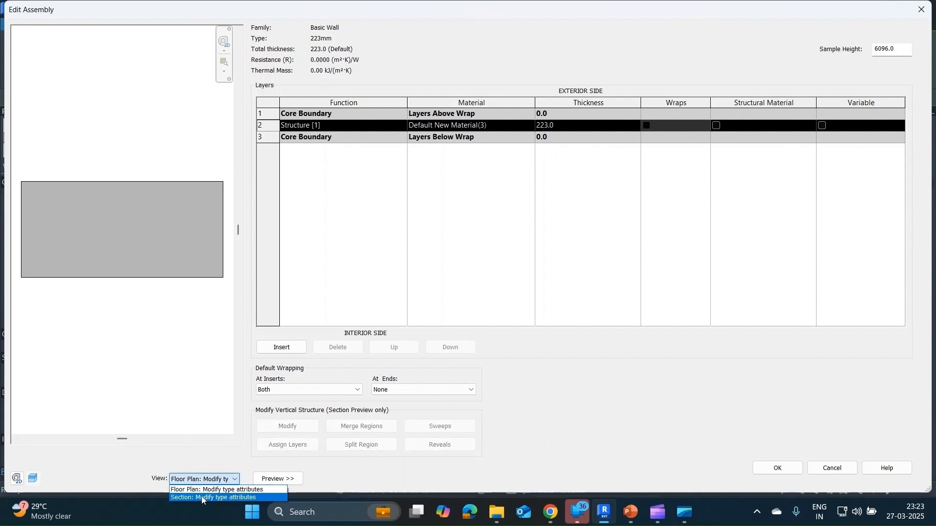
pyautogui.click(202, 497)
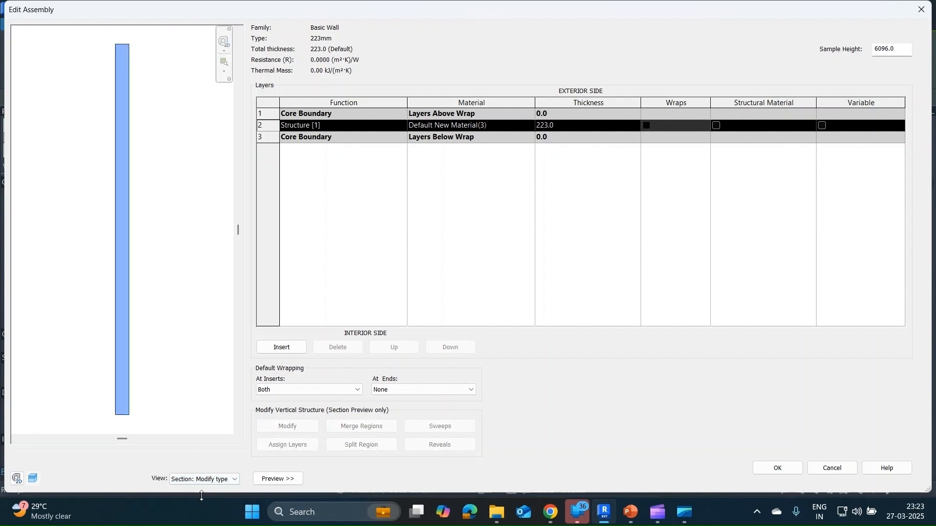
pyautogui.scroll(5, 146, 383)
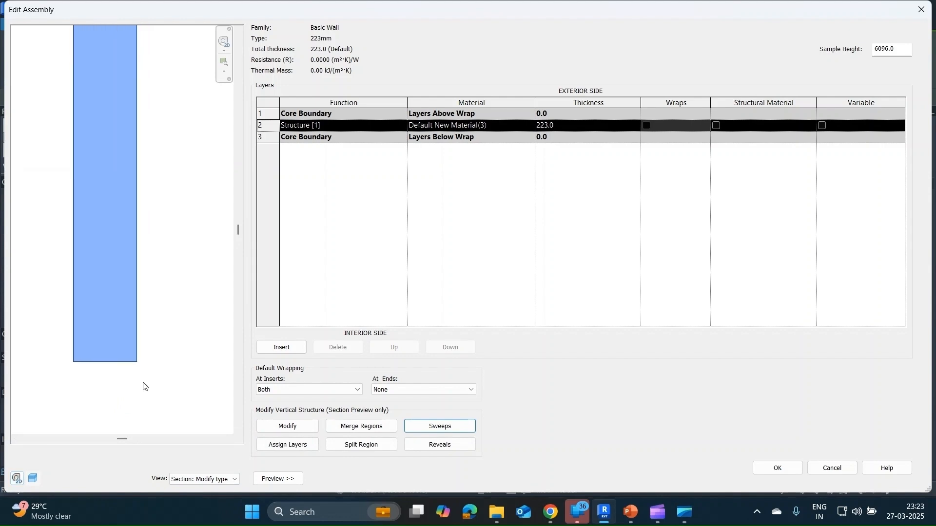
pyautogui.moveTo(145, 386); pyautogui.dragTo(192, 366, button='middle')
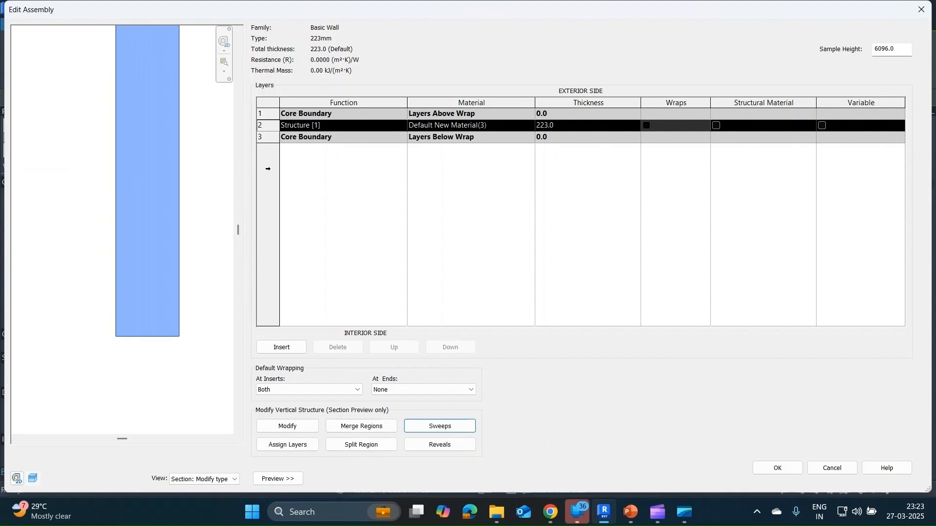
# Step: Insert a new structure layer 20 mm thick into the 223mm wall assembly
pyautogui.click(294, 349)
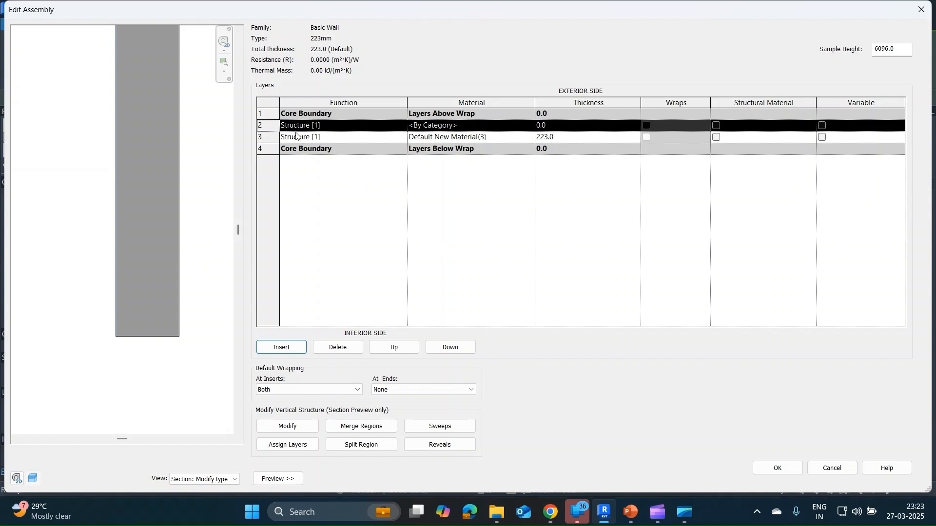
pyautogui.click(553, 127)
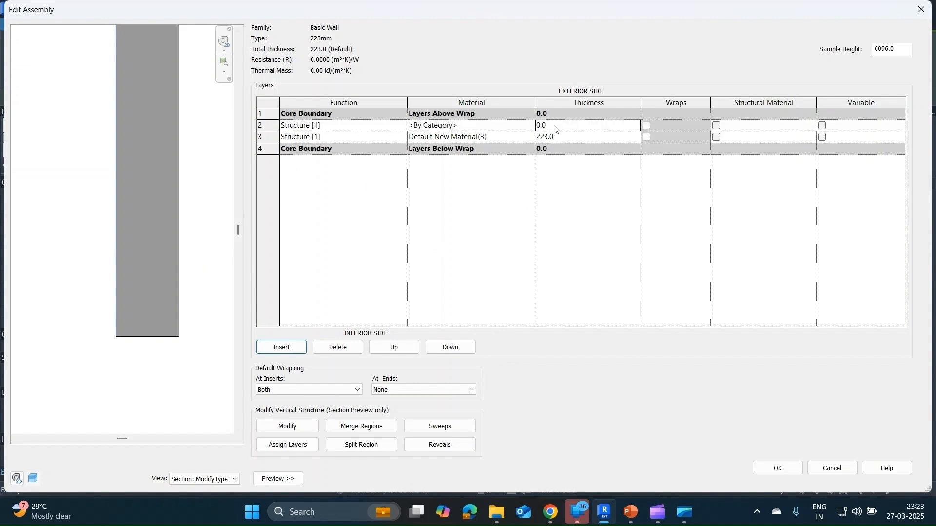
pyautogui.click(553, 128)
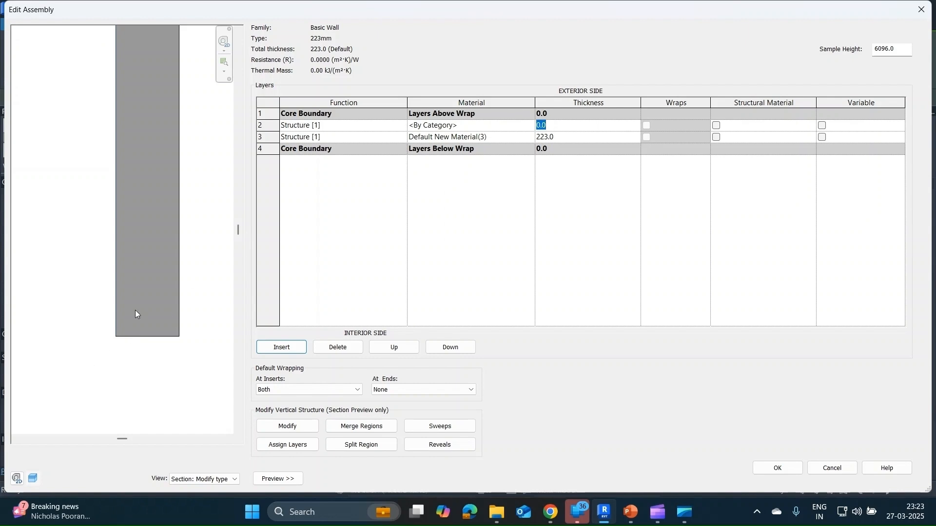
pyautogui.write('20')
pyautogui.press('Return')
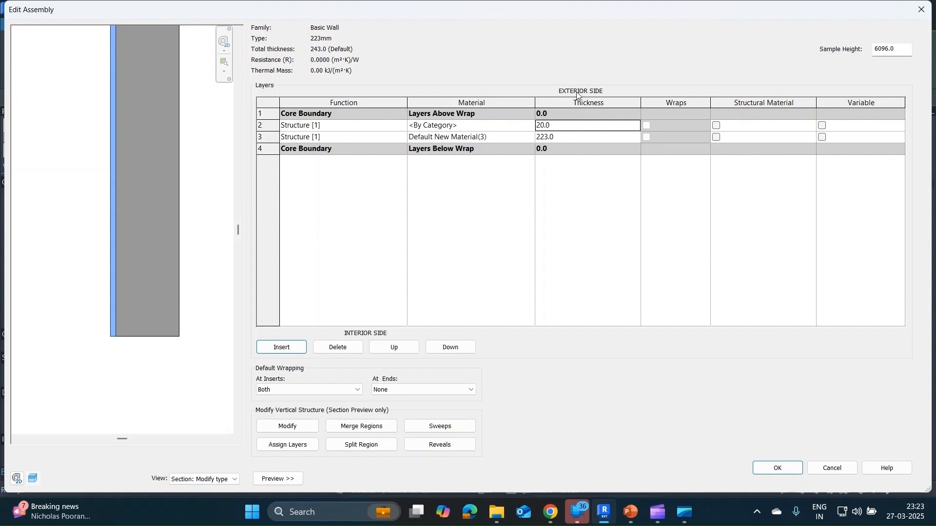
# Step: Move the 20 mm layer below the interior core boundary and accept the wall type changes
pyautogui.scroll(1, 165, 353)
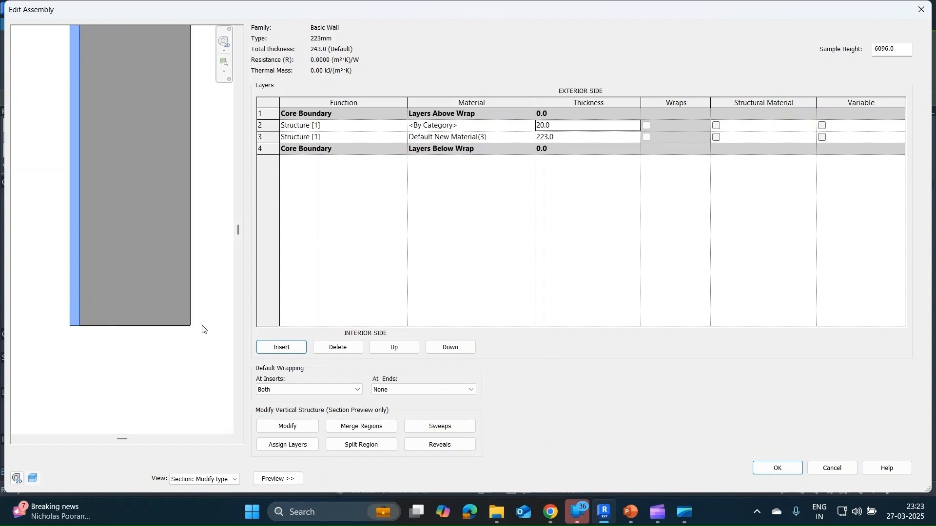
pyautogui.click(458, 348)
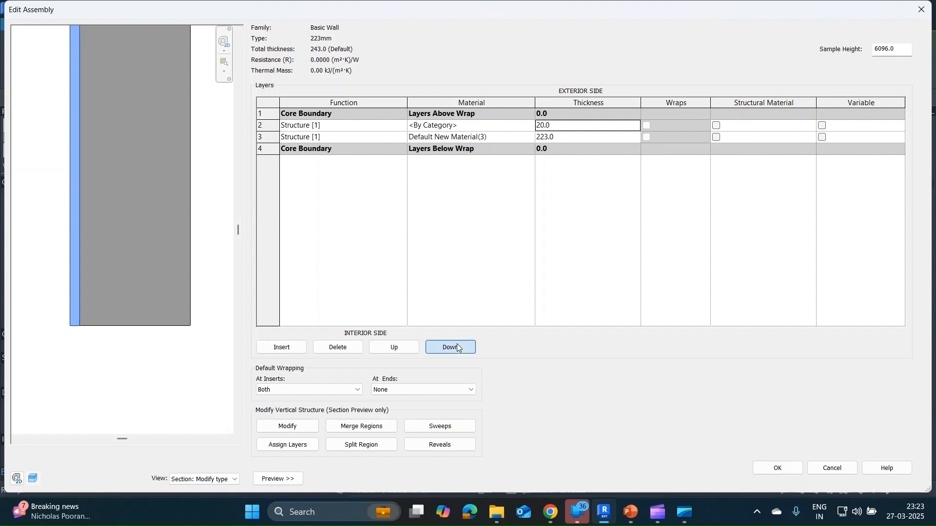
pyautogui.click(458, 347)
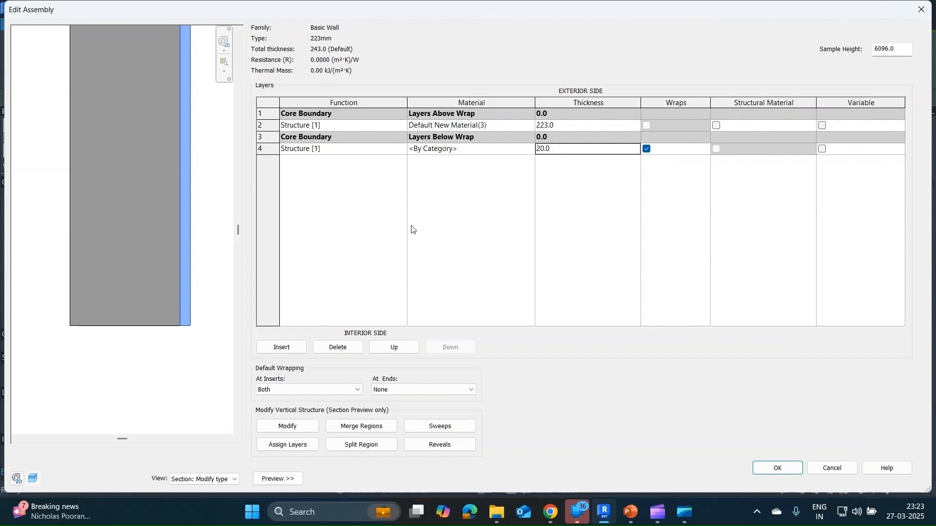
pyautogui.click(775, 468)
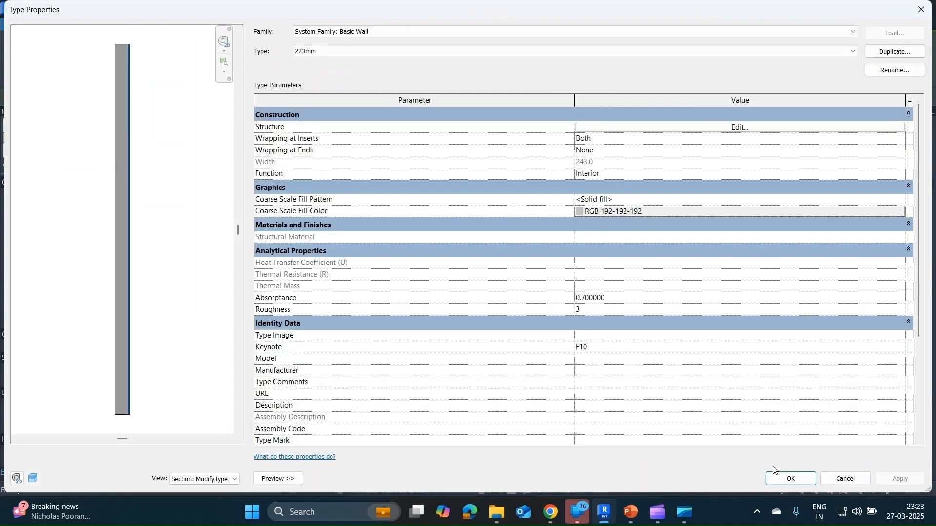
pyautogui.click(790, 478)
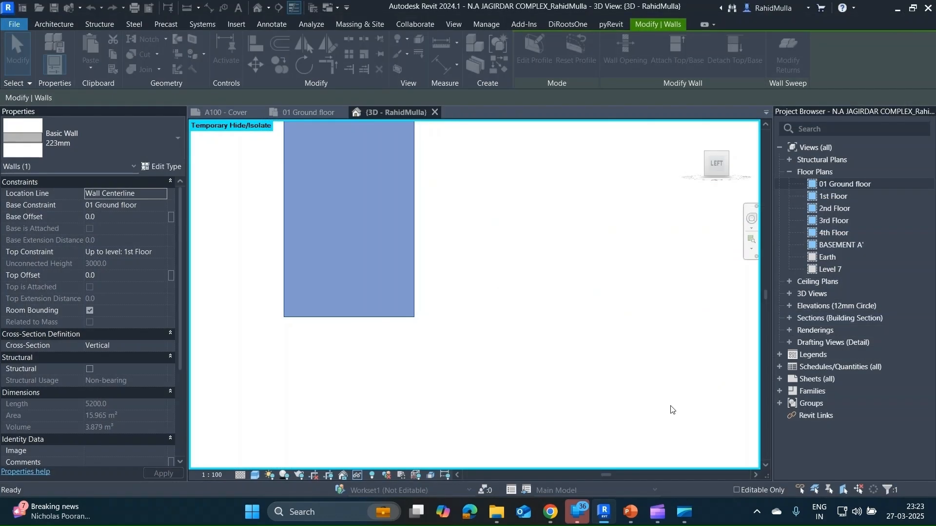
# Step: Reset the temporary isolation and pull the 3D section box's face inward so it cuts through the end of the wall
pyautogui.click(439, 328)
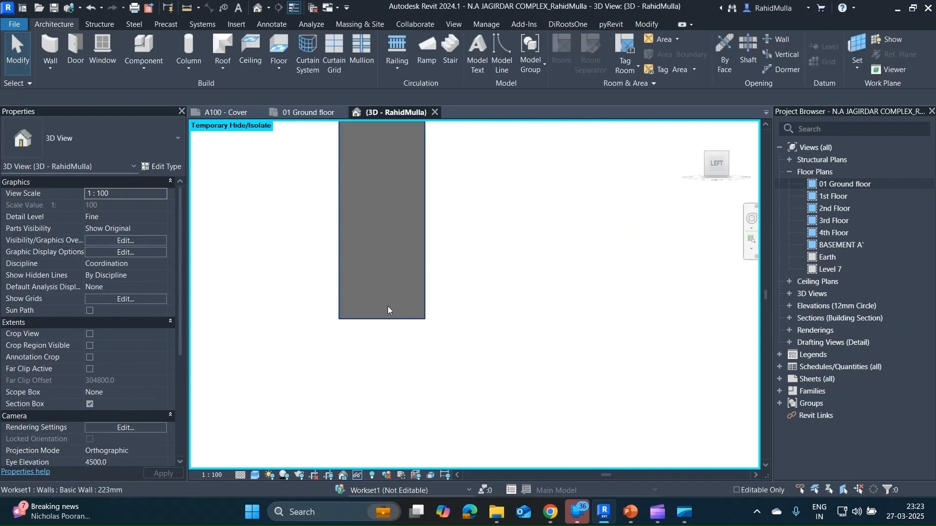
pyautogui.scroll(-6, 387, 308)
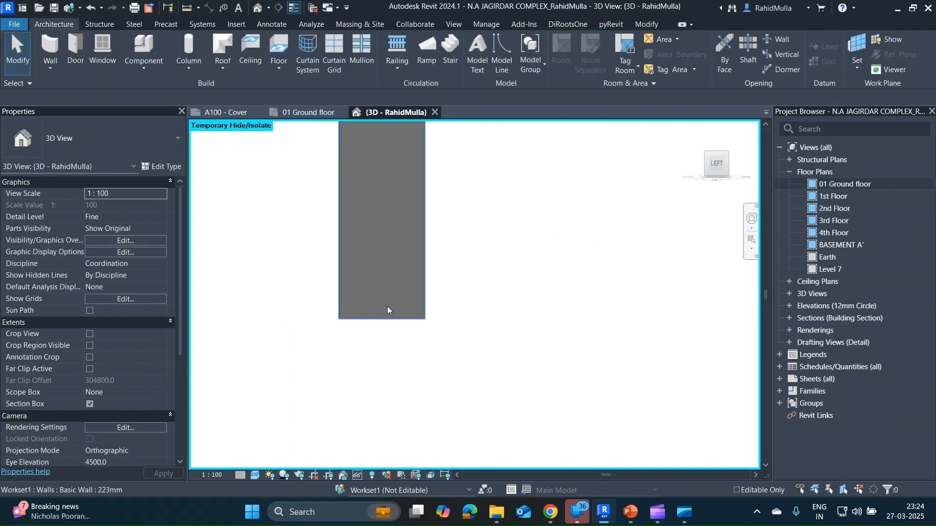
pyautogui.keyDown('shift'); pyautogui.moveTo(417, 328); pyautogui.dragTo(555, 335, button='middle'); pyautogui.keyUp('shift')
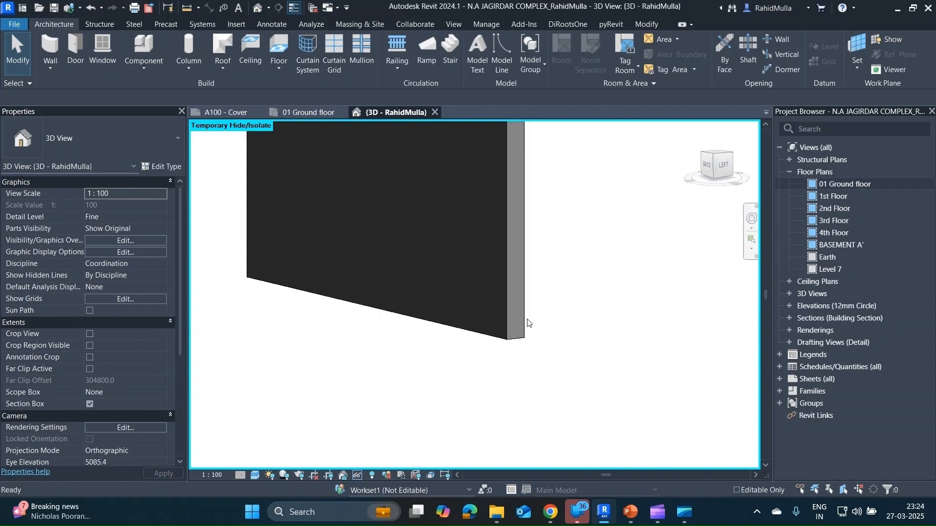
pyautogui.press('h')
pyautogui.press('r')
pyautogui.click(565, 250)
pyautogui.scroll(-2, 633, 202)
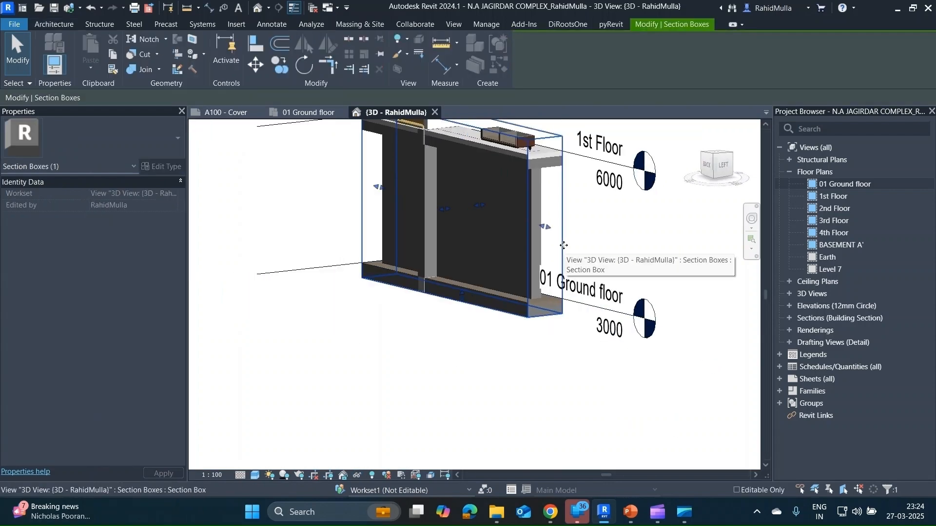
pyautogui.moveTo(541, 227); pyautogui.dragTo(527, 225)
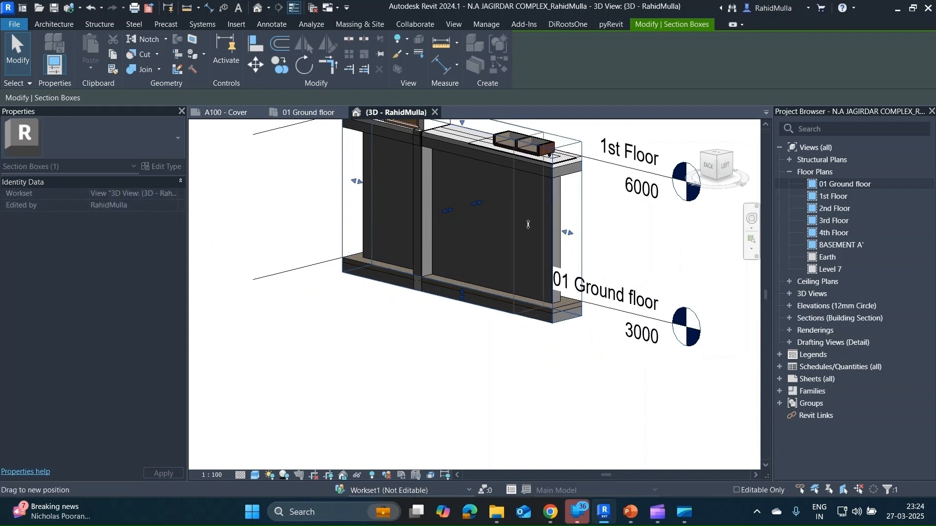
pyautogui.moveTo(553, 276); pyautogui.dragTo(534, 289)
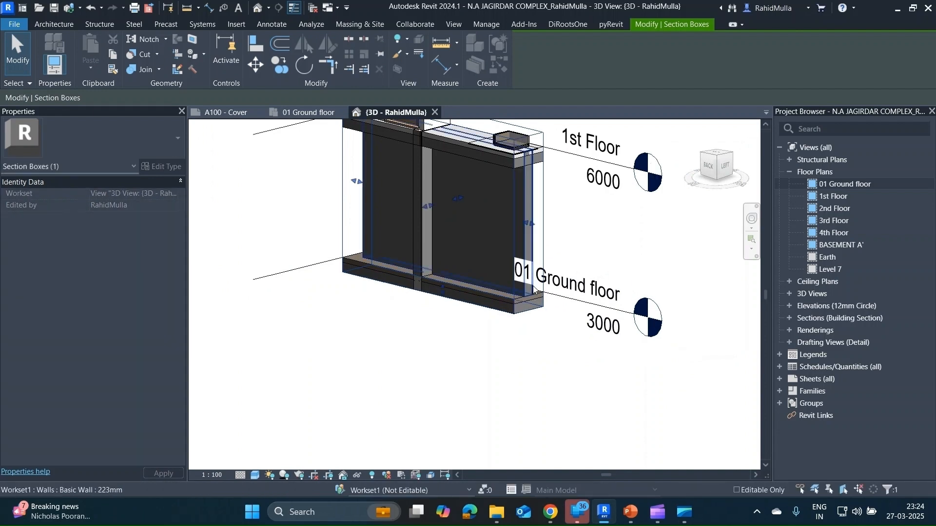
# Step: Isolate the cut wall segment again and examine the layers at its base in the left view
pyautogui.click(527, 189)
pyautogui.press('h')
pyautogui.press('i')
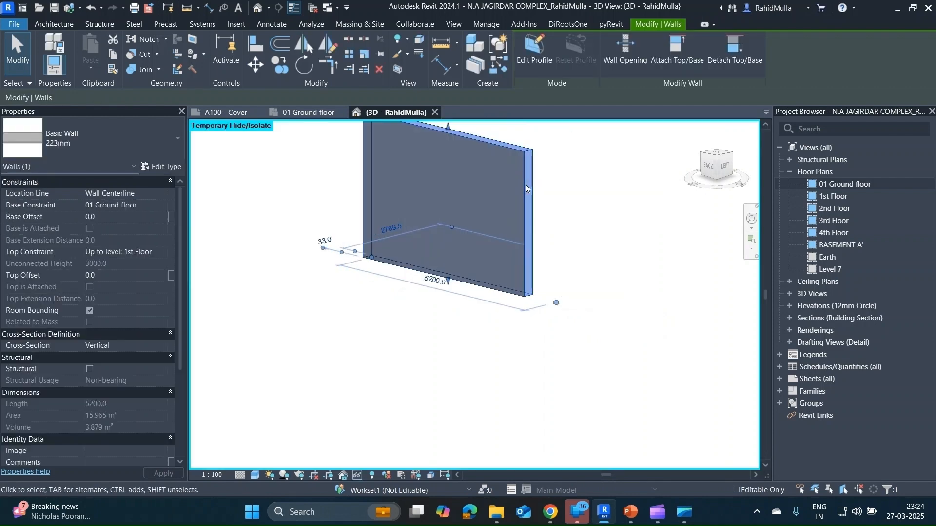
pyautogui.keyDown('shift'); pyautogui.moveTo(561, 220); pyautogui.dragTo(493, 203, button='middle'); pyautogui.keyUp('shift')
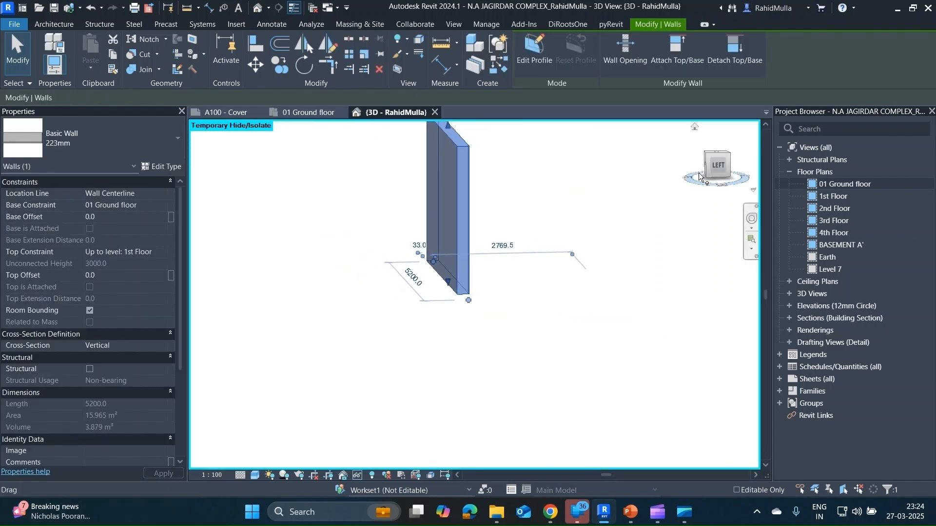
pyautogui.click(725, 167)
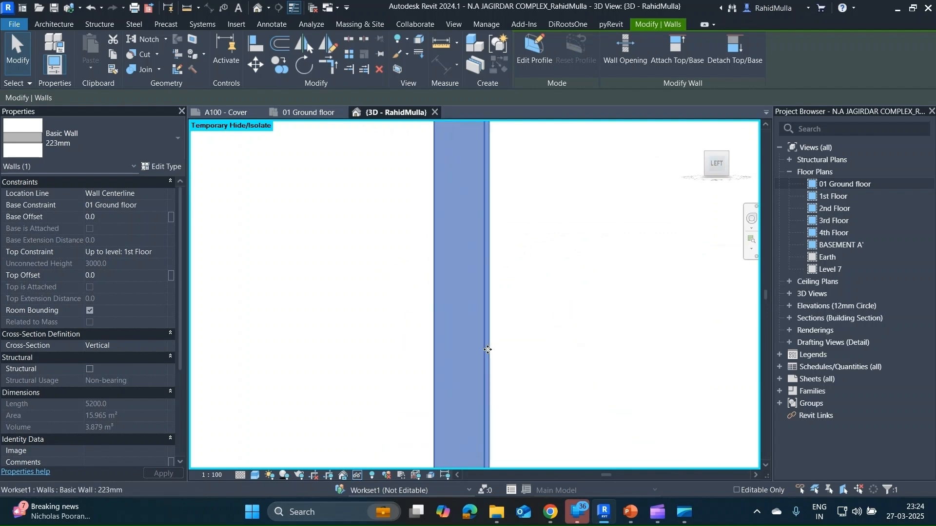
pyautogui.click(528, 363)
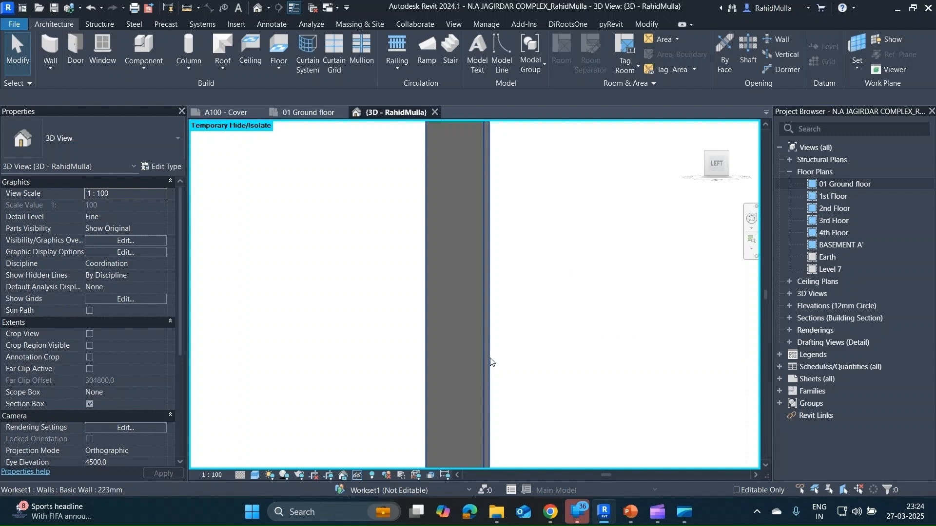
pyautogui.moveTo(518, 370); pyautogui.dragTo(428, 348, button='middle')
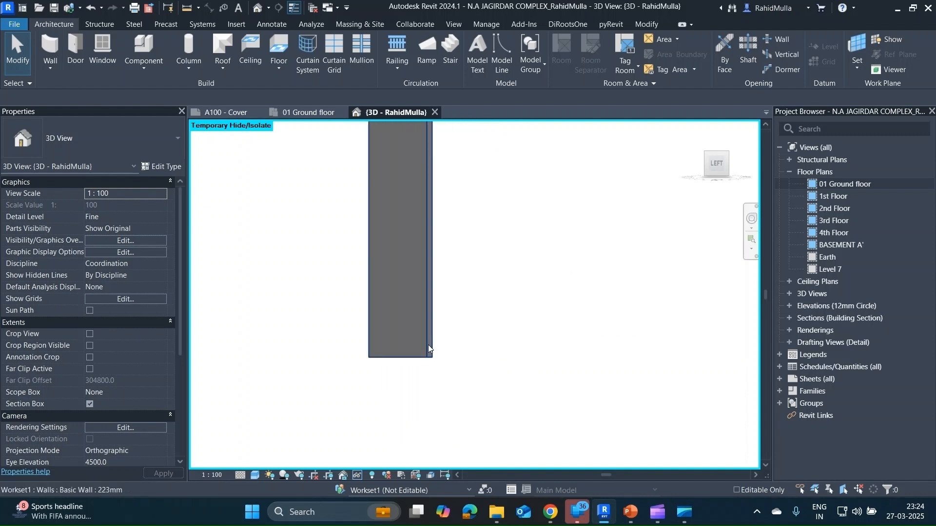
pyautogui.scroll(5, 429, 348)
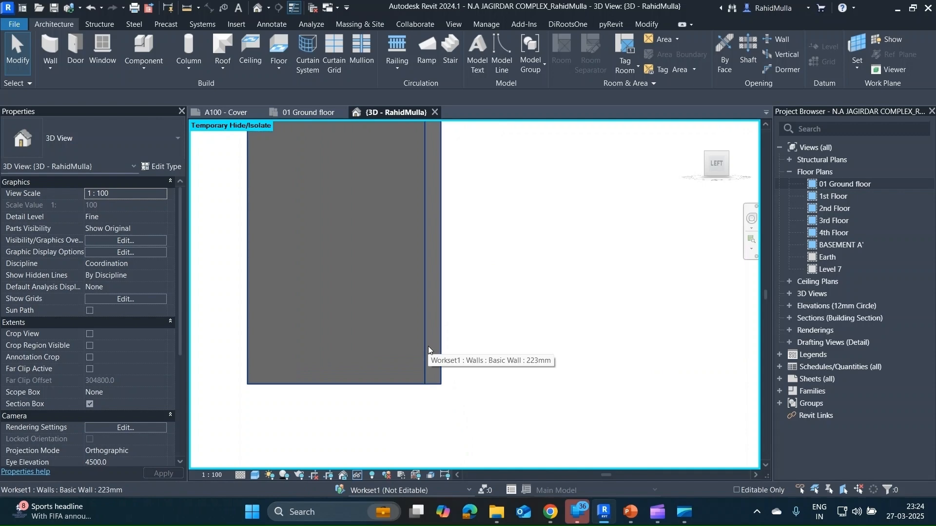
# Step: Edit the 223mm wall type's structure and split its 20 mm interior layer horizontally about 43 mm above the base
pyautogui.click(389, 279)
pyautogui.click(150, 167)
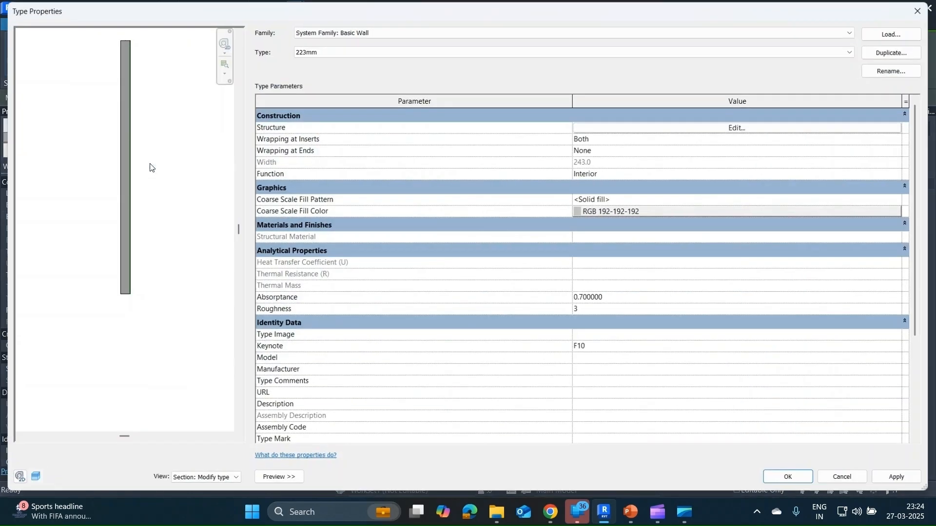
pyautogui.click(623, 131)
pyautogui.scroll(5, 127, 297)
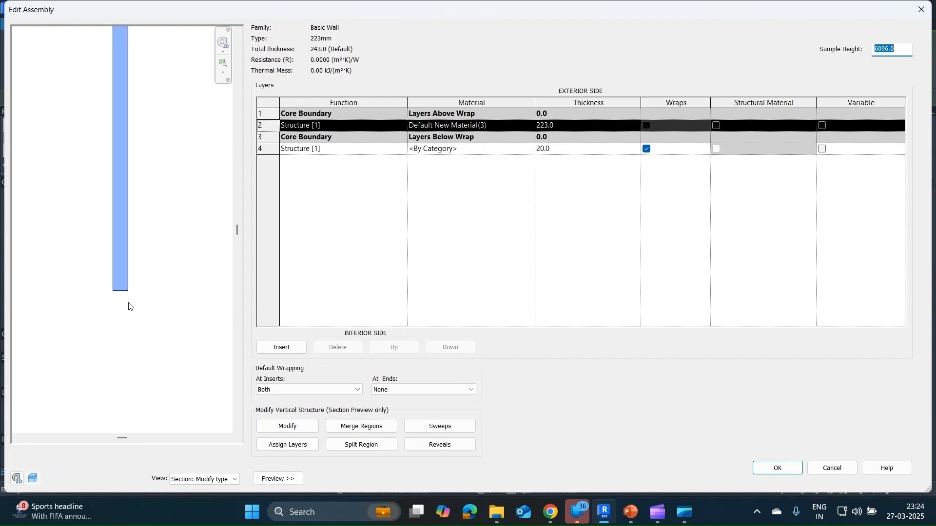
pyautogui.scroll(2, 126, 285)
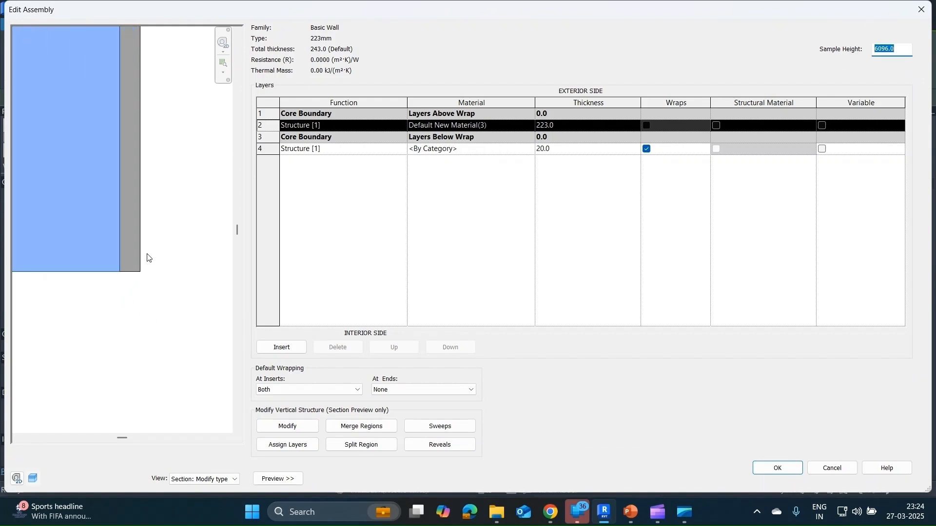
pyautogui.scroll(2, 190, 307)
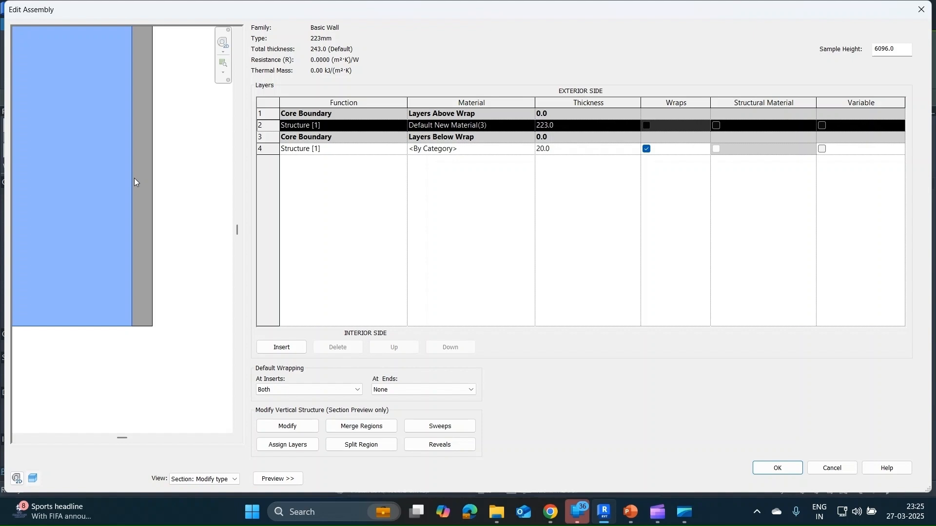
pyautogui.click(376, 446)
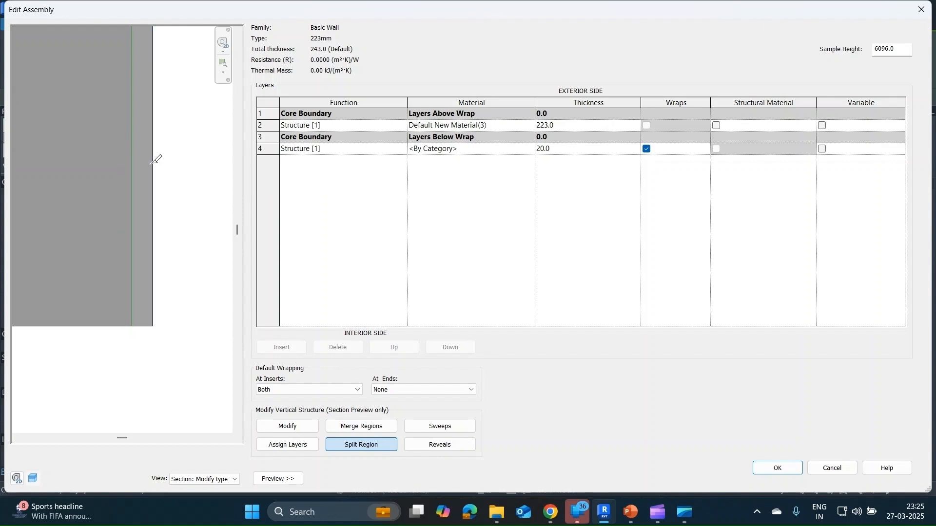
pyautogui.click(153, 163)
pyautogui.scroll(2, 153, 227)
pyautogui.click(152, 324)
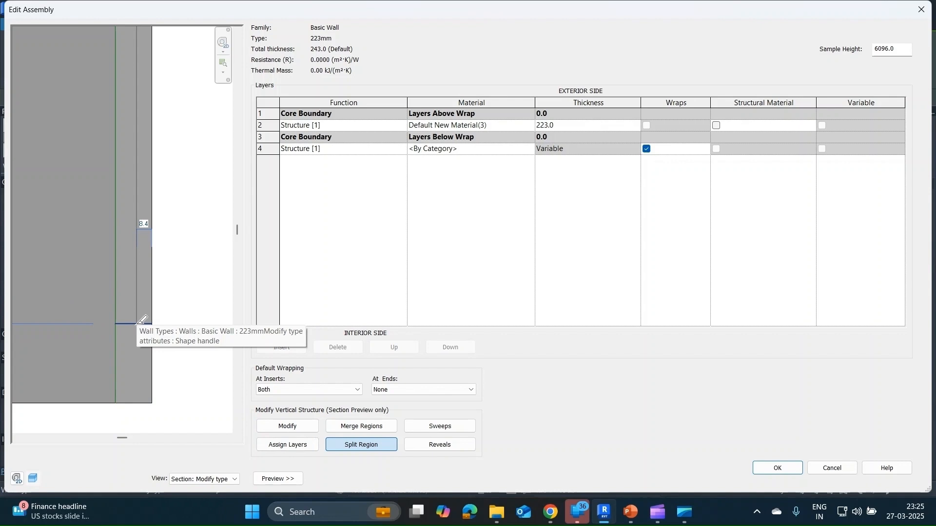
# Step: Set the split line's height above the wall base to 200 mm
pyautogui.click(301, 427)
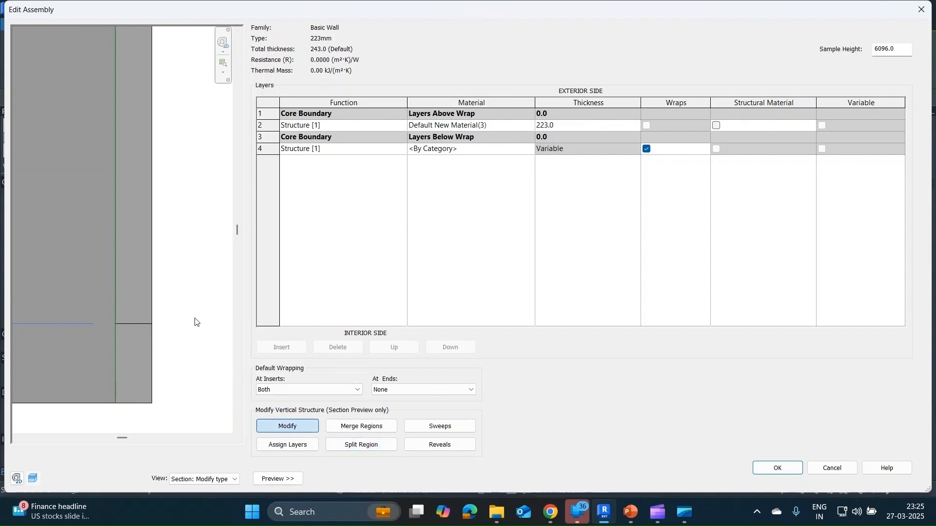
pyautogui.scroll(-3, 133, 325)
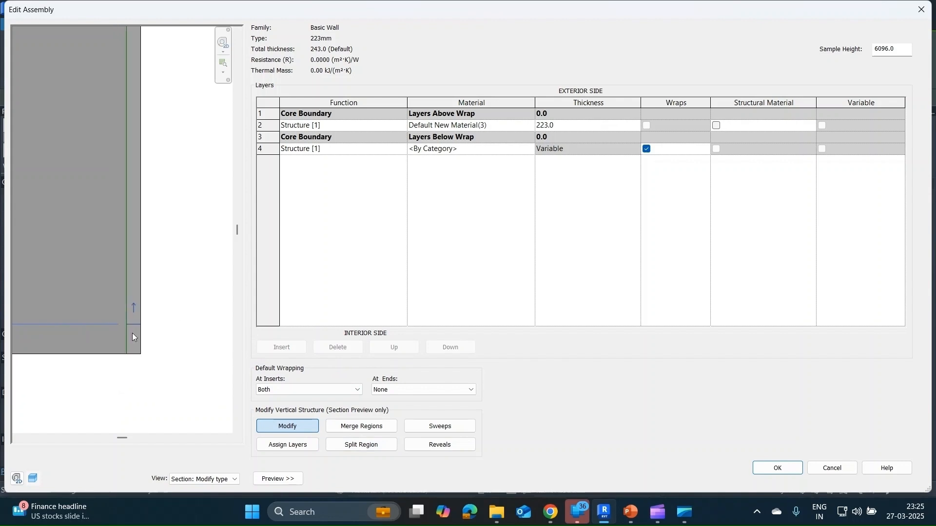
pyautogui.scroll(-3, 112, 358)
pyautogui.scroll(-2, 171, 295)
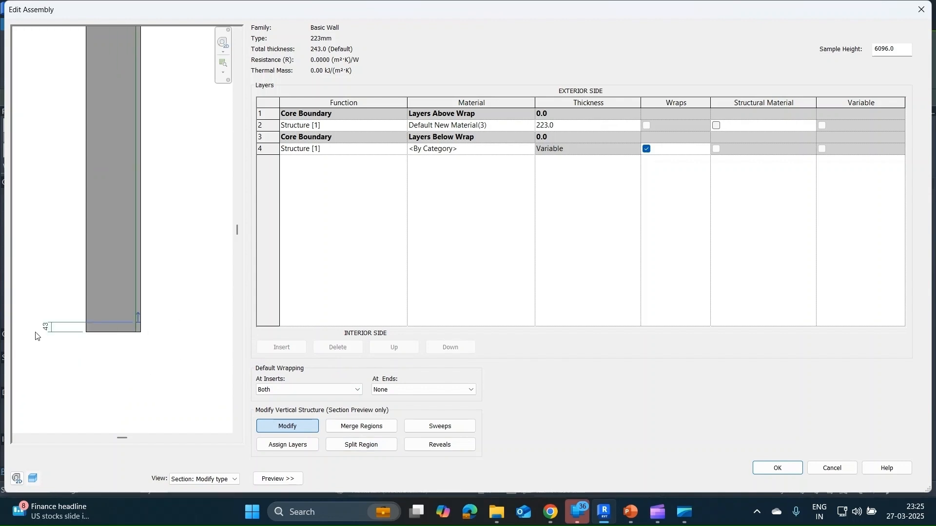
pyautogui.click(45, 326)
pyautogui.write('200')
pyautogui.press('Return')
pyautogui.scroll(3, 128, 307)
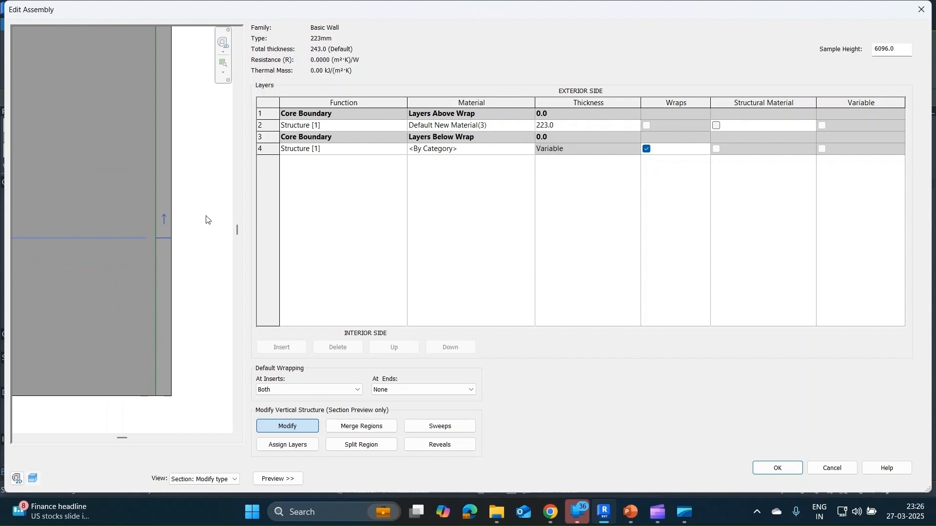
# Step: Change the function of the split interior layer to Finish 1 [4]
pyautogui.click(268, 148)
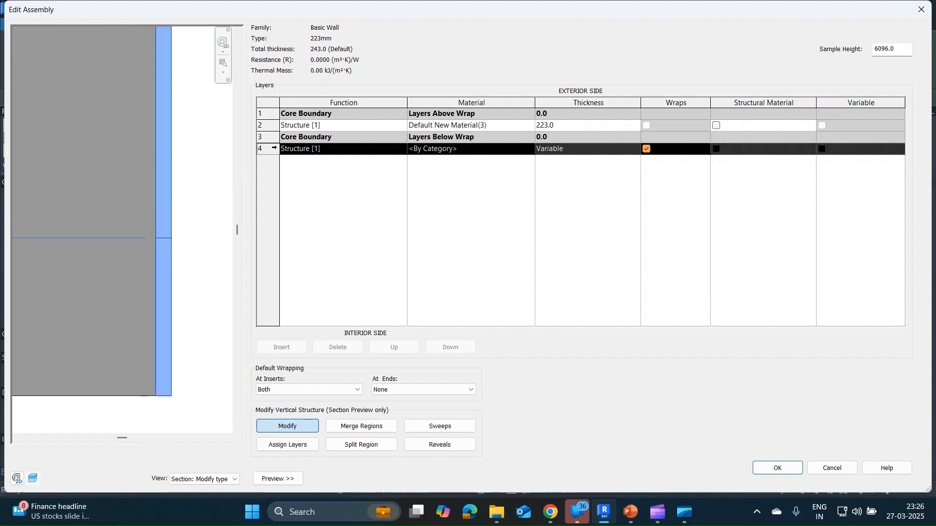
pyautogui.click(387, 149)
pyautogui.click(386, 149)
pyautogui.click(303, 190)
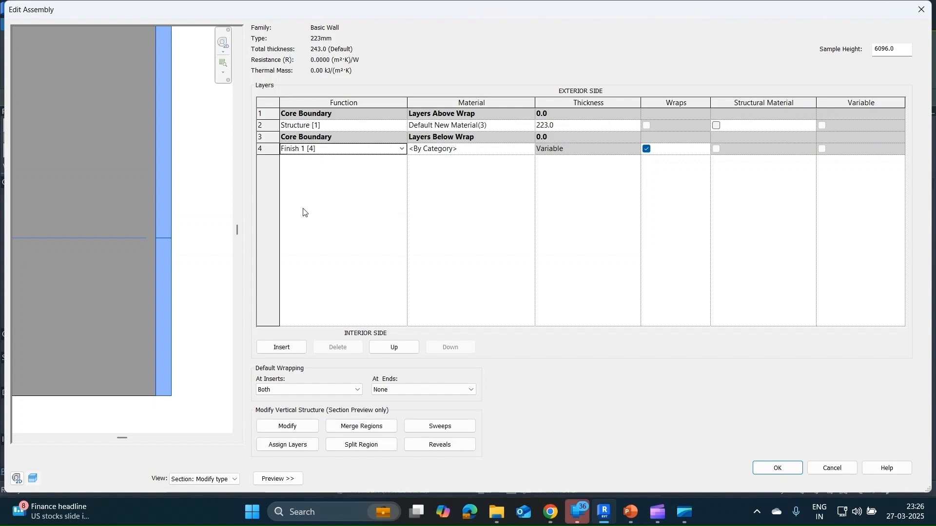
# Step: Insert a new structure layer between the interior core boundary and the finish layer, with BlackForrest as its material
pyautogui.click(293, 431)
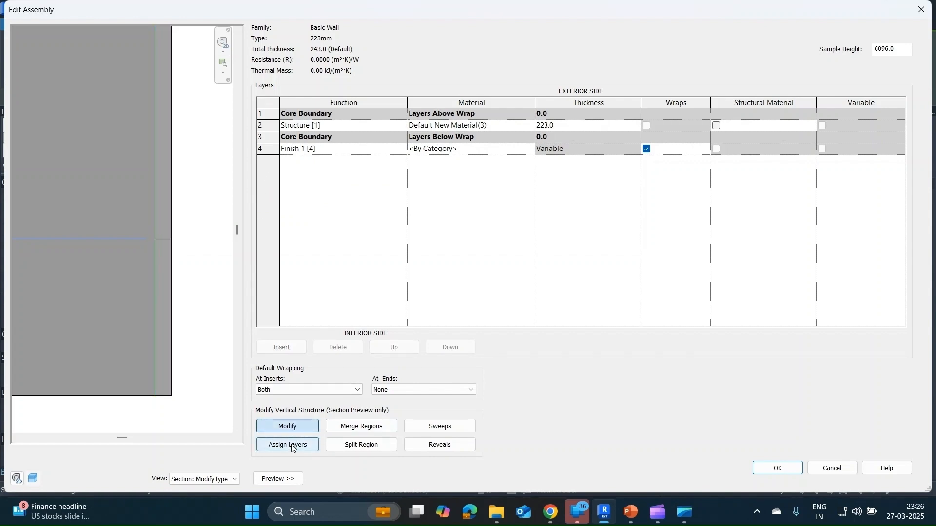
pyautogui.click(292, 446)
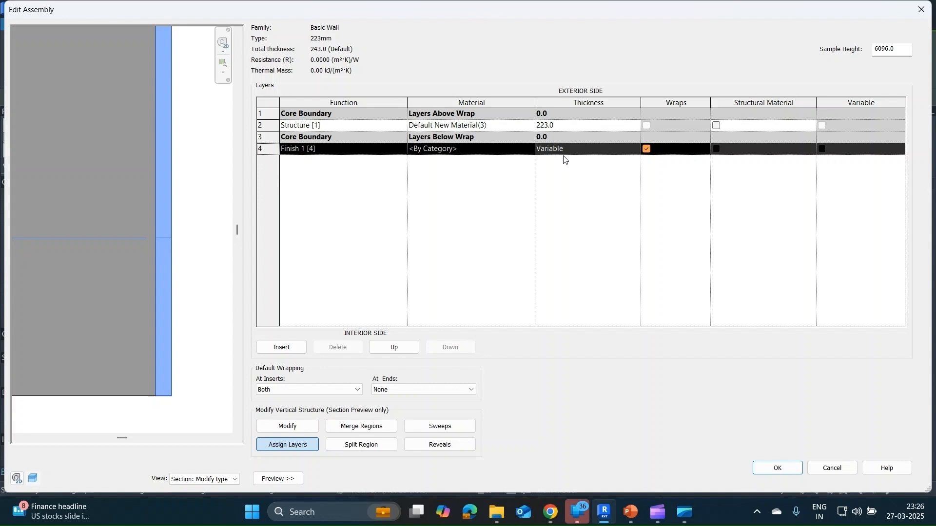
pyautogui.click(281, 348)
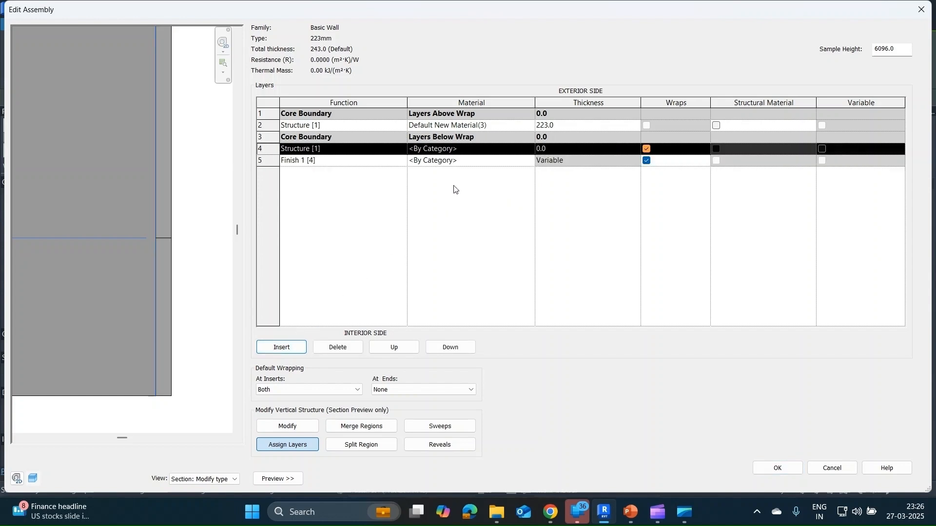
pyautogui.click(532, 150)
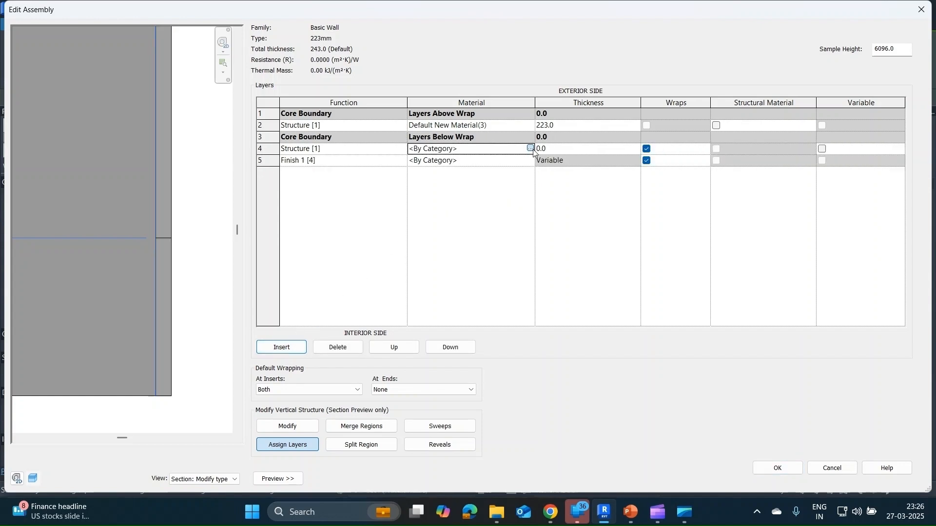
pyautogui.click(530, 149)
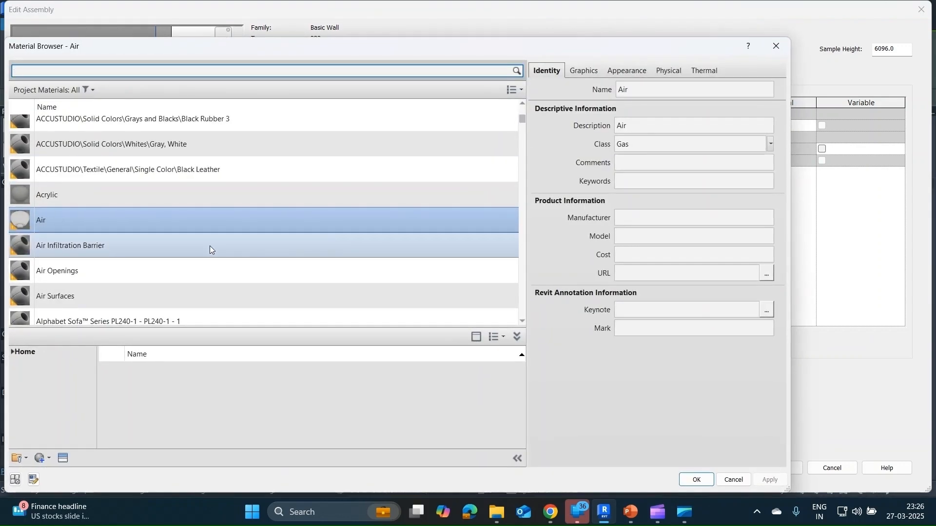
pyautogui.scroll(5, 121, 225)
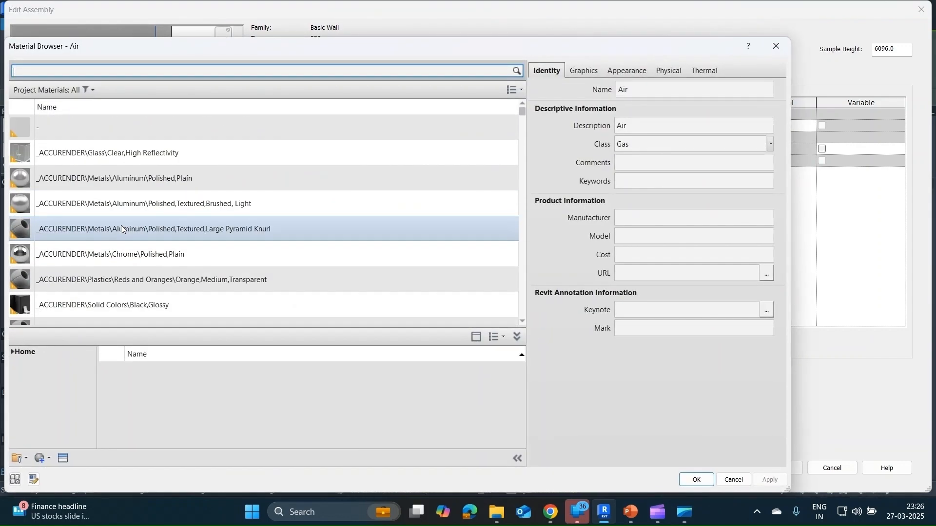
pyautogui.scroll(-6, 170, 188)
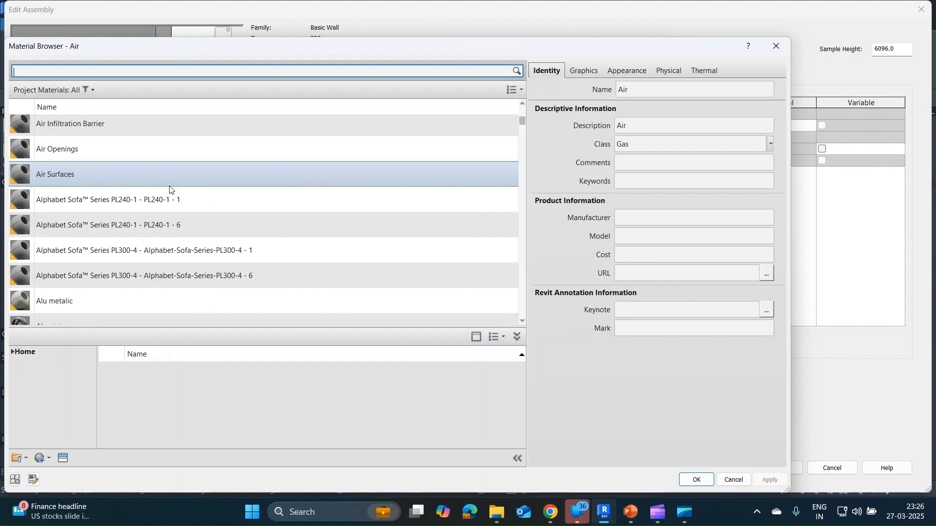
pyautogui.scroll(-1, 171, 189)
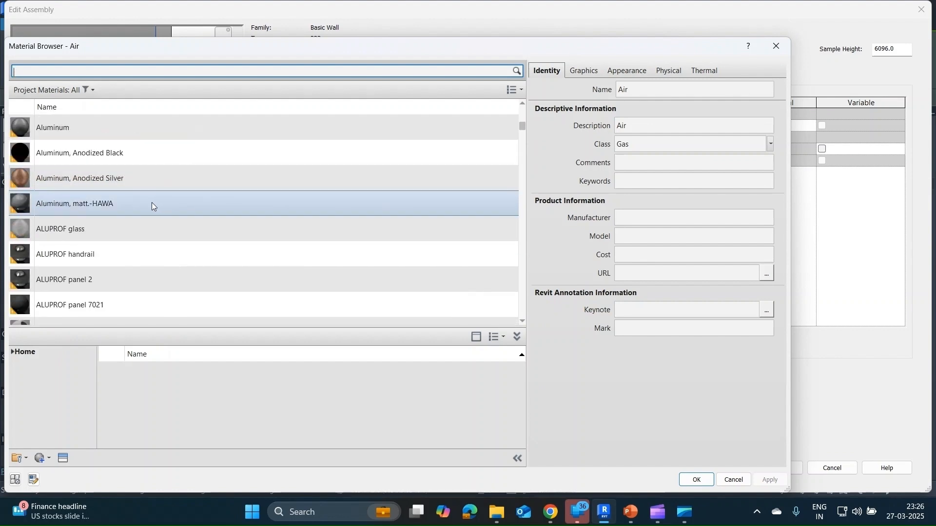
pyautogui.scroll(-1, 152, 205)
pyautogui.scroll(1, 148, 181)
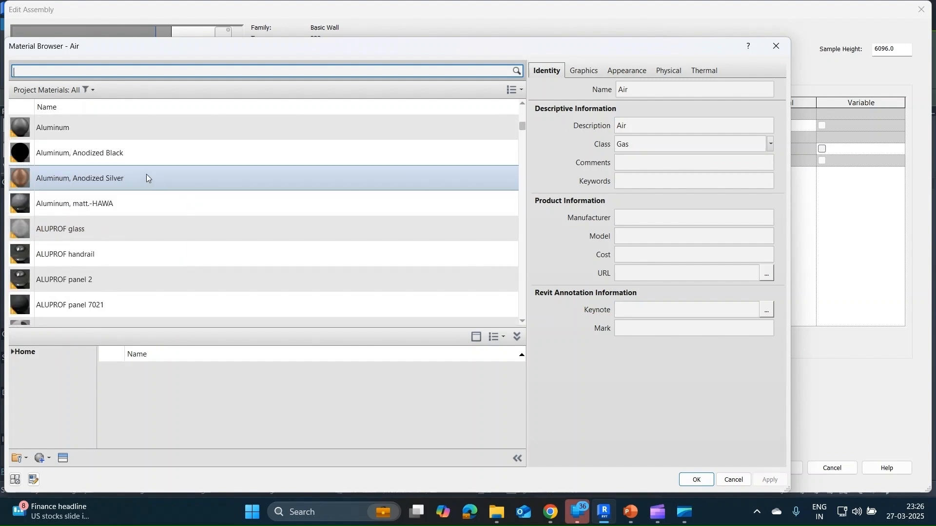
pyautogui.scroll(-2, 146, 175)
pyautogui.scroll(-9, 145, 177)
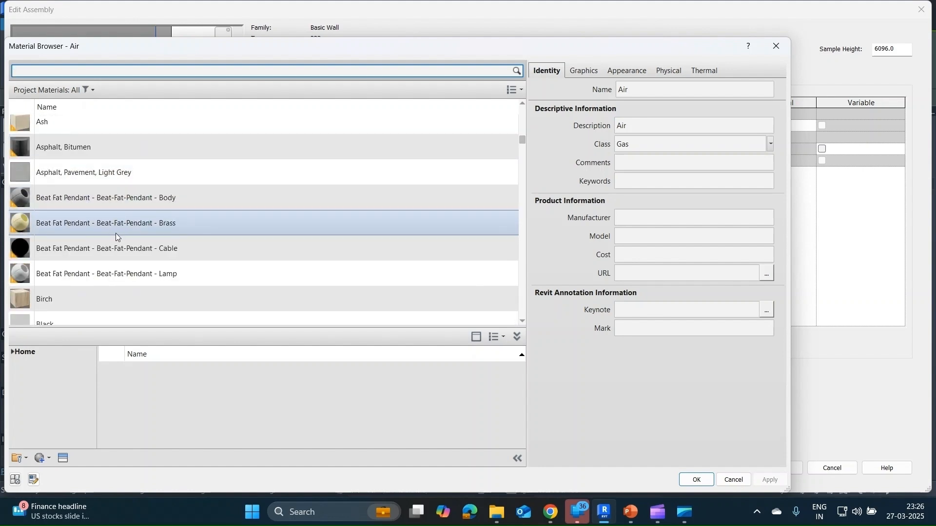
pyautogui.scroll(-1, 115, 233)
pyautogui.scroll(-1, 115, 254)
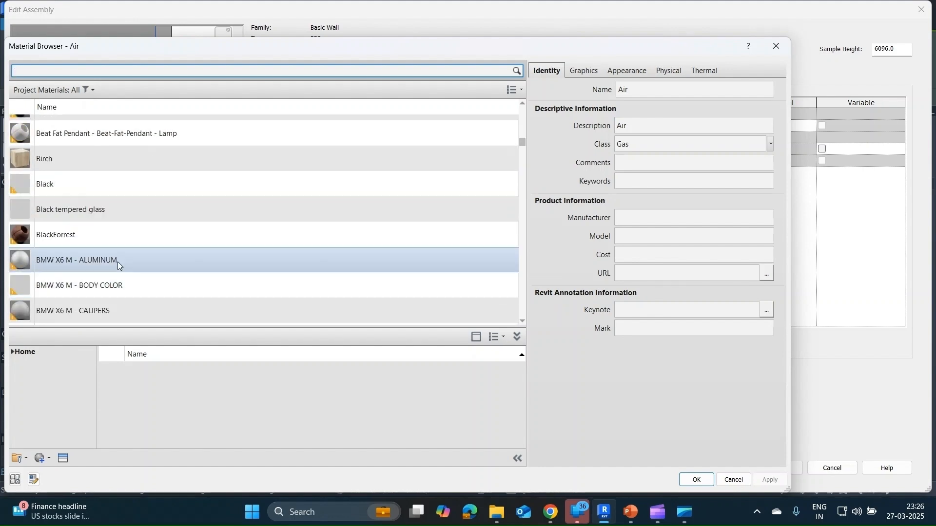
pyautogui.click(124, 236)
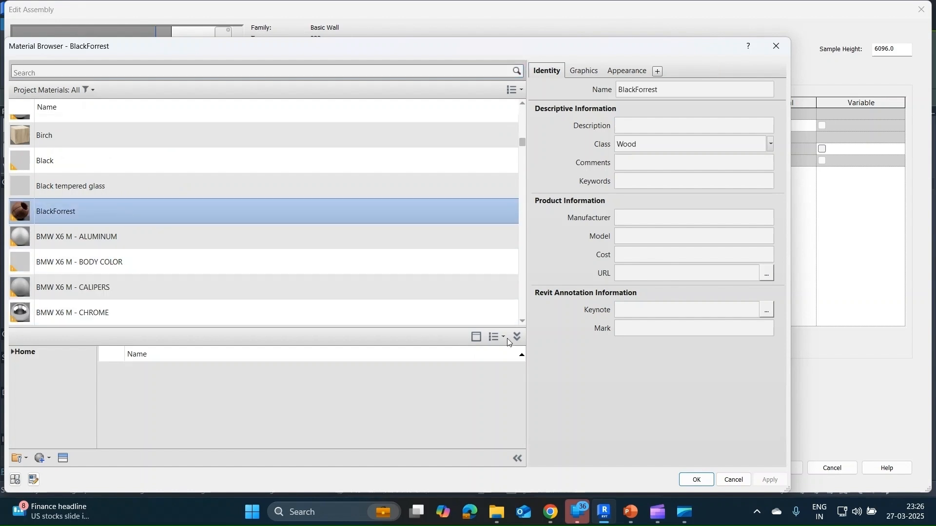
pyautogui.click(697, 479)
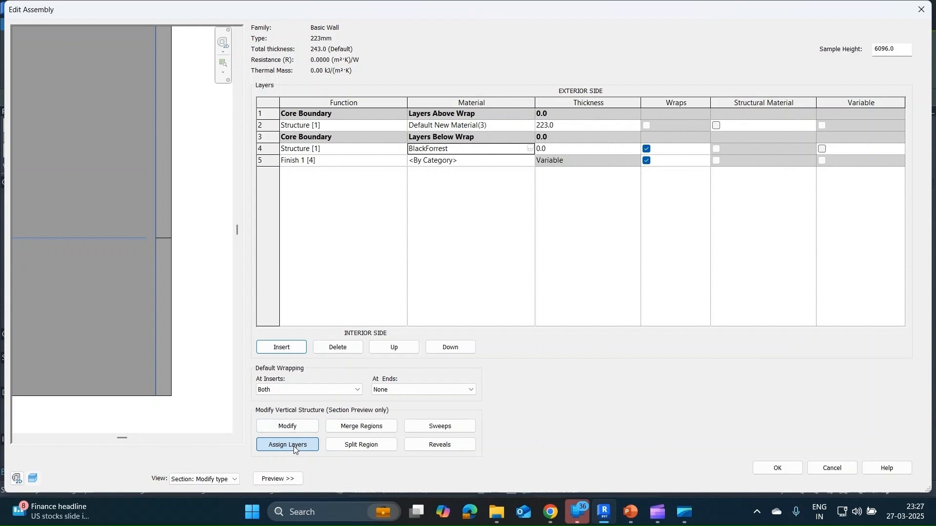
# Step: Assign the BlackForrest layer to the region below the split and accept the wall type changes
pyautogui.click(168, 300)
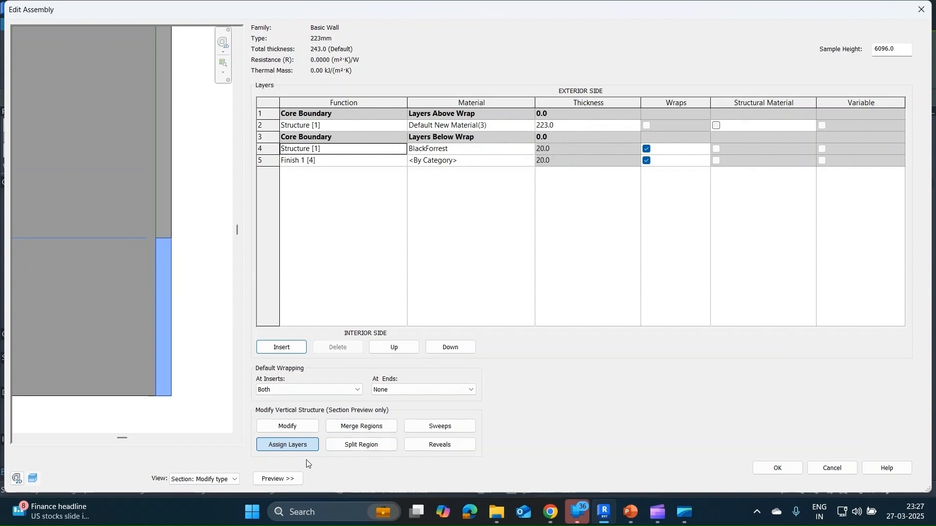
pyautogui.click(305, 428)
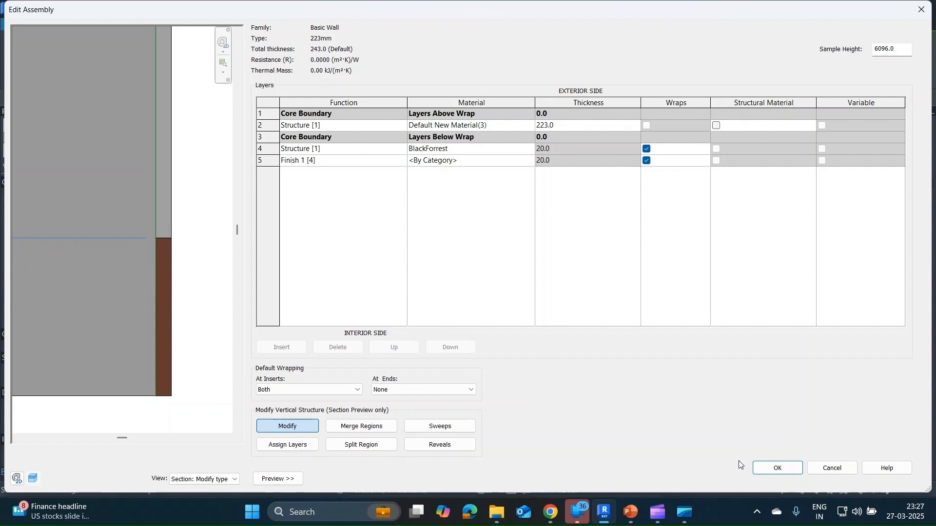
pyautogui.click(780, 468)
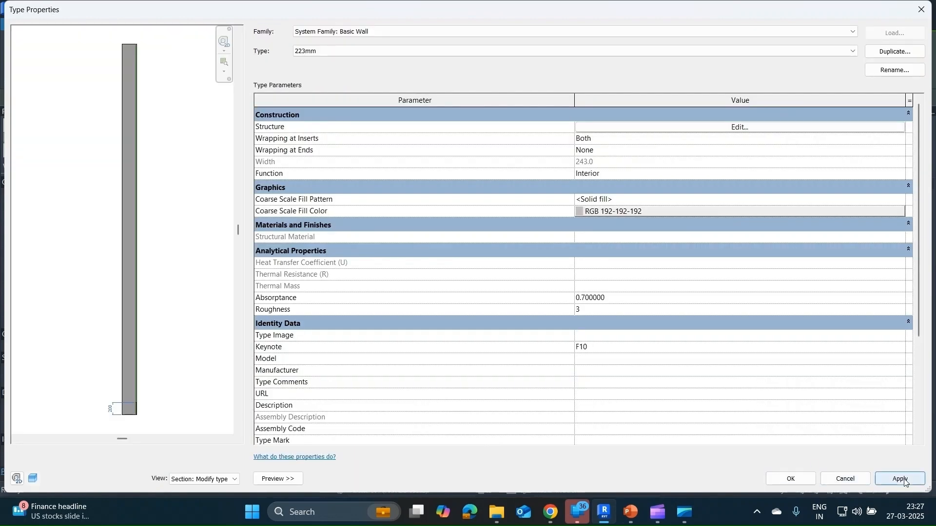
pyautogui.click(781, 472)
pyautogui.click(494, 318)
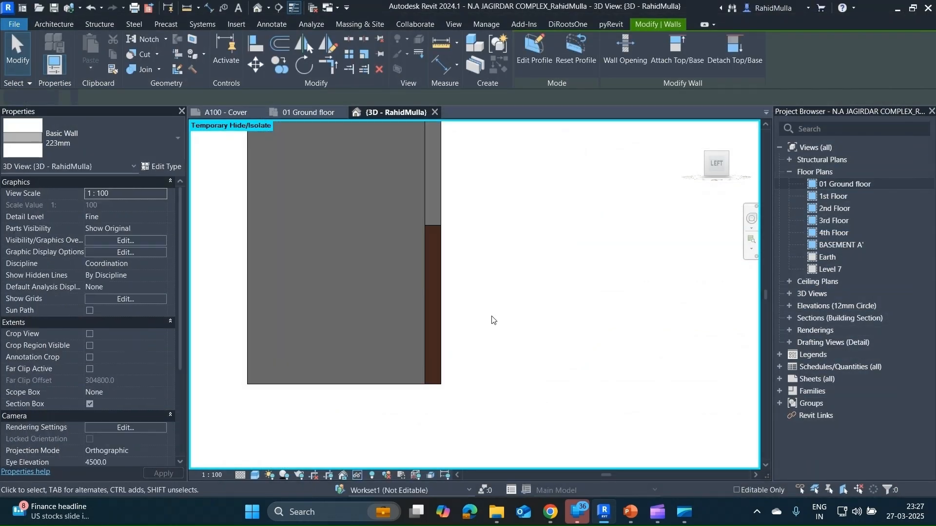
pyautogui.keyDown('shift'); pyautogui.moveTo(503, 325); pyautogui.dragTo(483, 330, button='middle'); pyautogui.keyUp('shift')
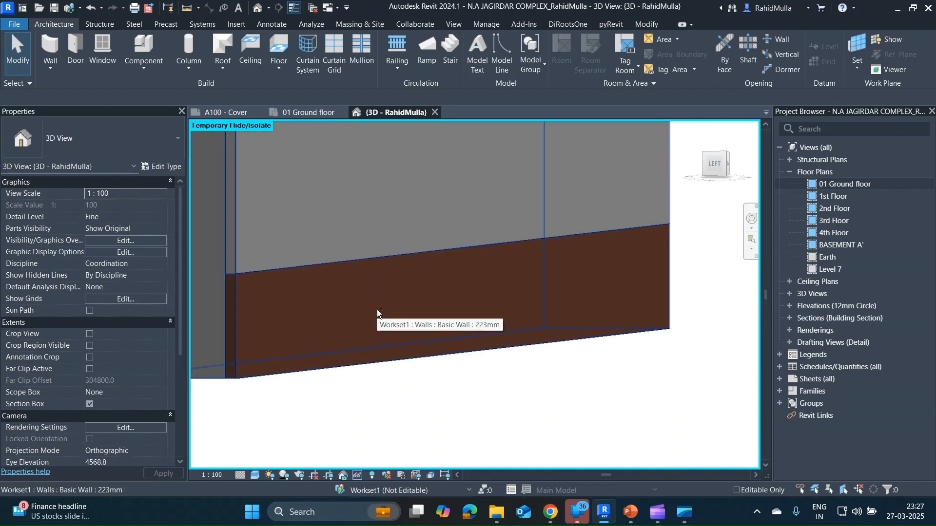
pyautogui.keyDown('shift'); pyautogui.moveTo(378, 313); pyautogui.dragTo(322, 182, button='middle'); pyautogui.keyUp('shift')
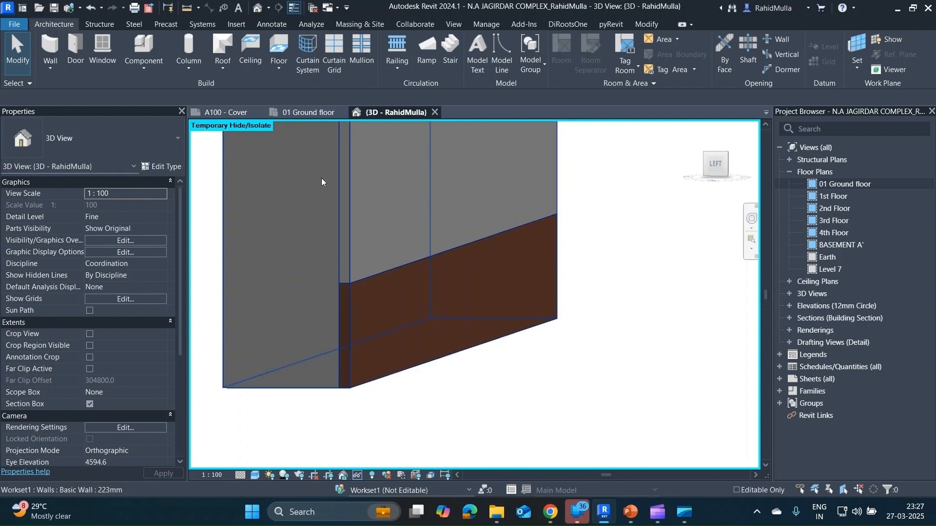
# Step: Merge the split interior regions of the 223mm wall type at the border between Layer 5 and Layer 4, keeping Layer 5
pyautogui.click(413, 234)
pyautogui.click(719, 169)
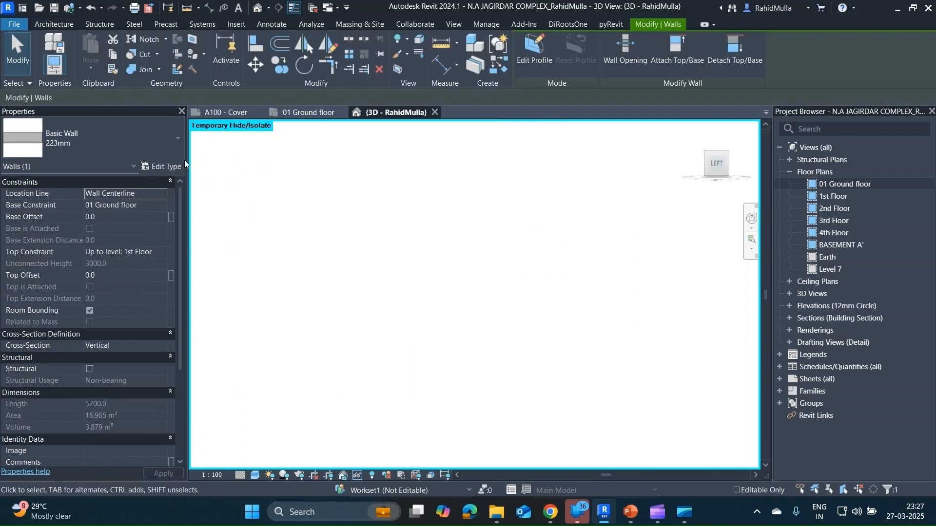
pyautogui.click(160, 166)
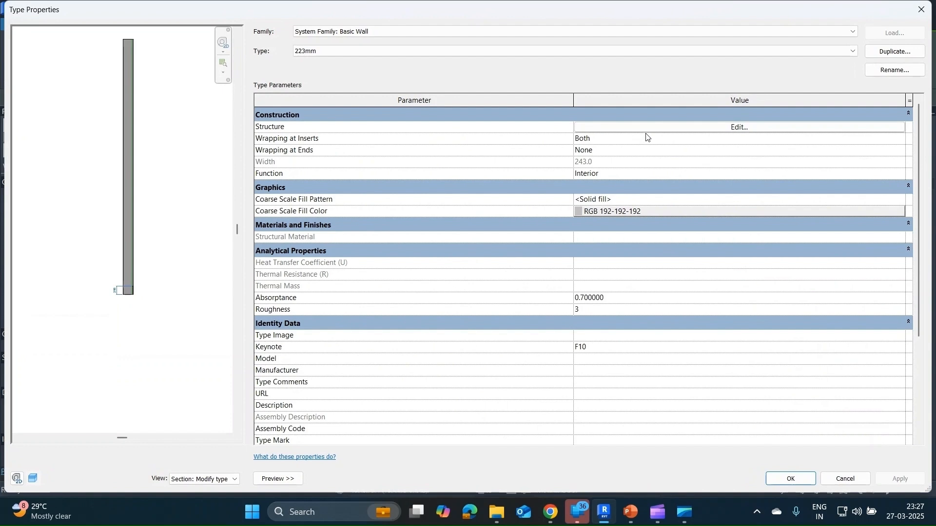
pyautogui.click(645, 128)
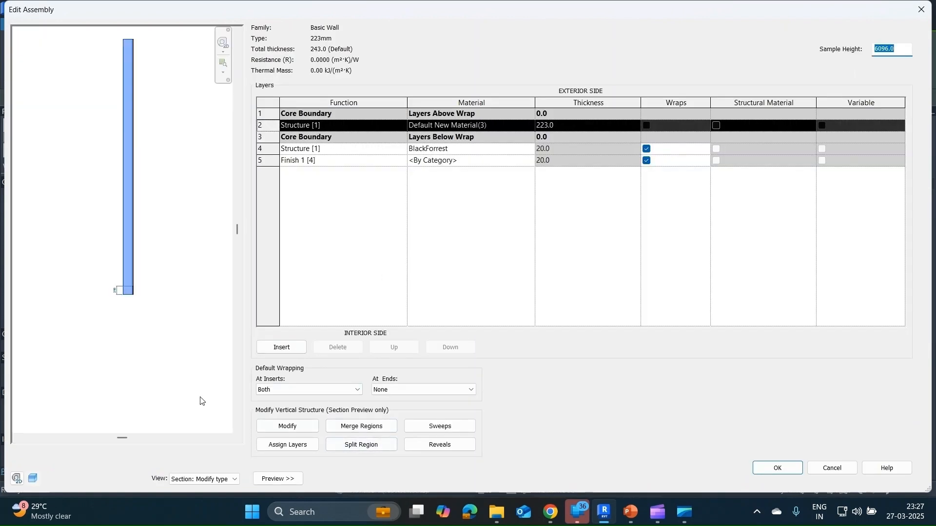
pyautogui.scroll(4, 128, 286)
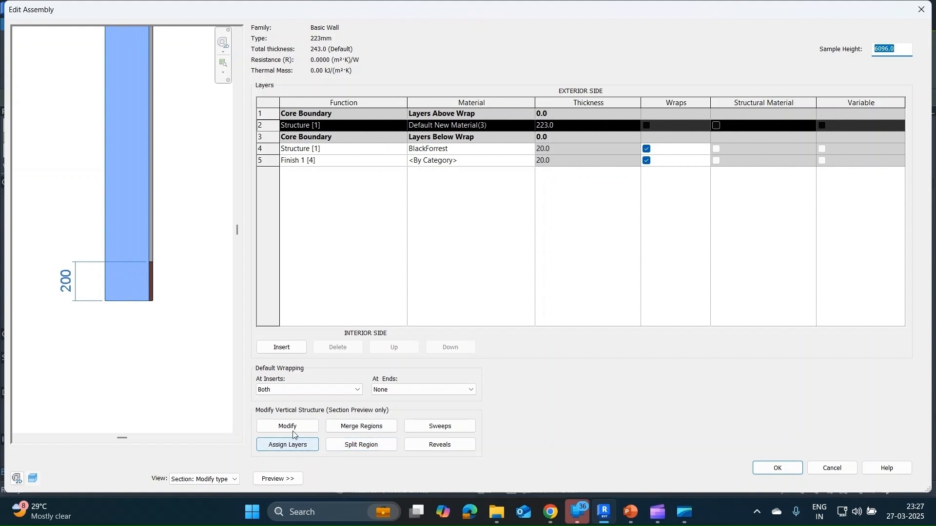
pyautogui.click(341, 433)
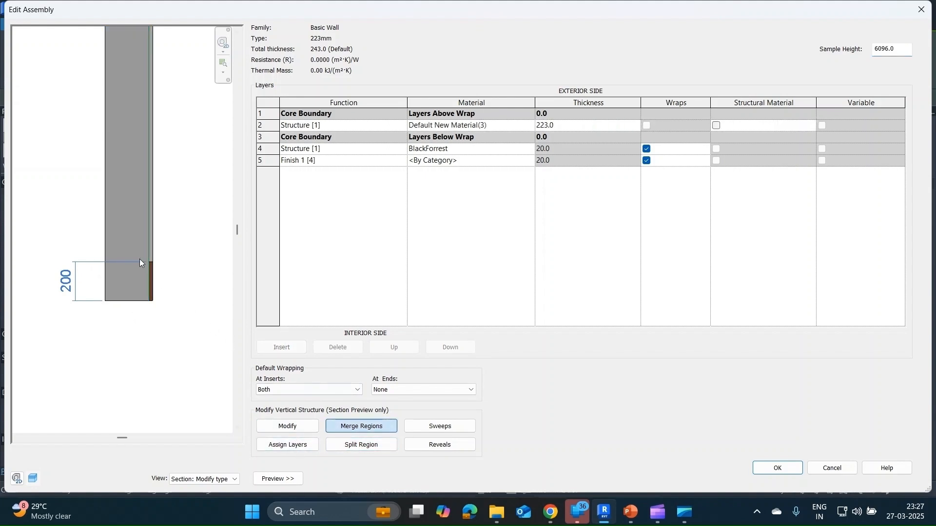
pyautogui.scroll(3, 139, 258)
pyautogui.scroll(2, 166, 273)
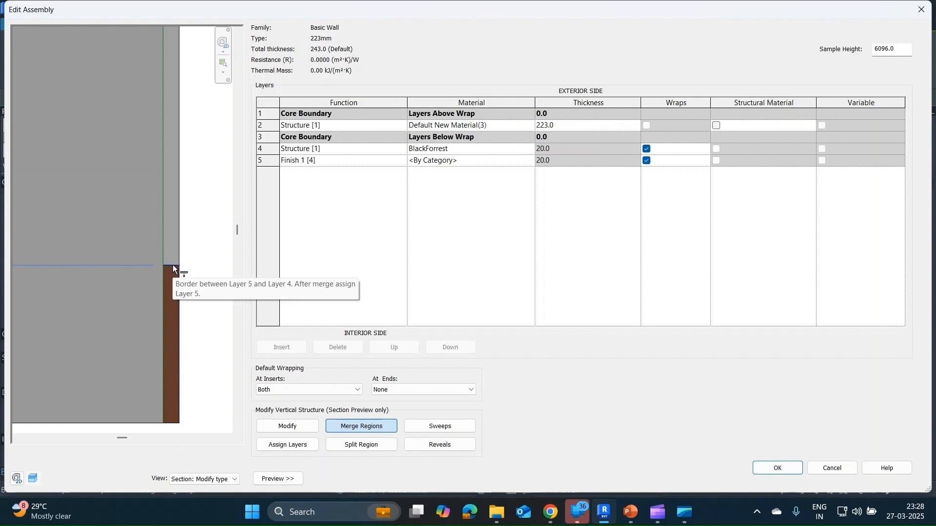
pyautogui.click(173, 265)
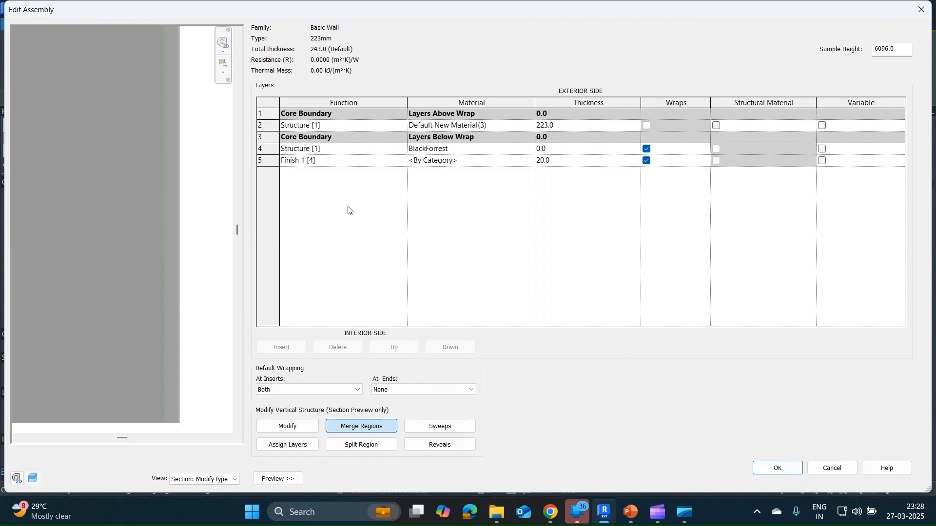
# Step: Delete the BlackForrest structure layer from the wall assembly and accept the wall type changes
pyautogui.click(267, 147)
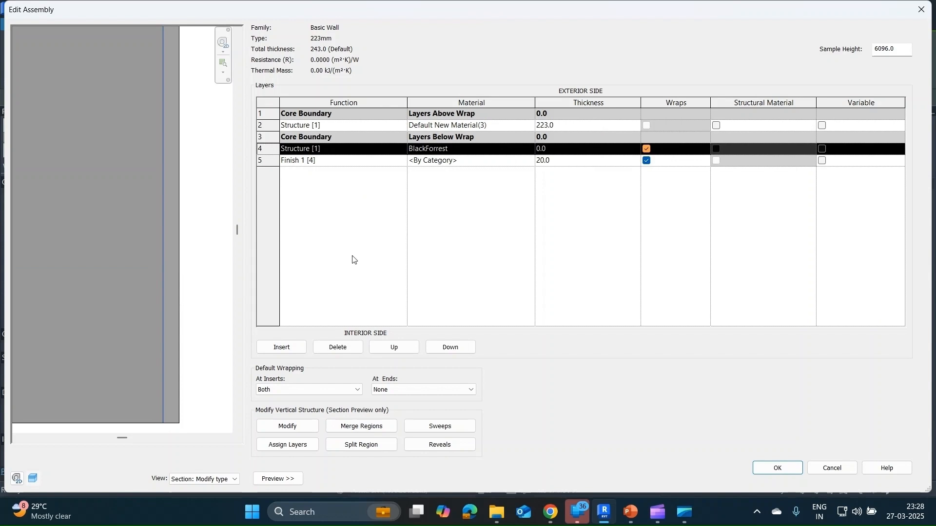
pyautogui.click(341, 352)
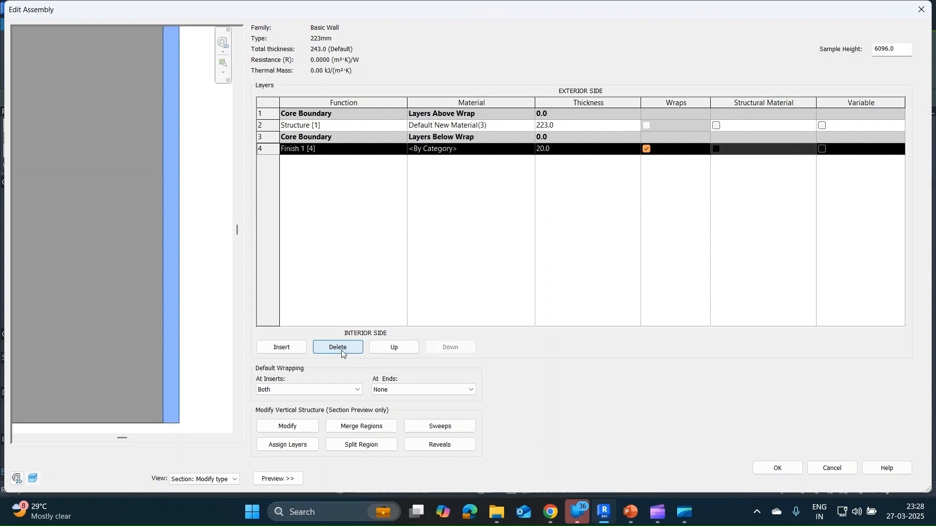
pyautogui.click(779, 467)
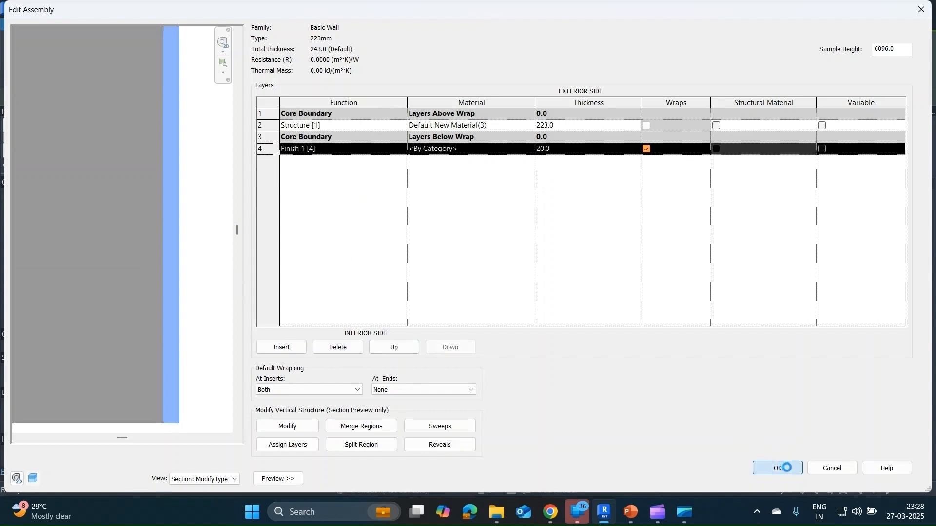
pyautogui.click(787, 478)
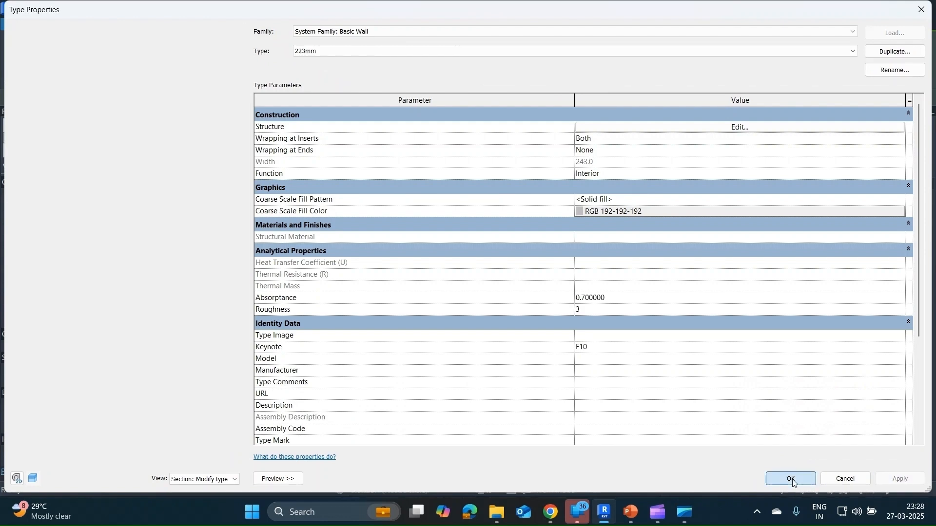
pyautogui.click(493, 379)
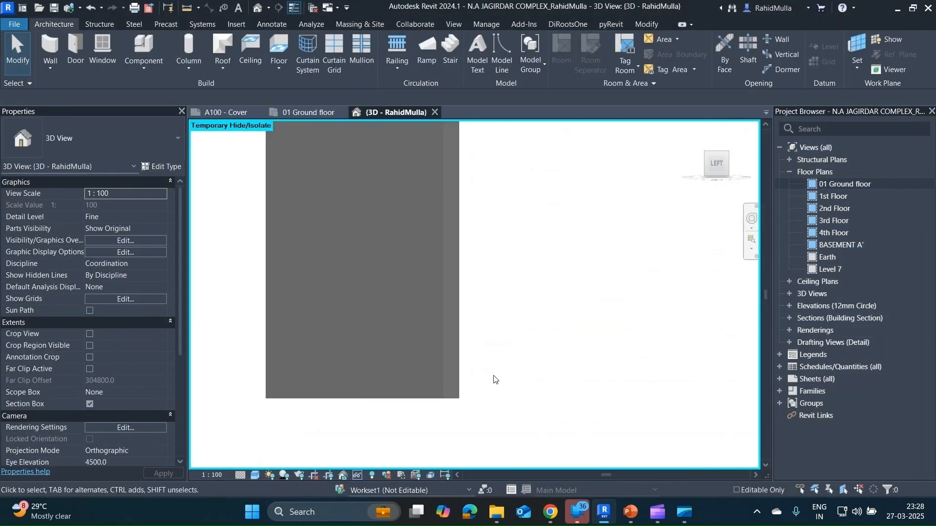
# Step: Load the profile family "SK-05 10mmX100mm 100mm porcelain tiles" from Downloads for the 223mm wall type's sweeps
pyautogui.click(456, 335)
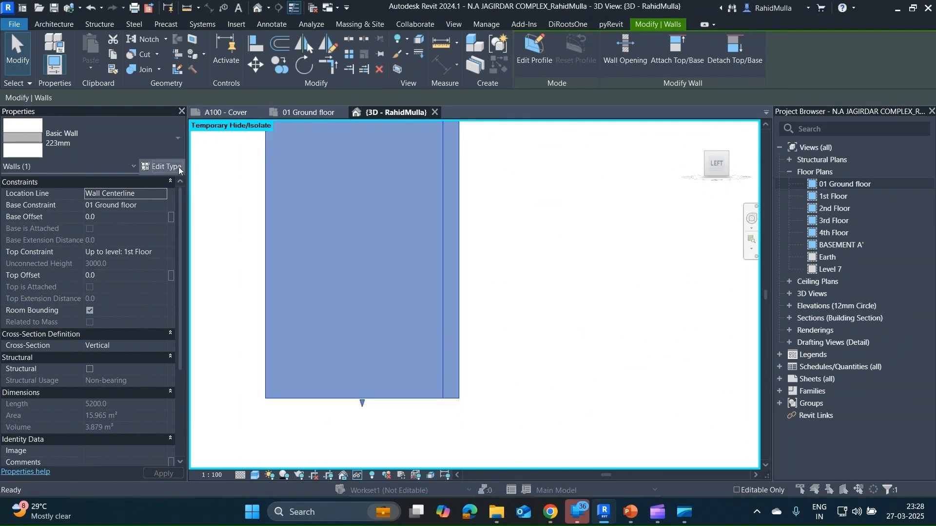
pyautogui.click(163, 167)
pyautogui.click(601, 126)
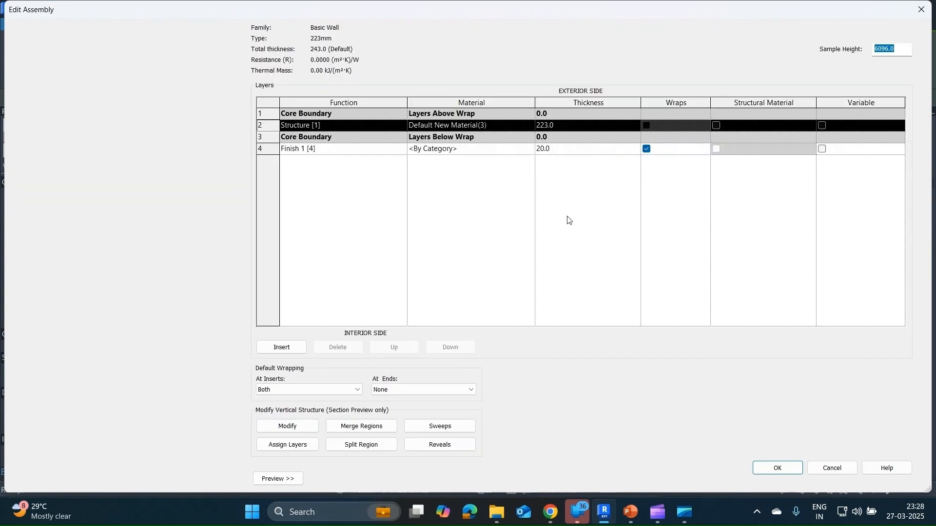
pyautogui.scroll(8, 126, 355)
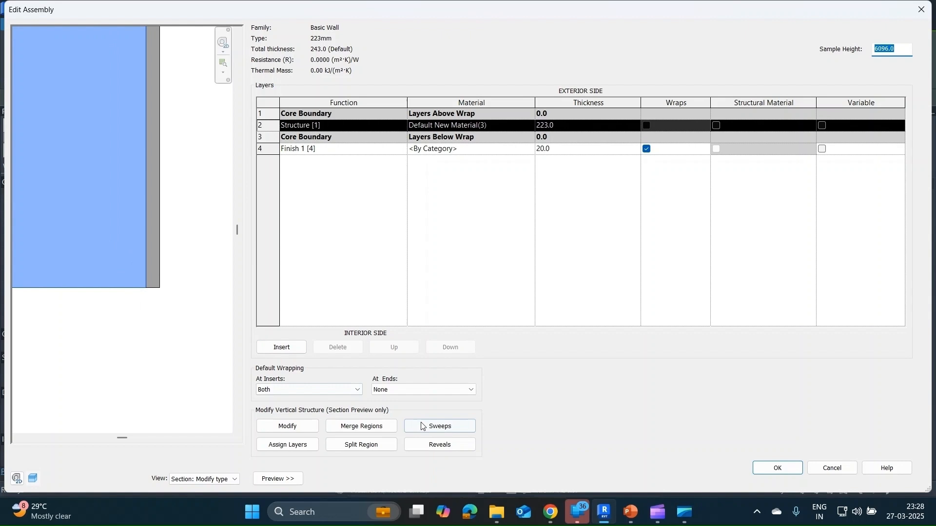
pyautogui.click(440, 426)
pyautogui.moveTo(476, 143); pyautogui.dragTo(565, 124)
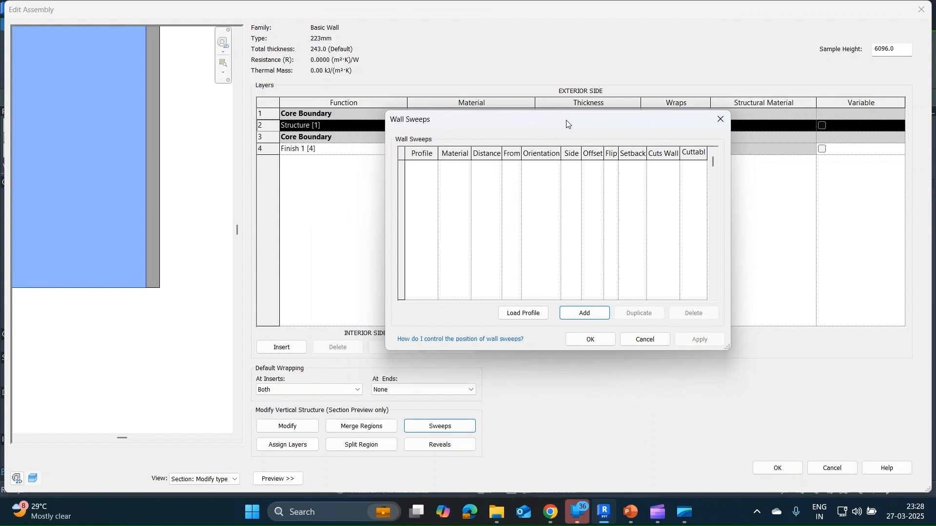
pyautogui.click(537, 319)
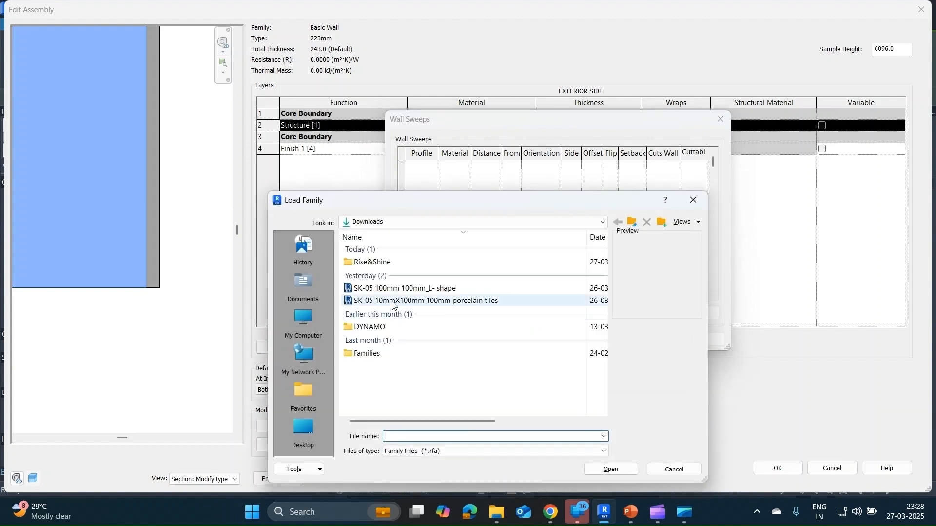
pyautogui.click(395, 305)
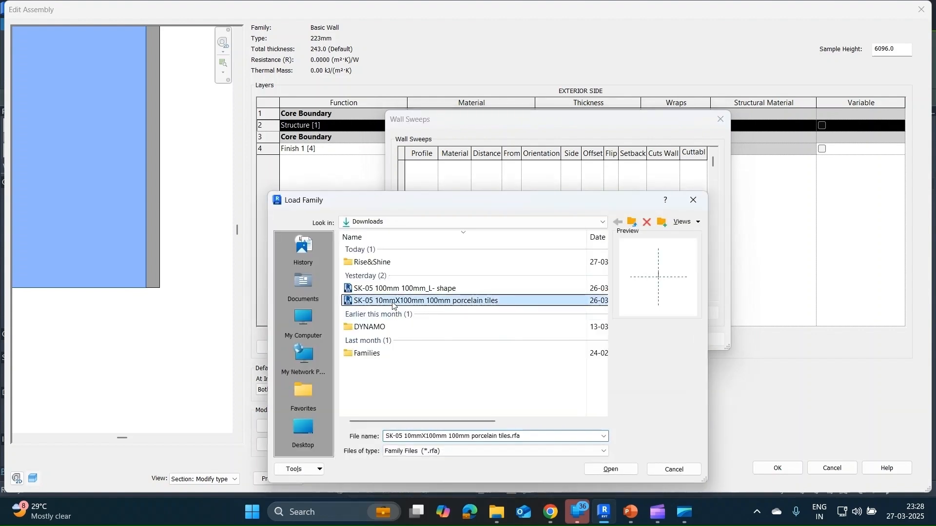
pyautogui.click(631, 470)
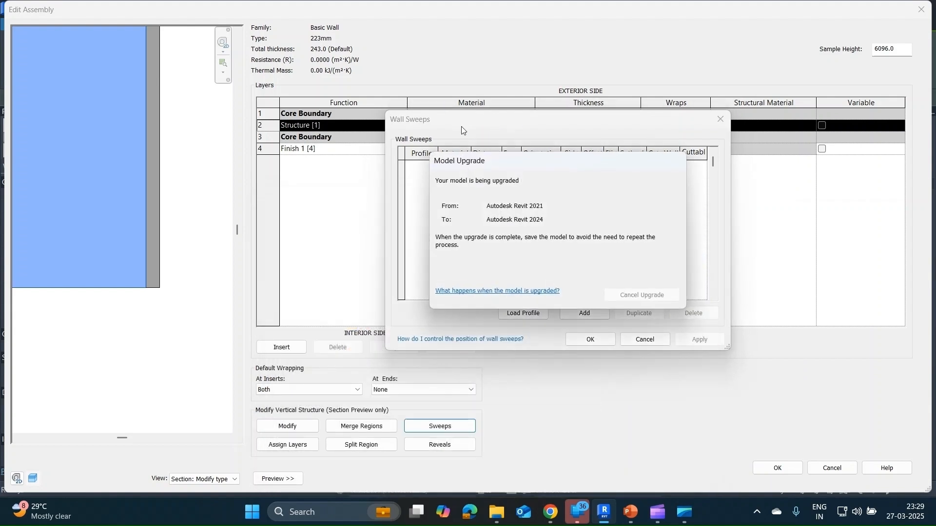
# Step: Add a wall sweep that uses the SK-05 10mmX100mm 100mm porcelain tiles profile
pyautogui.click(578, 321)
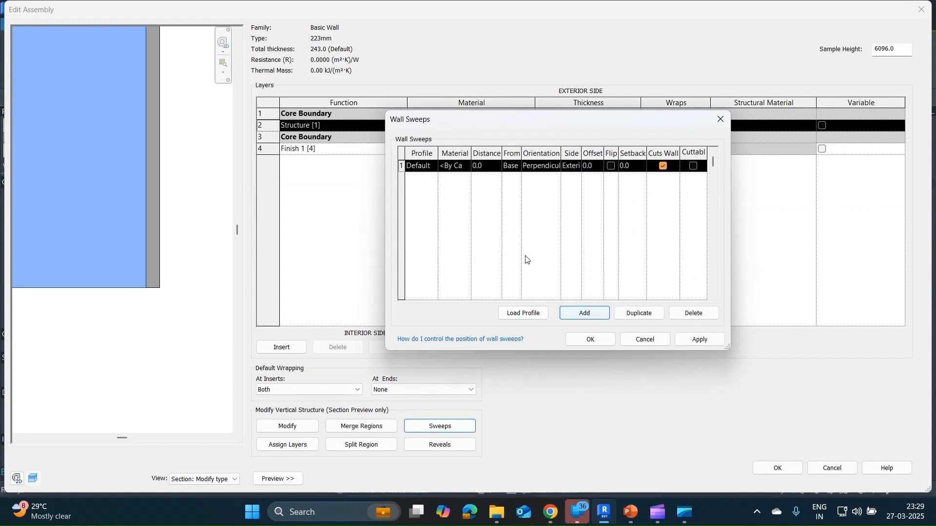
pyautogui.click(434, 167)
pyautogui.scroll(-4, 449, 202)
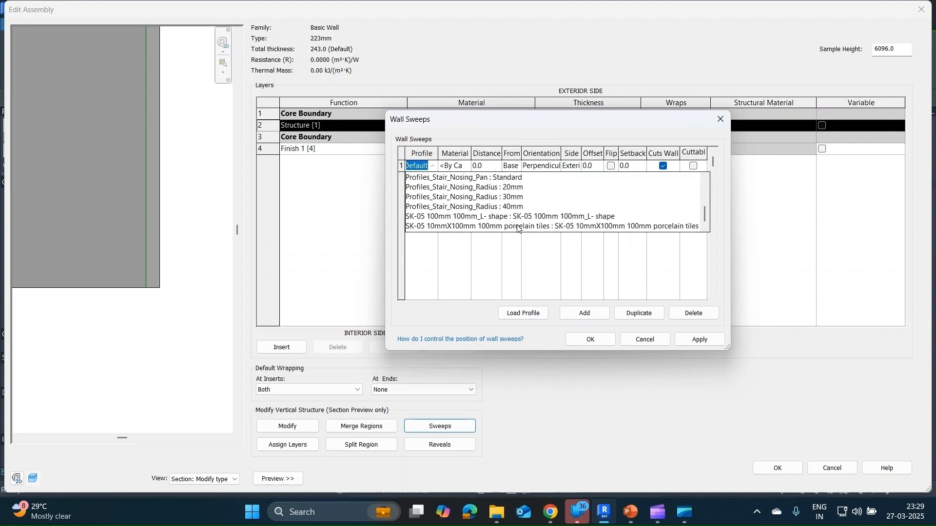
pyautogui.click(523, 226)
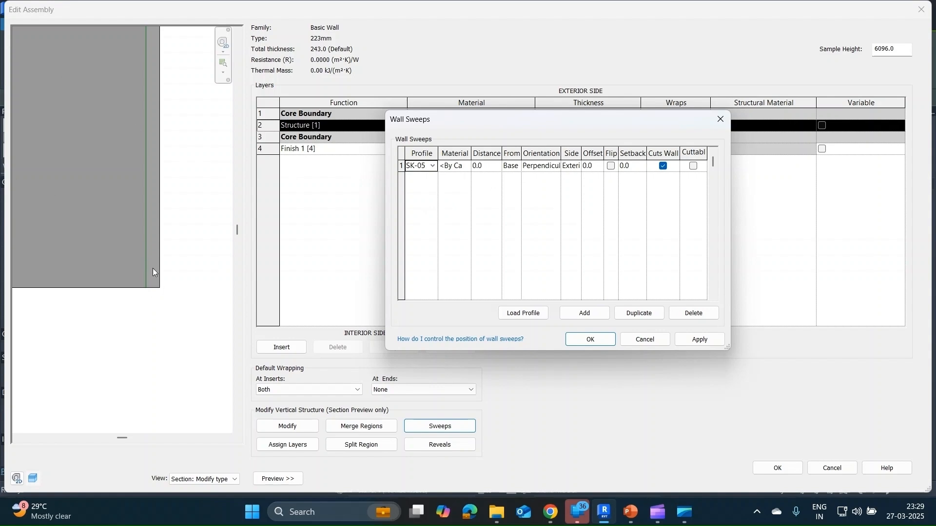
# Step: Set the sweep's side to Interior, apply it, accept the wall type changes and deselect the wall
pyautogui.click(580, 167)
pyautogui.click(576, 166)
pyautogui.click(577, 189)
pyautogui.click(705, 342)
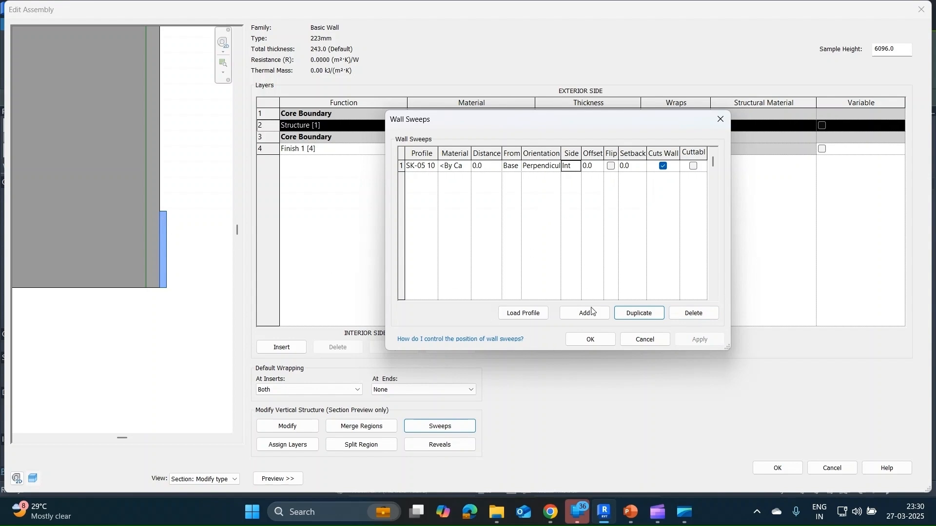
pyautogui.click(595, 338)
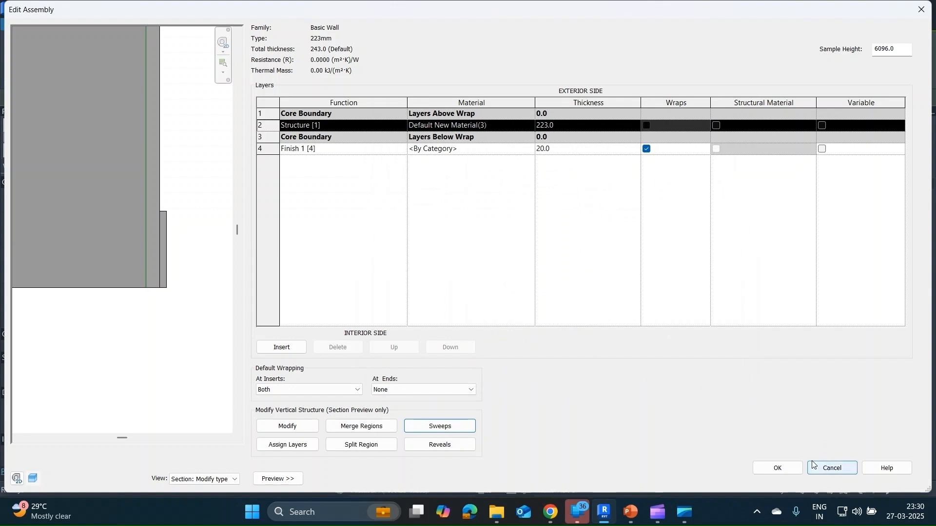
pyautogui.click(770, 468)
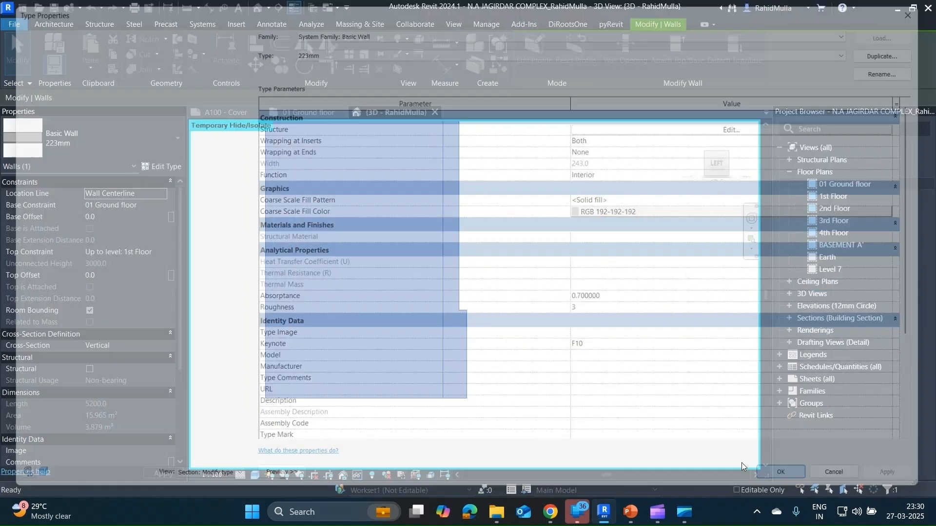
pyautogui.click(790, 478)
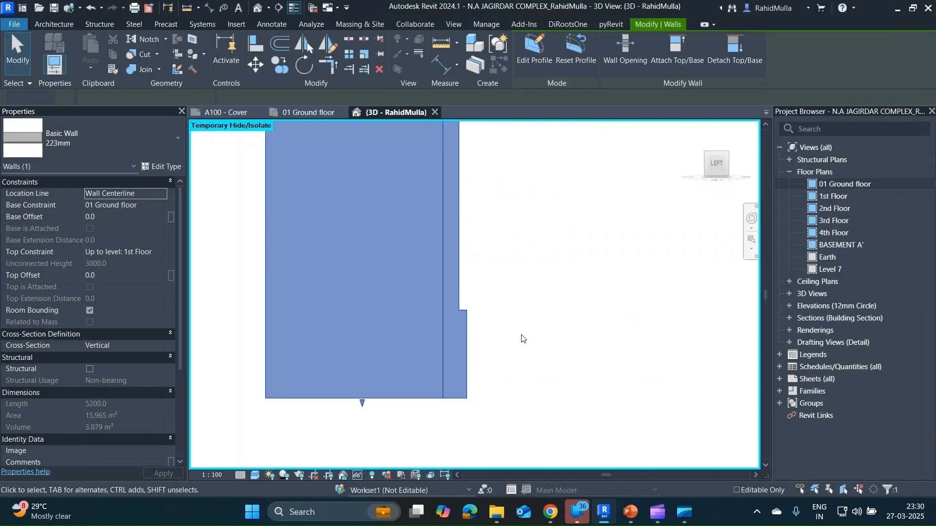
pyautogui.click(503, 336)
# Step: Assign the Birch material to the Finish 1 [4] layer of the 223mm wall type
pyautogui.keyDown('shift'); pyautogui.moveTo(487, 317); pyautogui.dragTo(503, 351, button='middle'); pyautogui.keyUp('shift')
pyautogui.scroll(3, 437, 345)
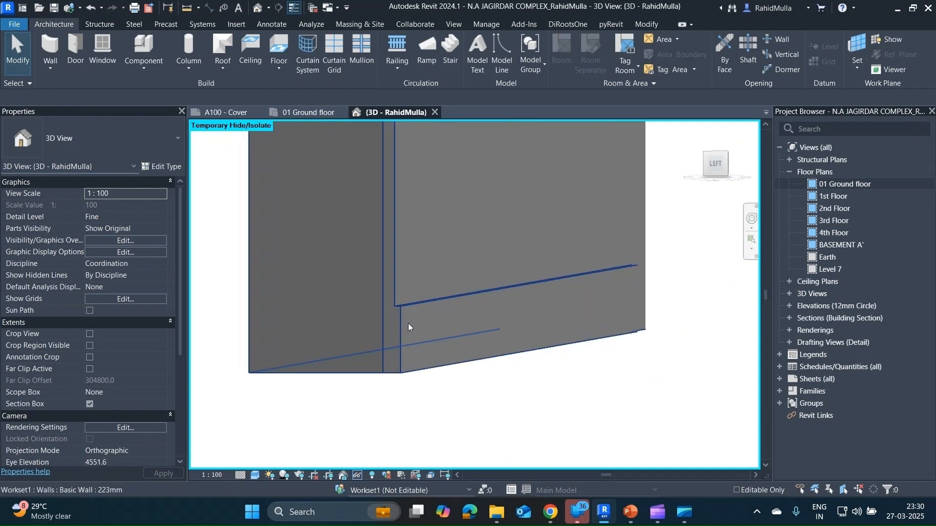
pyautogui.moveTo(540, 315)
pyautogui.keyDown('shift'); pyautogui.mouseDown(button='middle')
pyautogui.moveTo(553, 317)
pyautogui.moveTo(451, 351)
pyautogui.mouseUp(button='middle'); pyautogui.keyUp('shift')
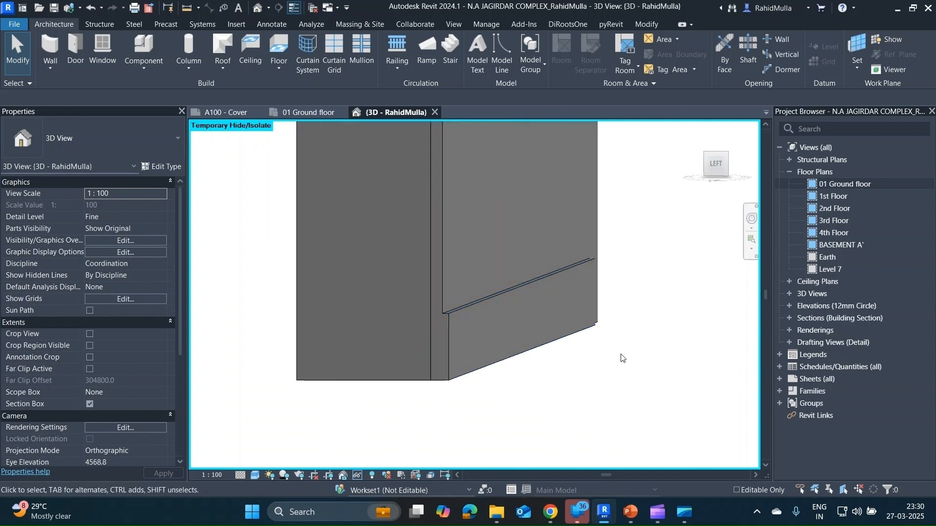
pyautogui.click(525, 310)
pyautogui.click(715, 166)
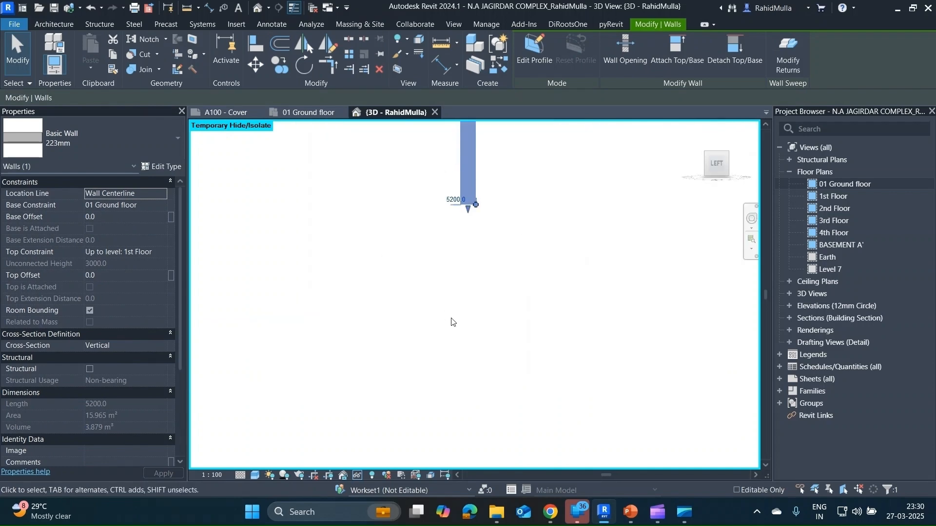
pyautogui.click(167, 168)
pyautogui.click(632, 127)
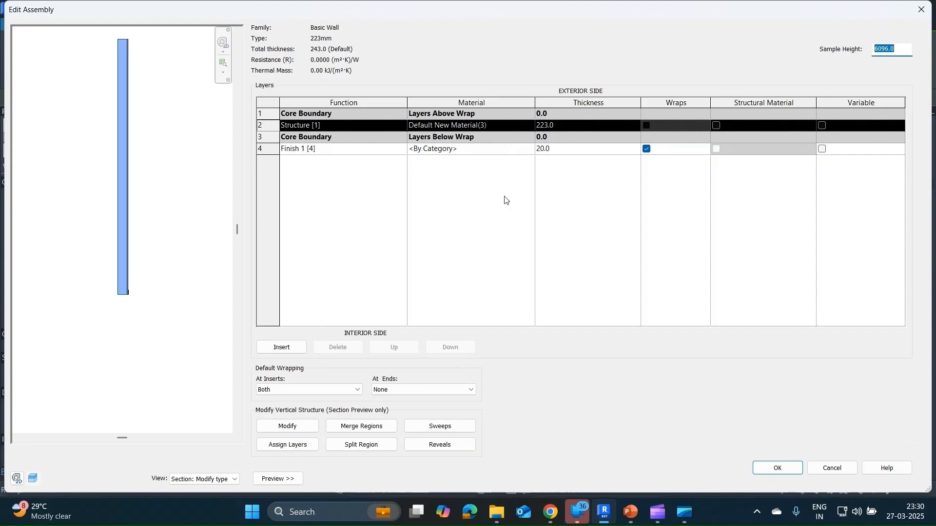
pyautogui.click(272, 147)
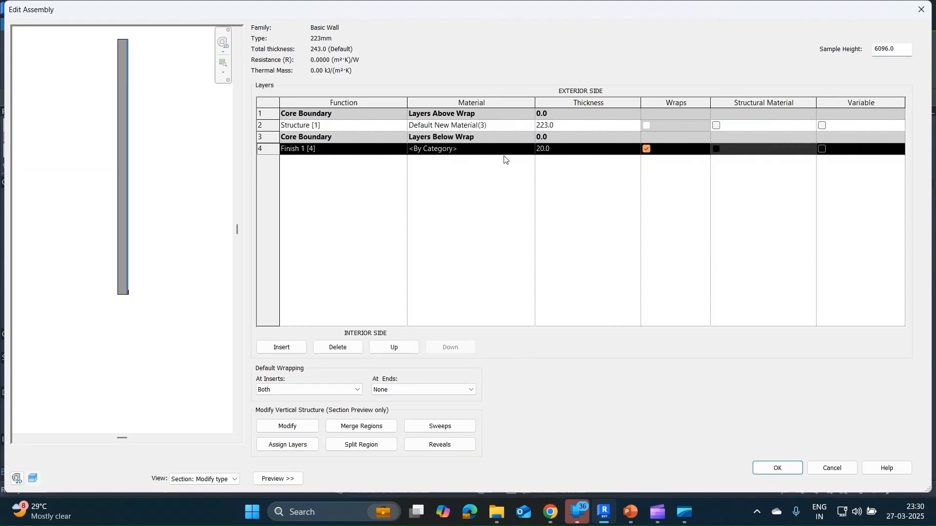
pyautogui.click(531, 152)
pyautogui.click(530, 148)
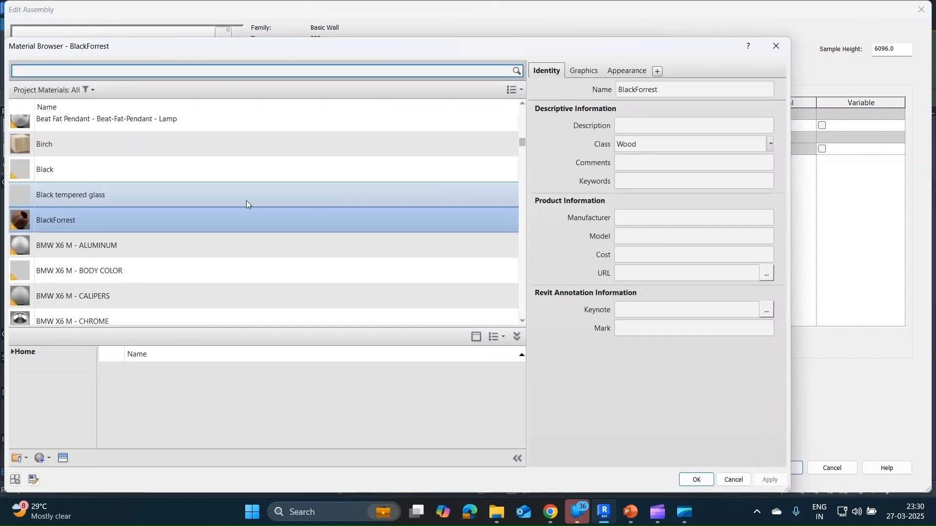
pyautogui.click(135, 142)
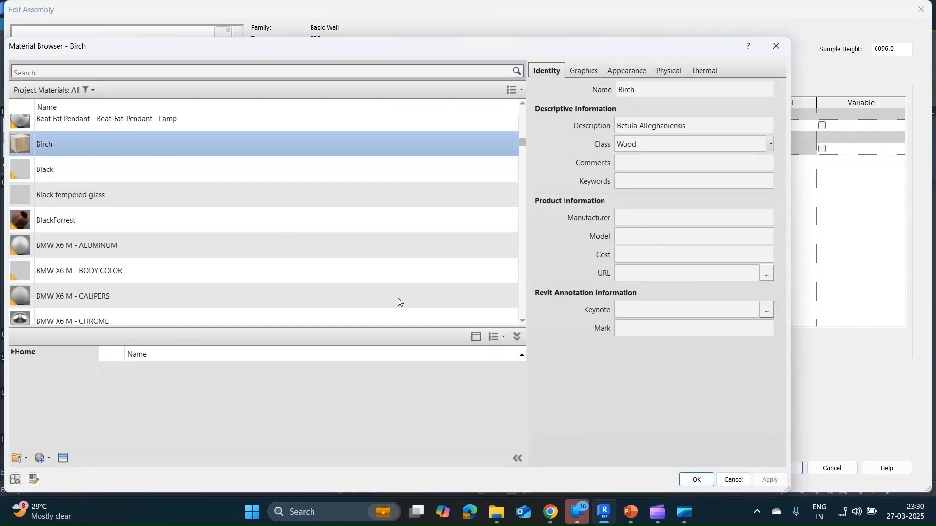
pyautogui.click(699, 476)
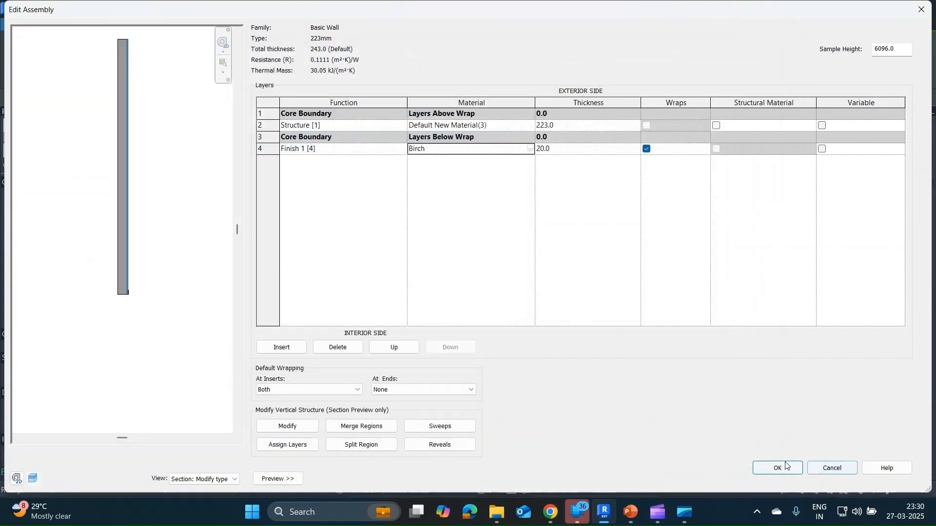
pyautogui.scroll(5, 129, 293)
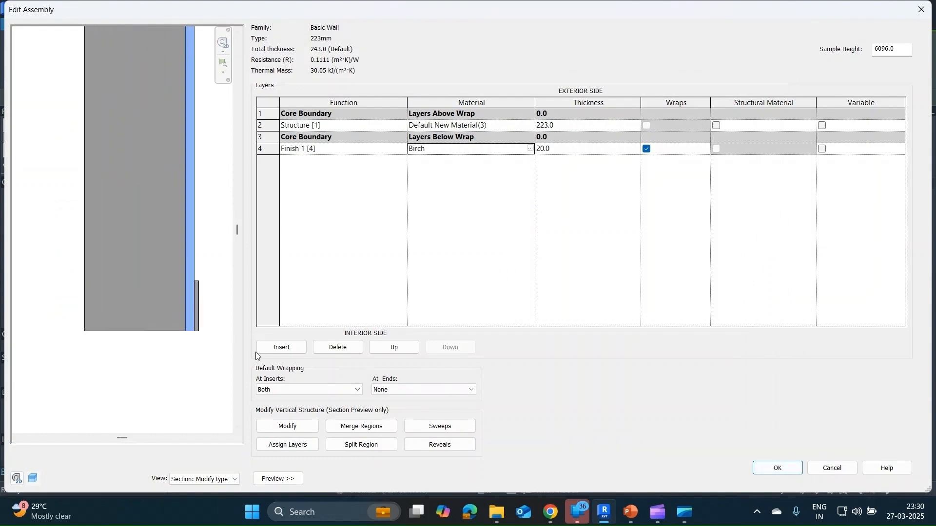
# Step: Set the wall sweep's offset to -10, apply it, accept the 223mm wall type changes and deselect the wall
pyautogui.click(288, 429)
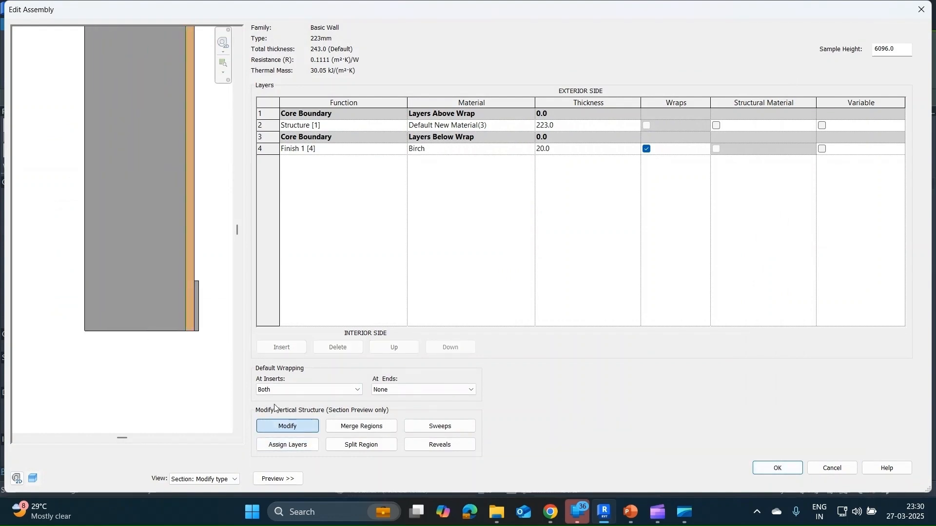
pyautogui.scroll(3, 198, 285)
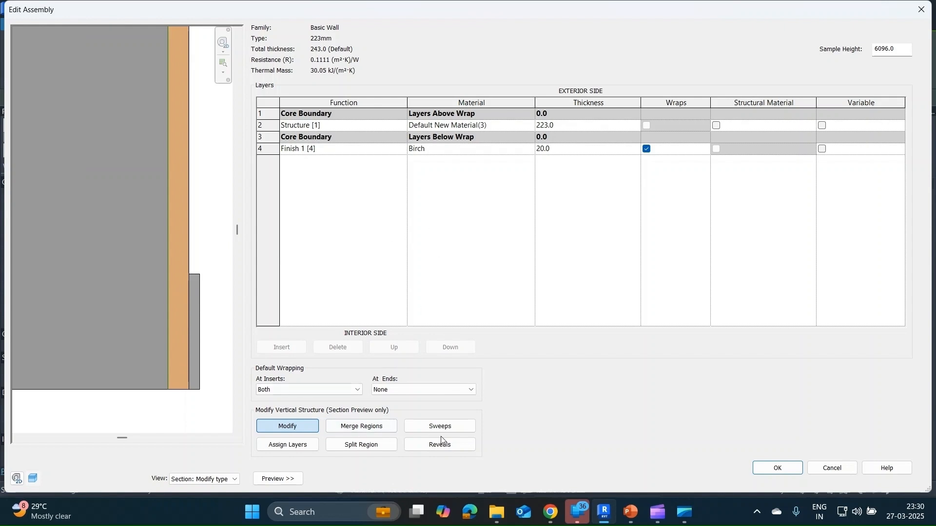
pyautogui.click(451, 429)
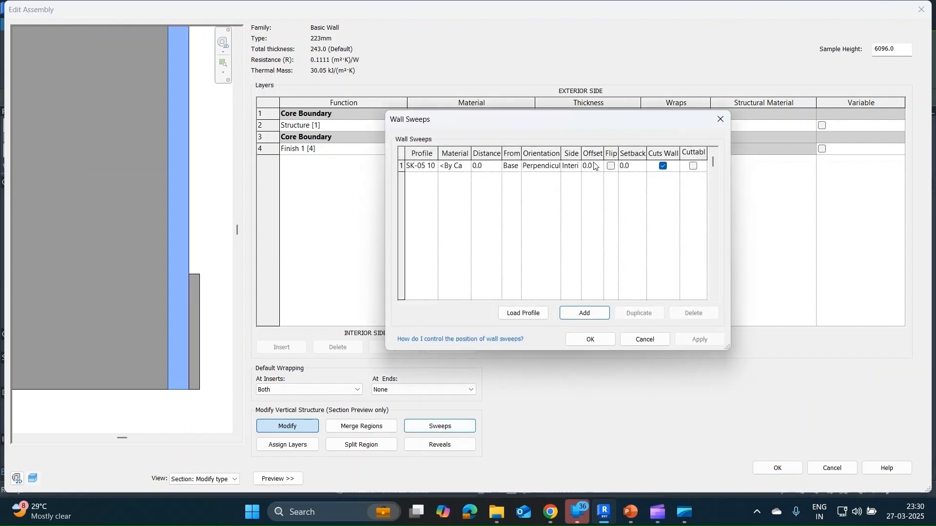
pyautogui.click(593, 165)
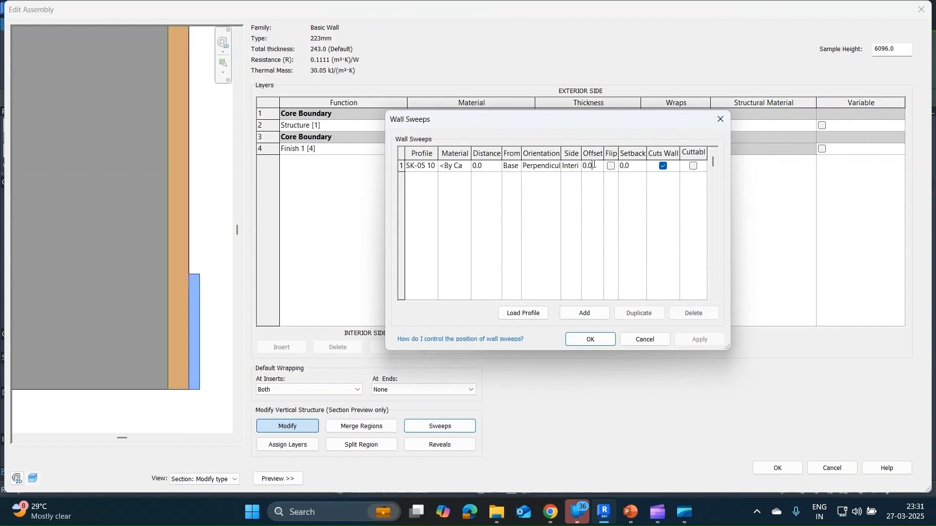
pyautogui.click(595, 164)
pyautogui.write('-')
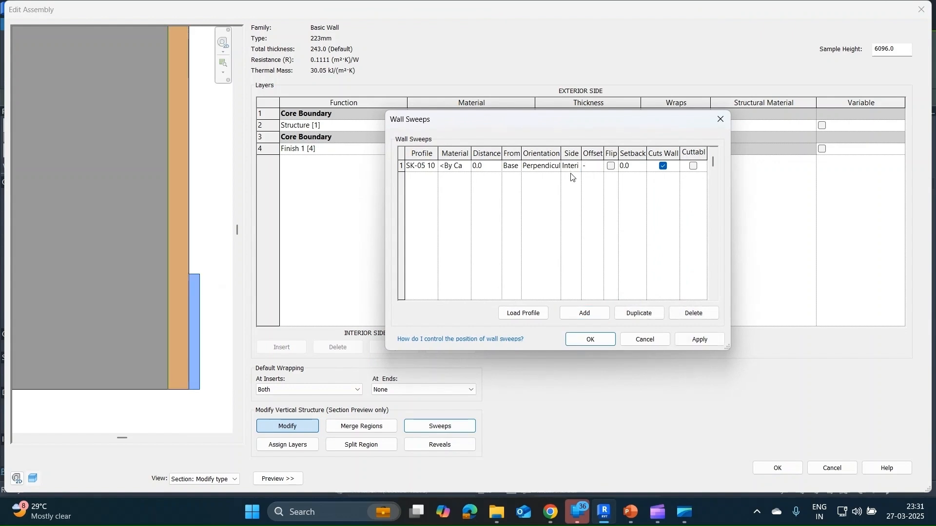
pyautogui.write('10')
pyautogui.click(697, 341)
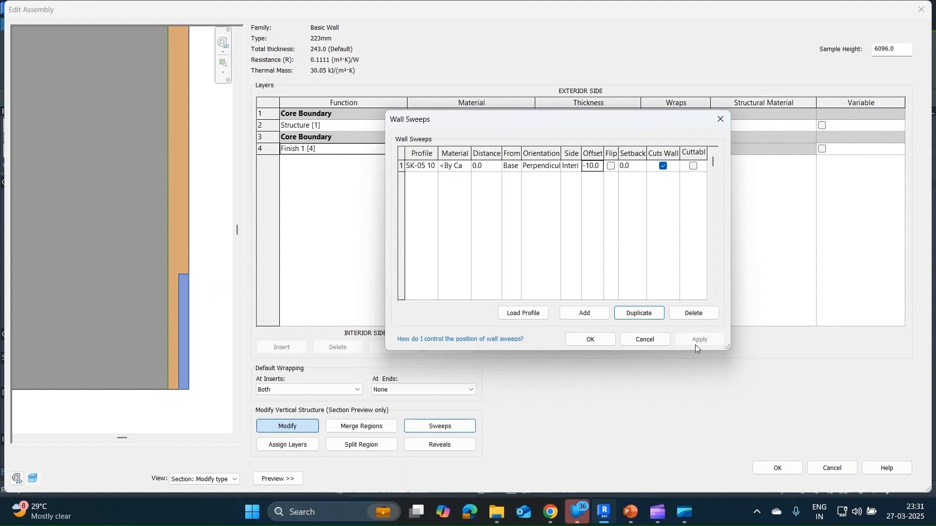
pyautogui.click(608, 344)
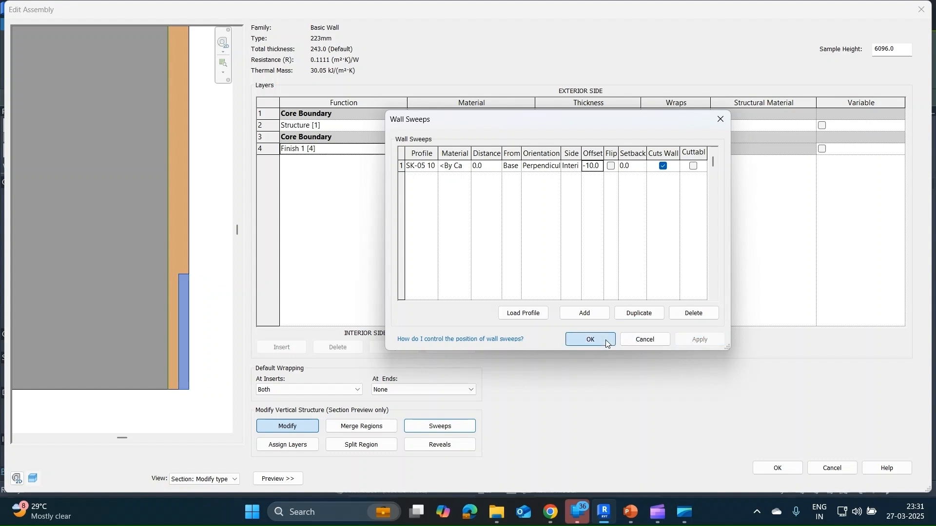
pyautogui.click(761, 467)
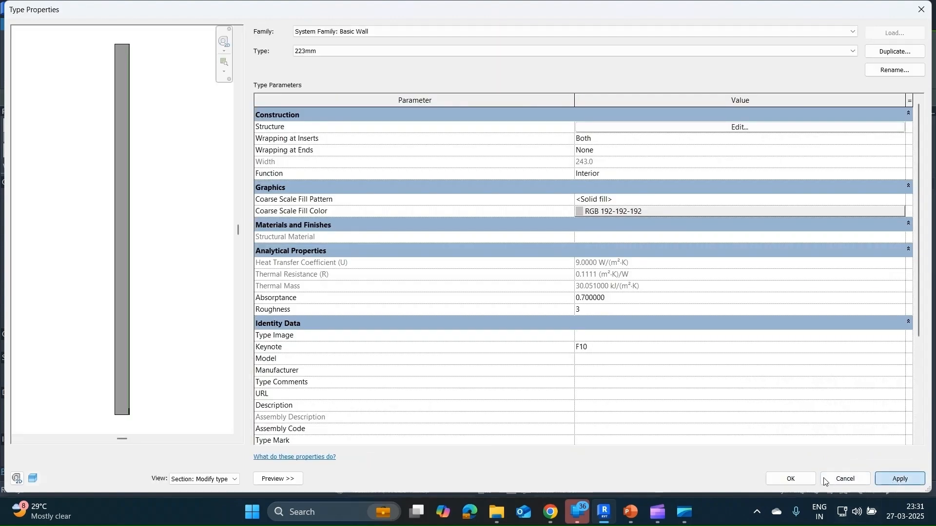
pyautogui.click(795, 479)
pyautogui.click(486, 323)
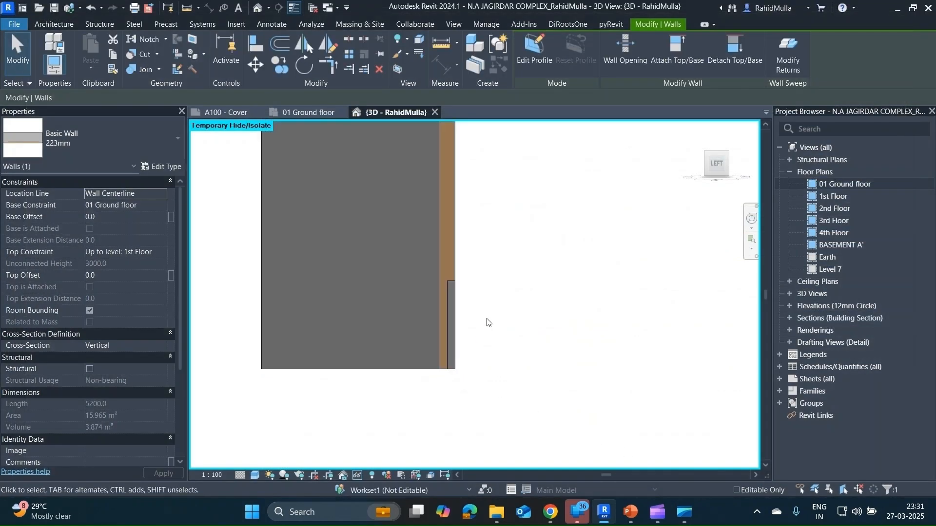
# Step: Inspect the recessed sweep on the wall in 3D and review the sweep settings of the 223mm wall type
pyautogui.keyDown('shift'); pyautogui.moveTo(486, 319); pyautogui.dragTo(462, 351, button='middle'); pyautogui.keyUp('shift')
pyautogui.scroll(2, 439, 351)
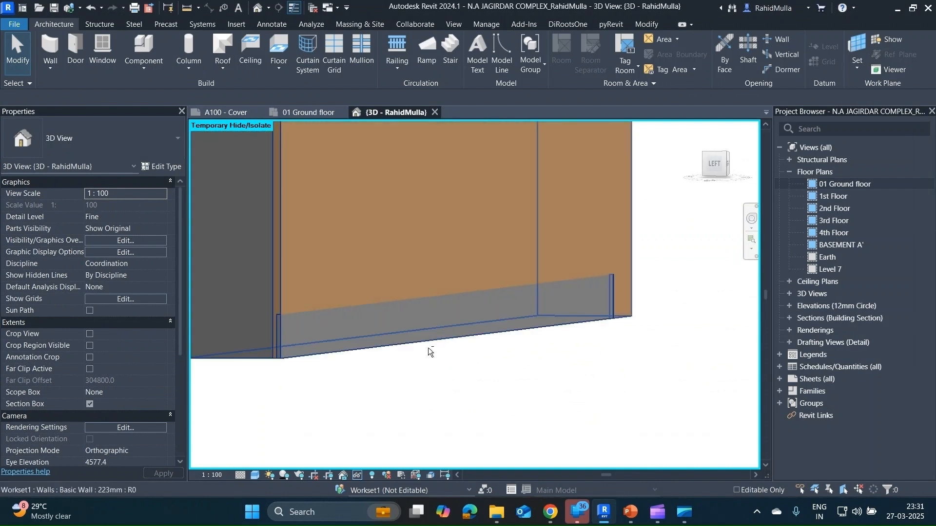
pyautogui.scroll(3, 285, 351)
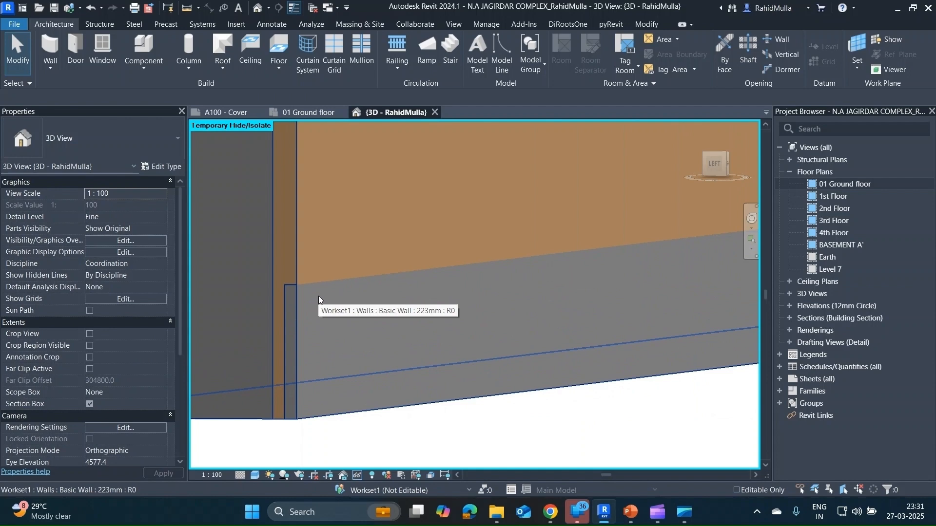
pyautogui.click(309, 296)
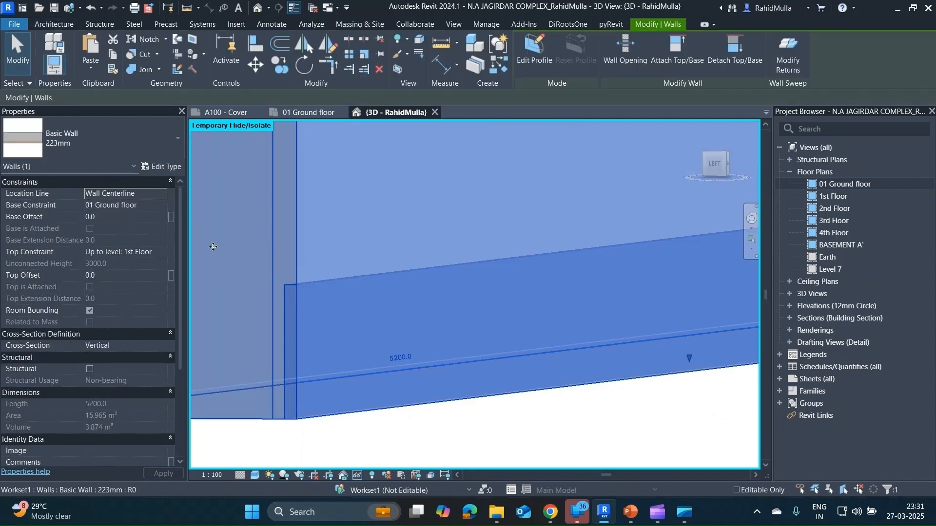
pyautogui.click(164, 167)
pyautogui.click(738, 128)
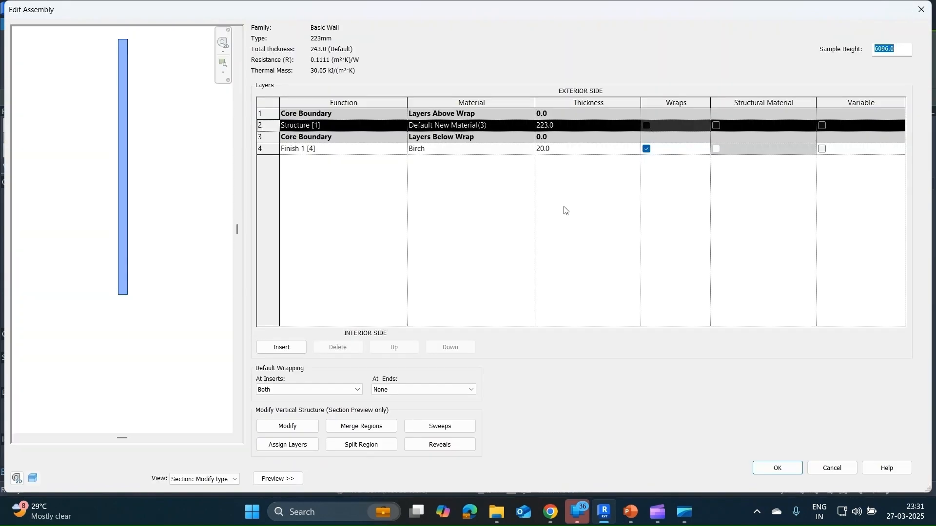
pyautogui.click(440, 426)
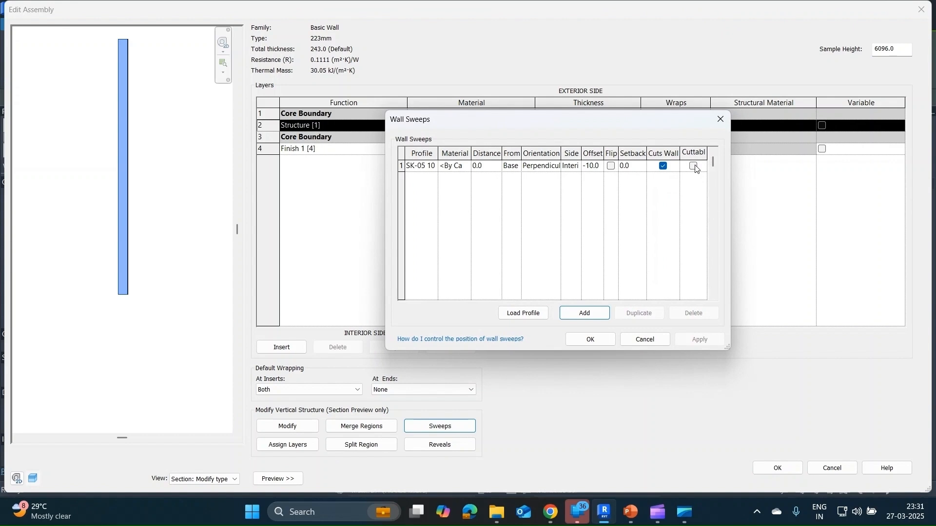
pyautogui.click(591, 340)
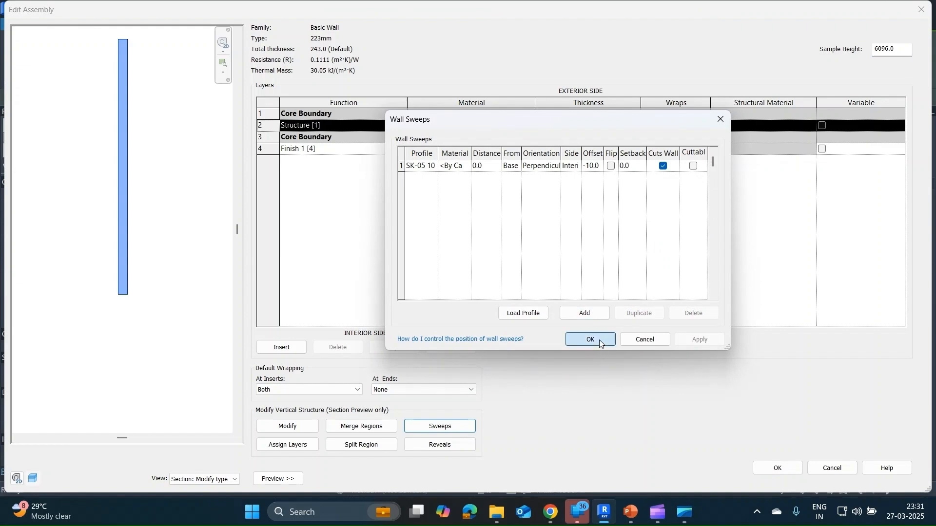
pyautogui.click(776, 468)
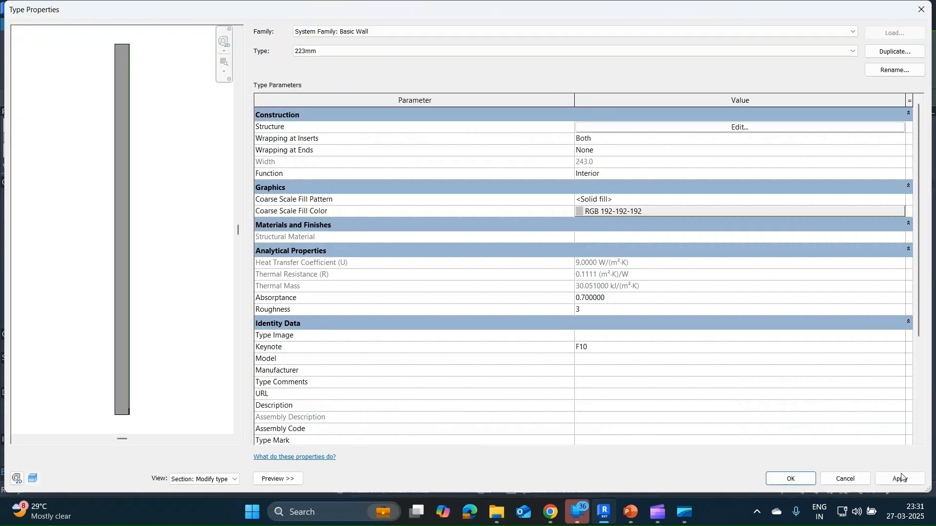
pyautogui.click(791, 478)
# Step: Stretch the end of the base sweep in the front view to meet the wall's end edge, and deselect the wall
pyautogui.scroll(-3, 639, 358)
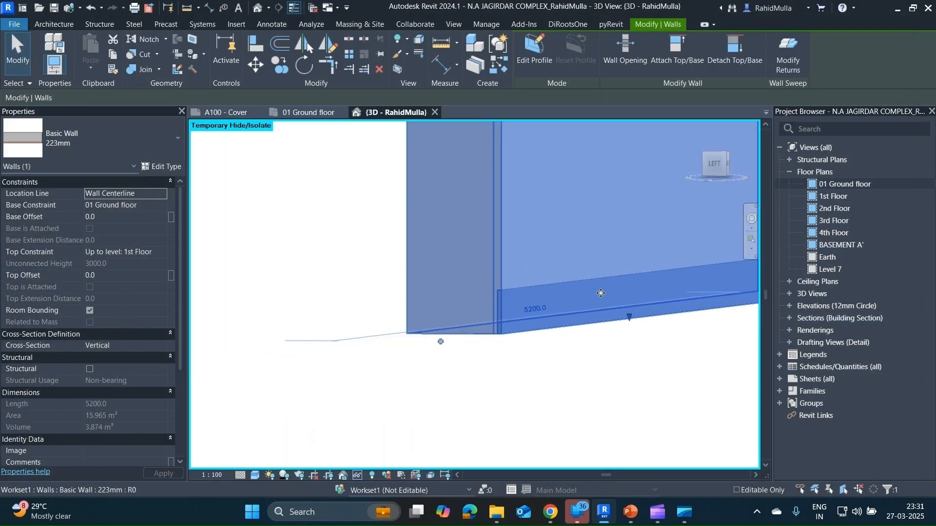
pyautogui.keyDown('shift'); pyautogui.moveTo(639, 358); pyautogui.dragTo(440, 335, button='middle'); pyautogui.keyUp('shift')
pyautogui.scroll(5, 486, 293)
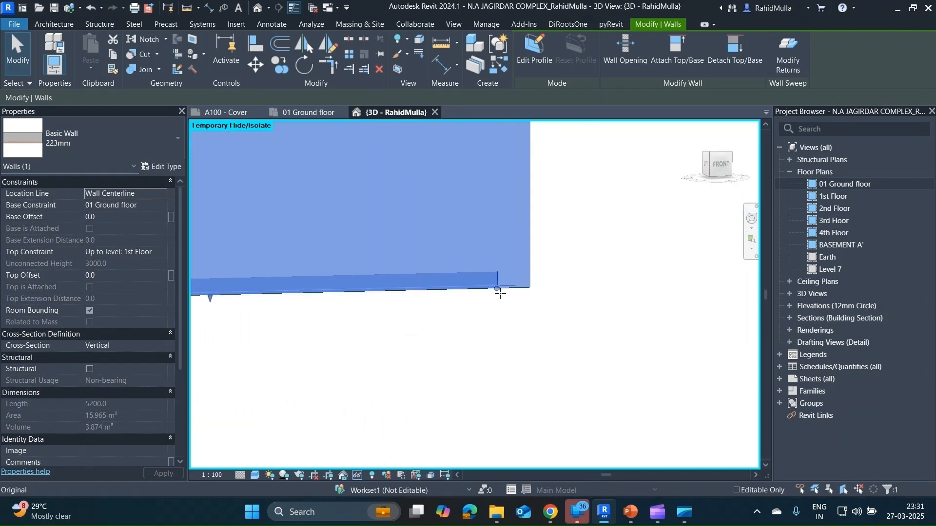
pyautogui.moveTo(497, 293); pyautogui.dragTo(520, 293)
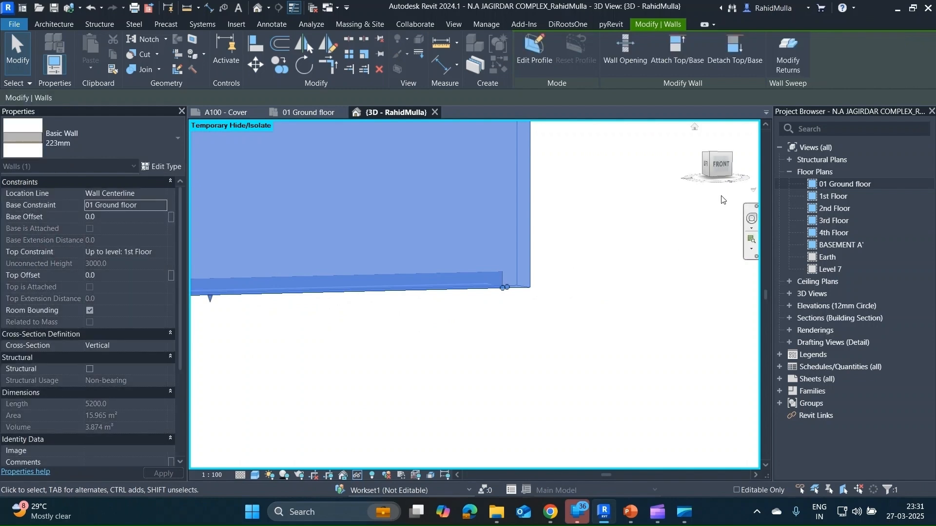
pyautogui.click(720, 165)
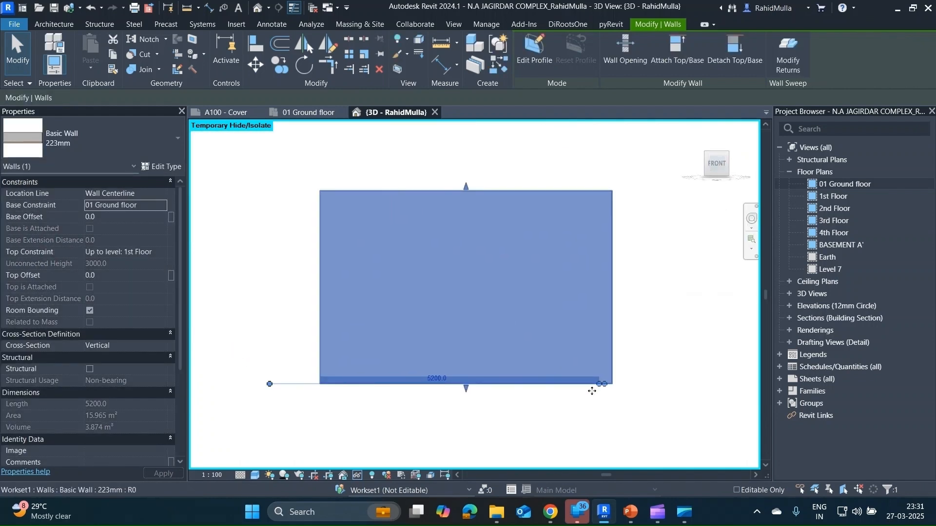
pyautogui.scroll(3, 536, 312)
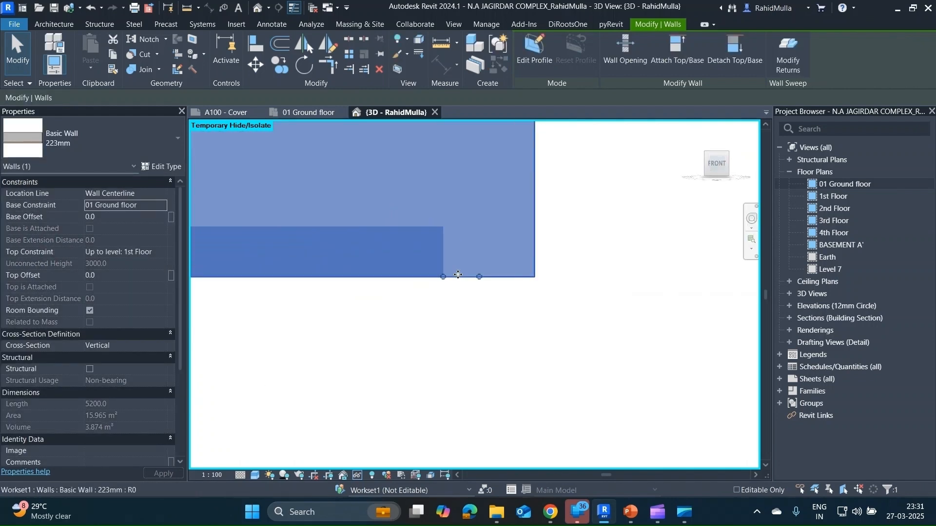
pyautogui.moveTo(445, 282); pyautogui.dragTo(533, 283)
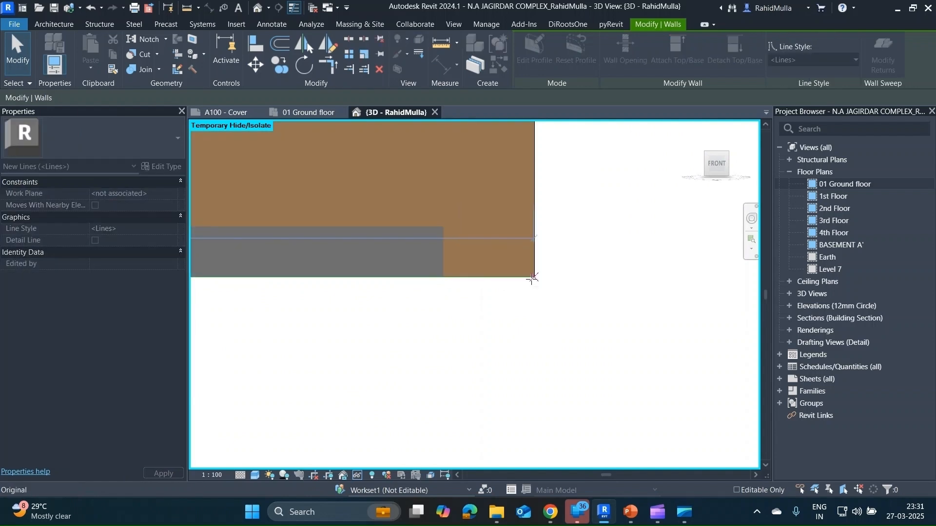
pyautogui.scroll(-6, 531, 281)
pyautogui.scroll(3, 359, 265)
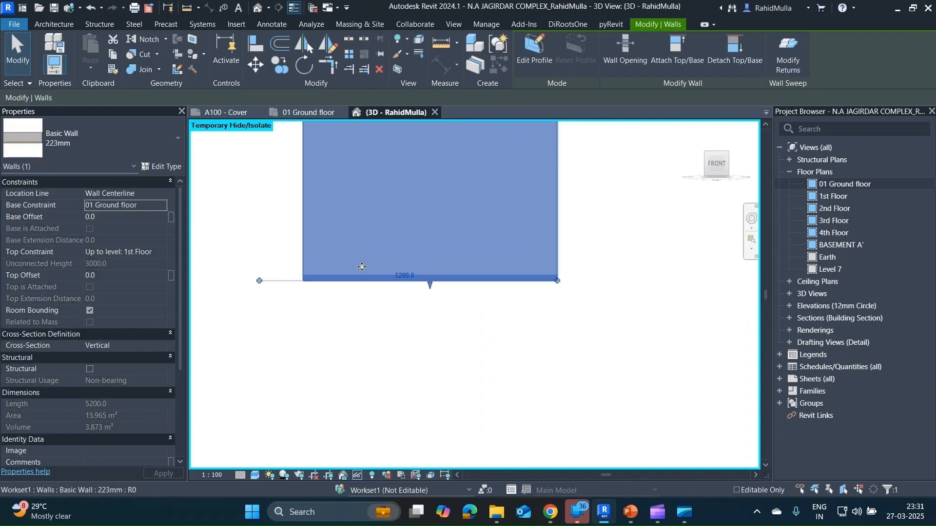
pyautogui.click(375, 304)
pyautogui.scroll(-2, 418, 263)
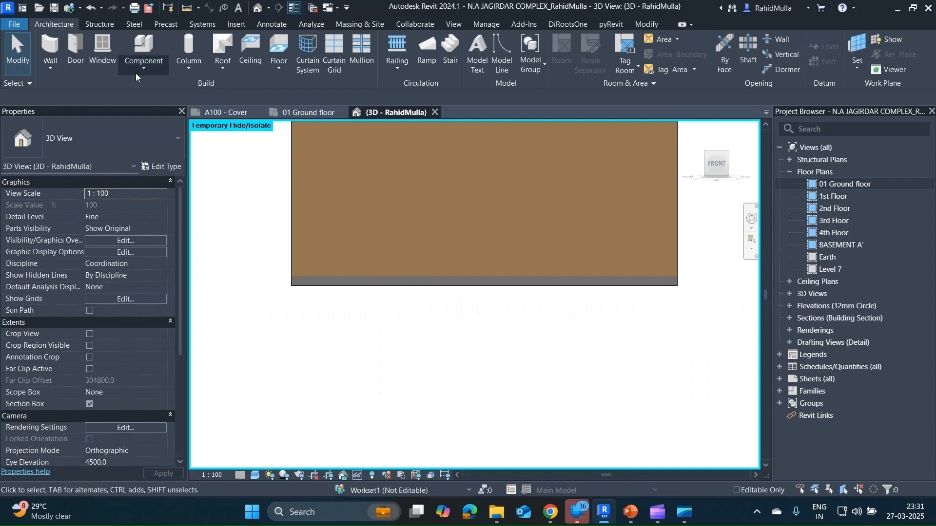
# Step: Place a 900 x 2100 mm Aluprof MB-86ST panel door in the wall and view where it meets the base sweep
pyautogui.click(74, 53)
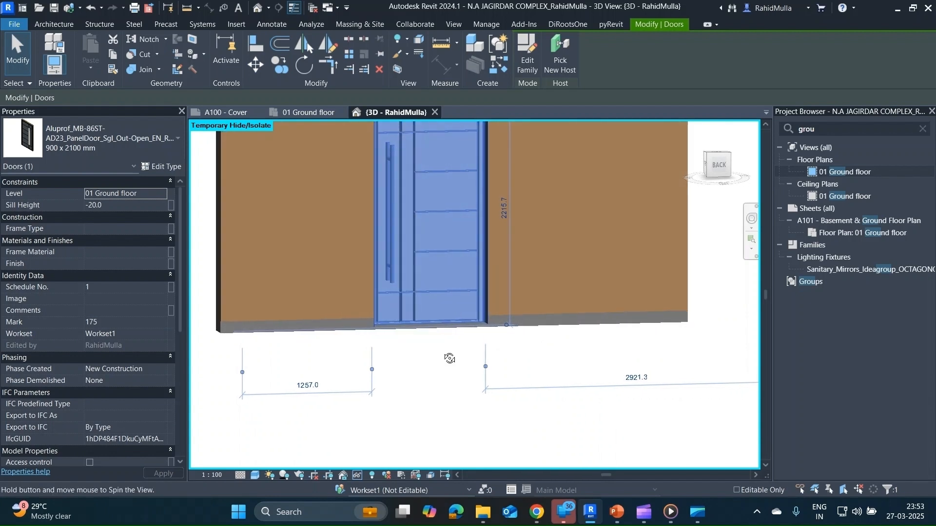
pyautogui.scroll(3, 497, 319)
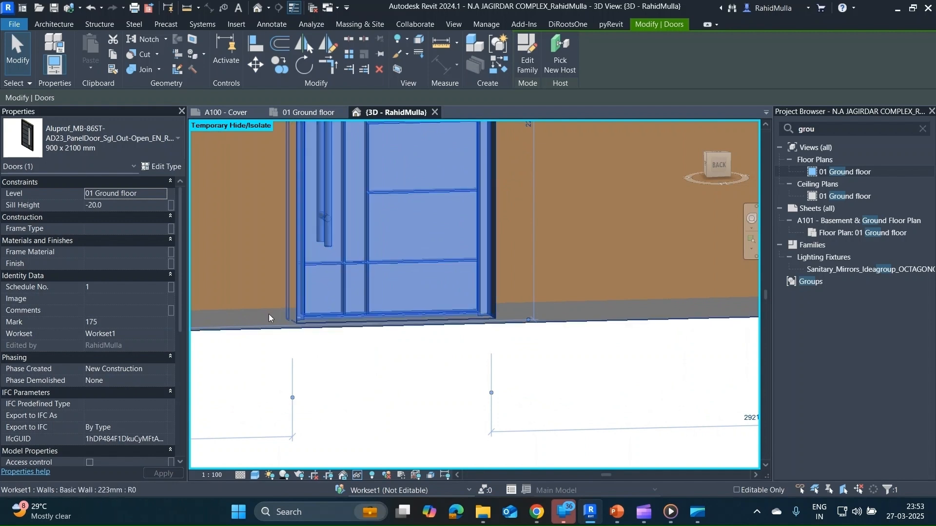
pyautogui.scroll(-5, 268, 314)
pyautogui.keyDown('shift'); pyautogui.moveTo(385, 344); pyautogui.dragTo(293, 303, button='middle'); pyautogui.keyUp('shift')
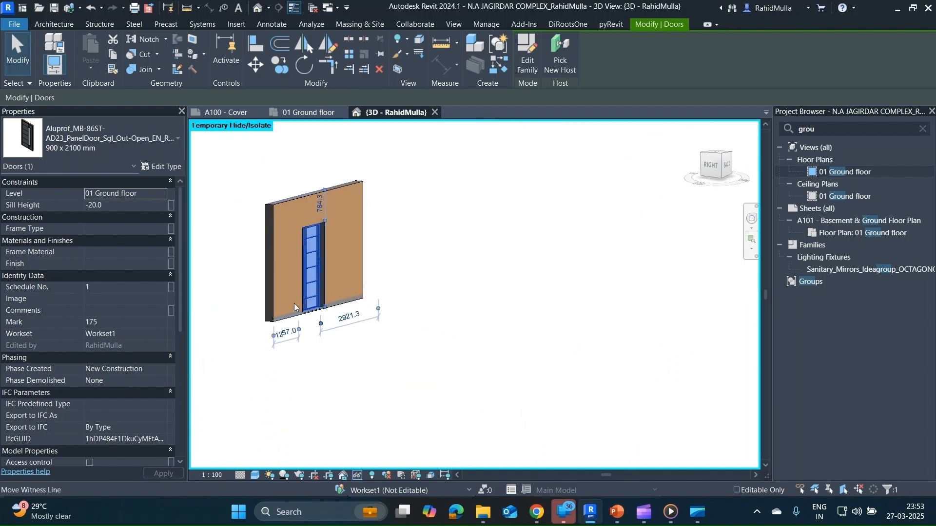
# Step: Delete the SK-05 wall sweep from the 223mm wall type's structure and accept the sweep changes
pyautogui.click(282, 281)
pyautogui.scroll(1, 282, 281)
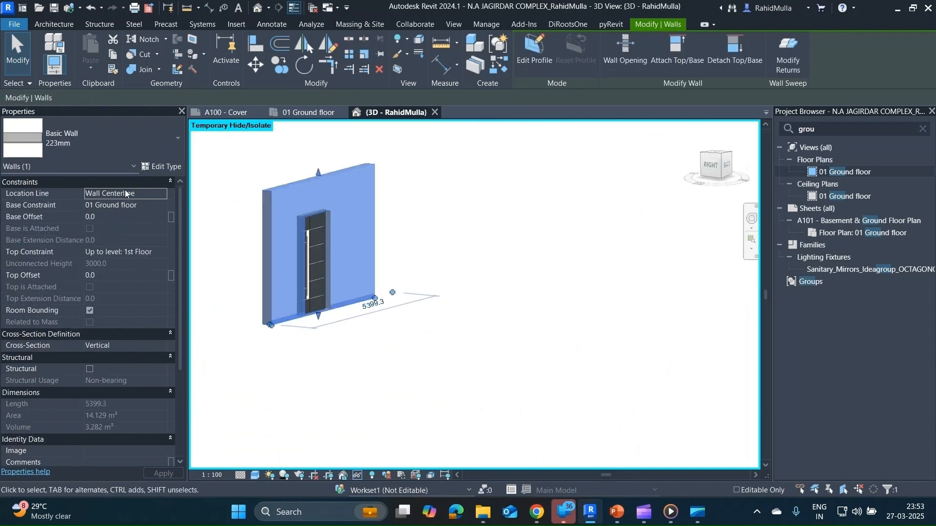
pyautogui.click(163, 166)
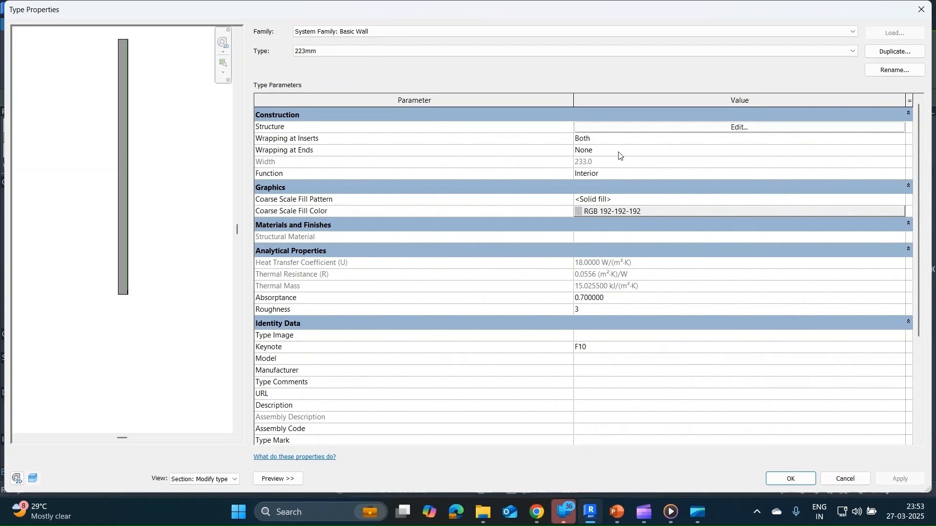
pyautogui.click(639, 132)
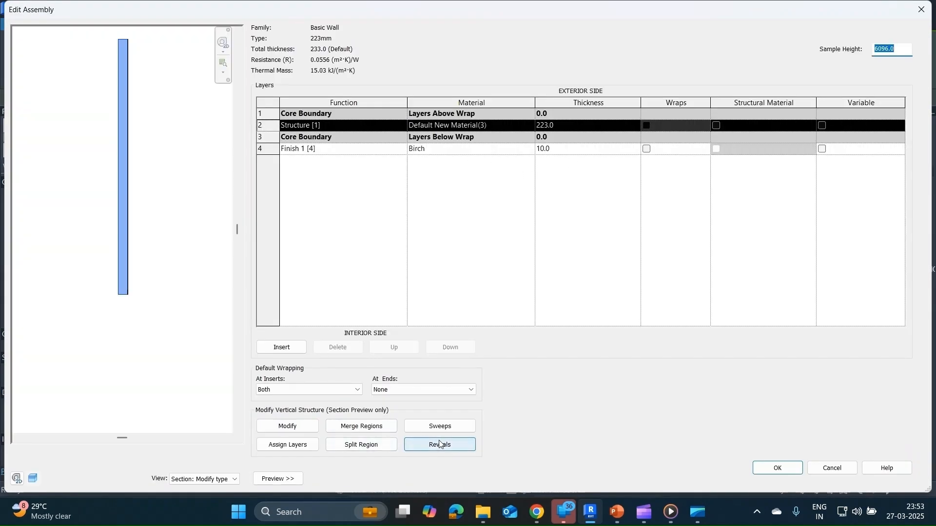
pyautogui.scroll(4, 131, 295)
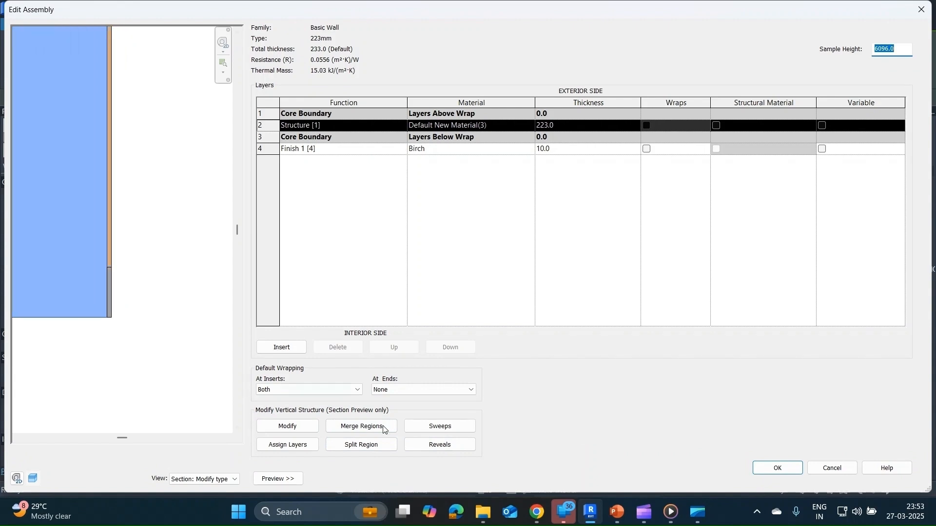
pyautogui.click(432, 425)
pyautogui.click(402, 166)
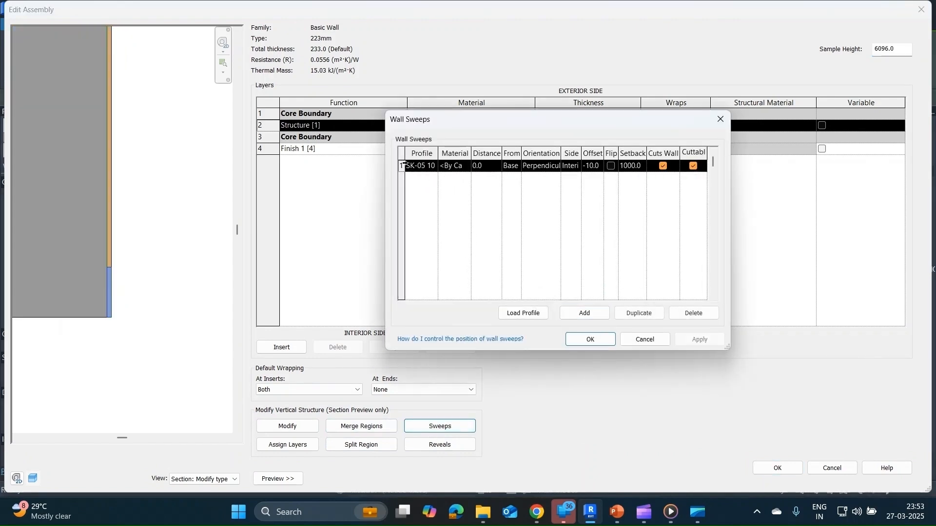
pyautogui.click(685, 313)
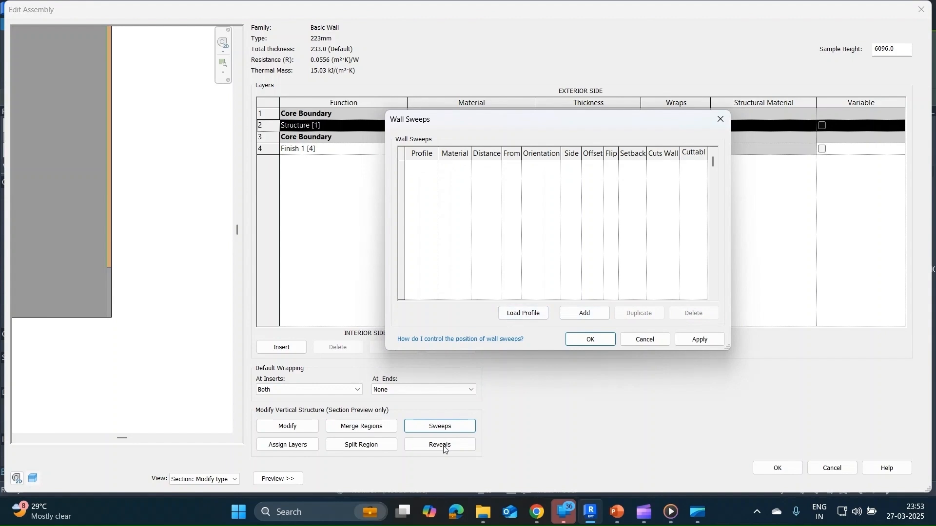
pyautogui.click(591, 339)
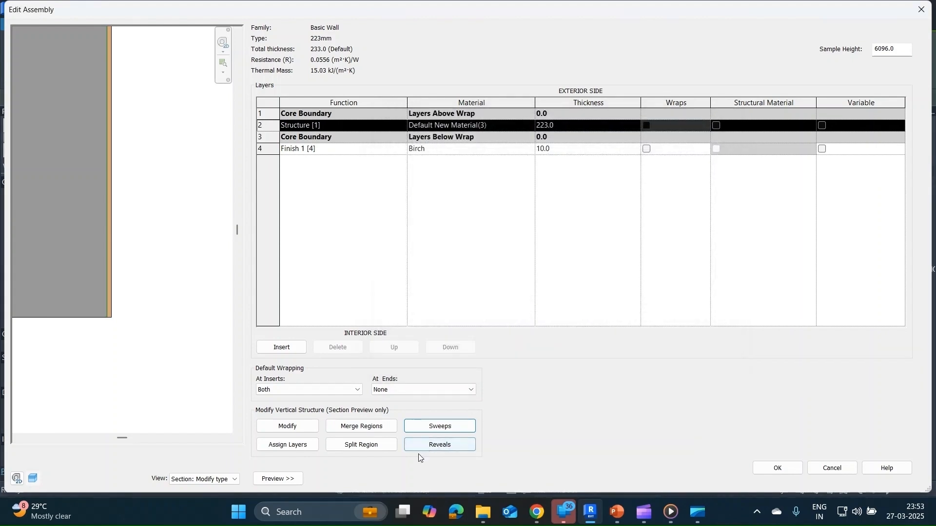
# Step: Add a reveal to the 223mm wall type using the SK-05 10mmX100mm profile with an offset of -30 mm, and apply it
pyautogui.click(433, 445)
pyautogui.click(440, 308)
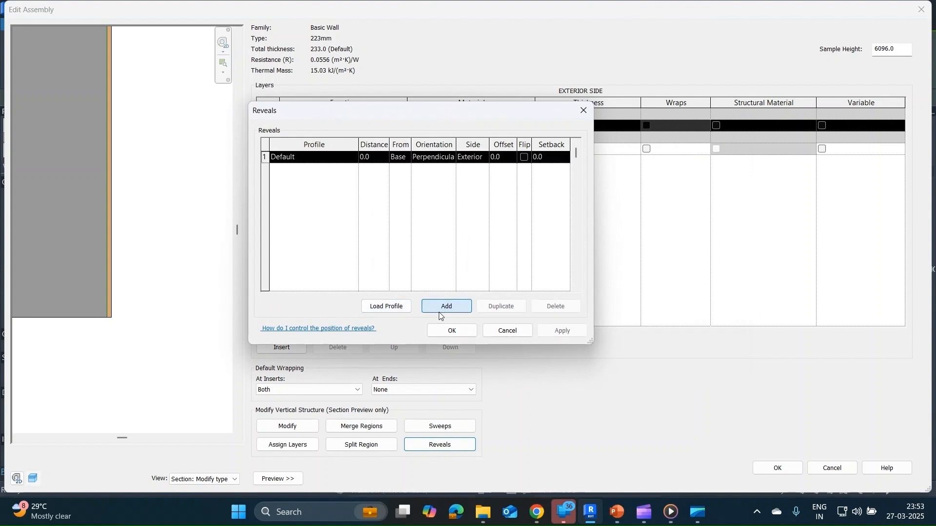
pyautogui.click(312, 157)
pyautogui.click(353, 157)
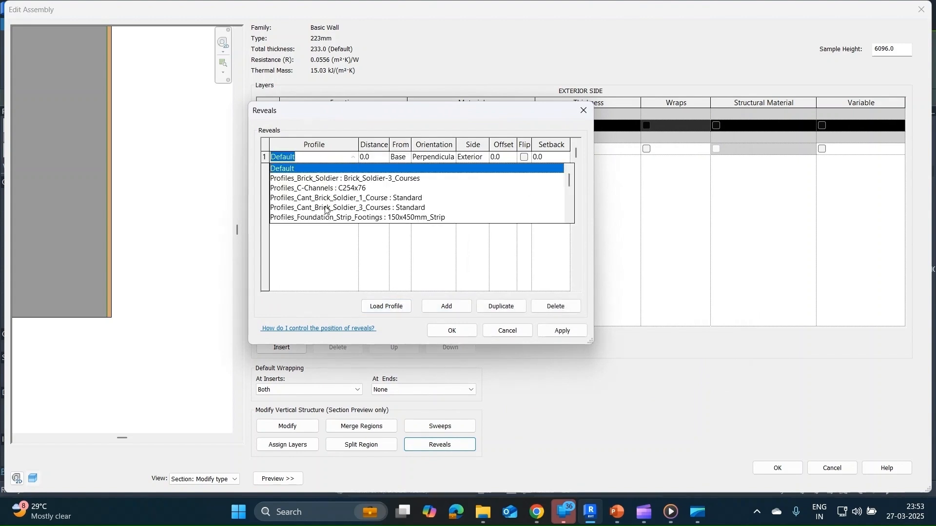
pyautogui.scroll(-5, 326, 215)
pyautogui.click(326, 218)
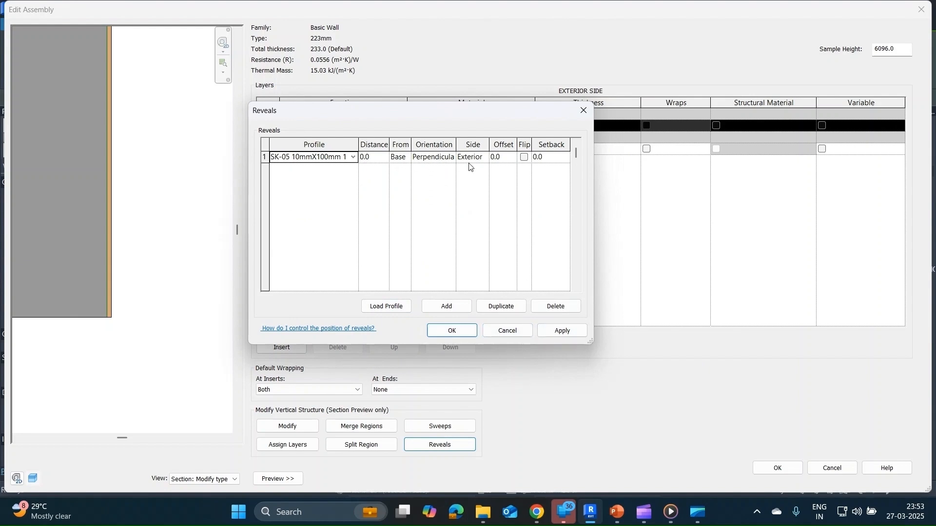
pyautogui.click(505, 157)
pyautogui.click(563, 331)
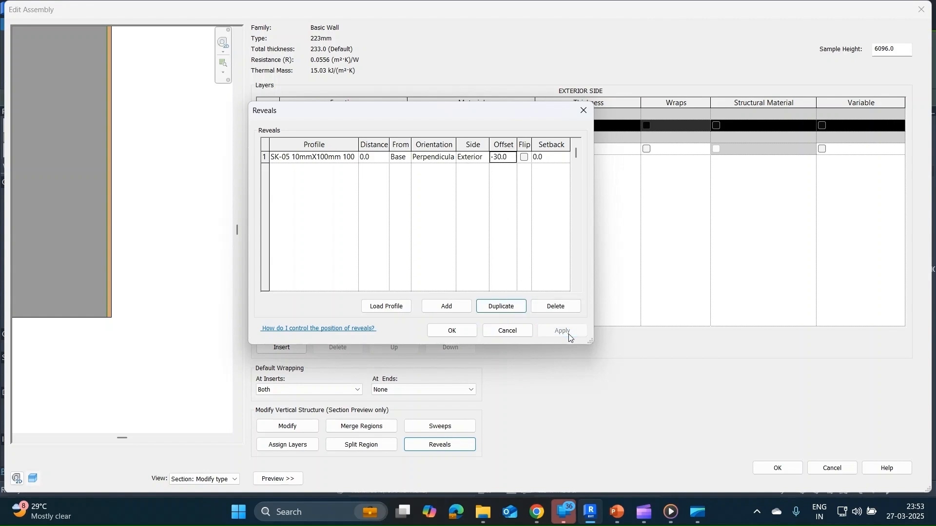
# Step: Set the reveal's side to Interior and apply the change
pyautogui.click(481, 161)
pyautogui.click(484, 158)
pyautogui.click(469, 179)
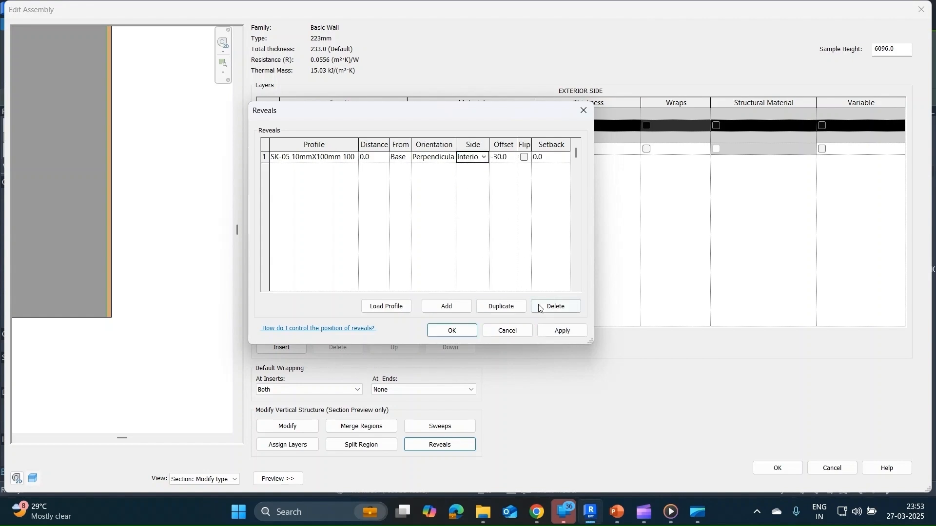
pyautogui.click(556, 333)
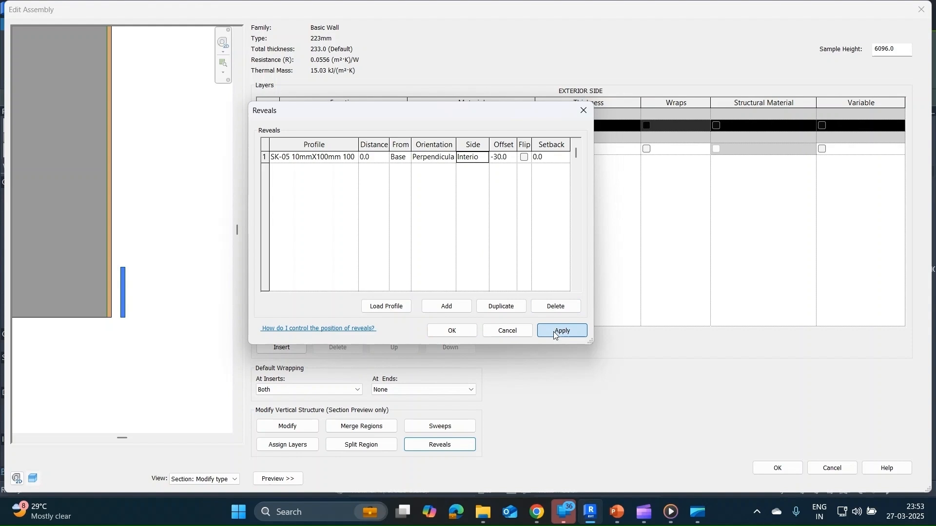
# Step: Try an offset of 30 mm for the interior reveal and apply it to the section preview
pyautogui.click(507, 159)
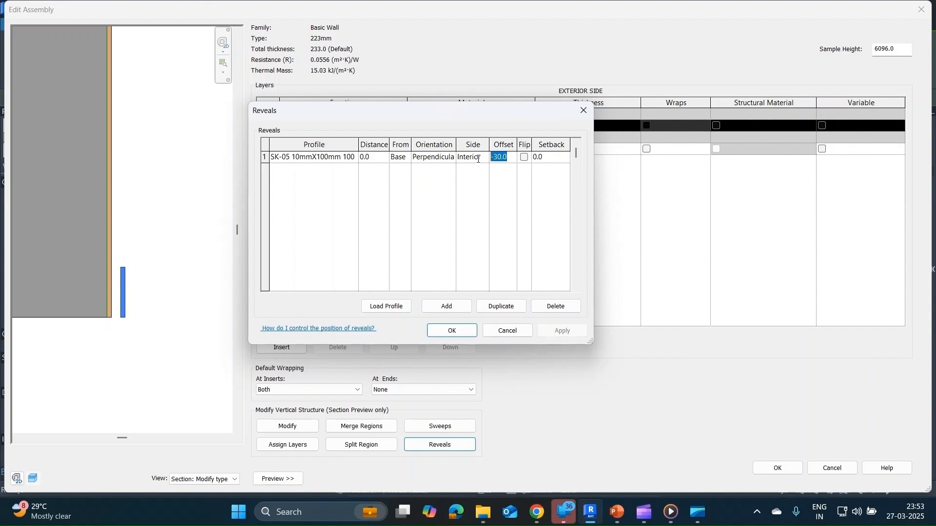
pyautogui.write('30')
pyautogui.click(556, 336)
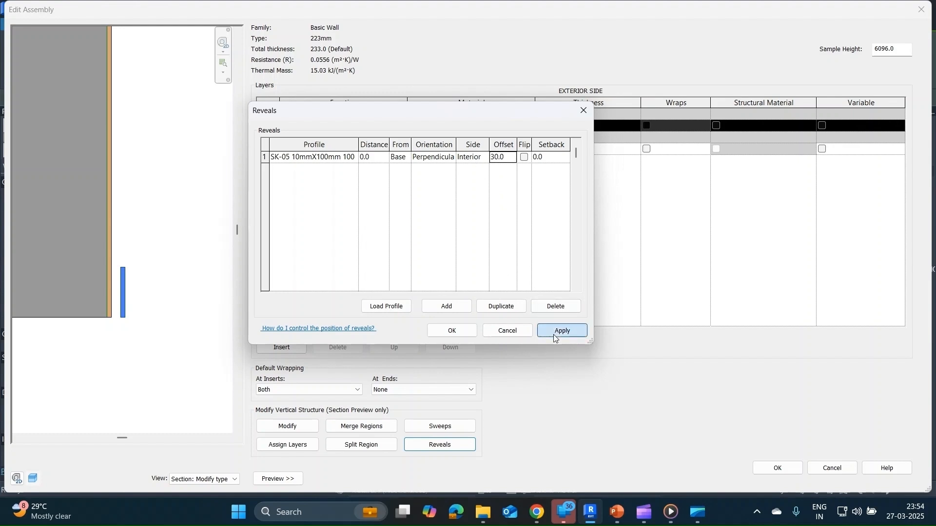
# Step: Set the reveal's offset to 0 and accept the reveal, the wall structure and the type properties
pyautogui.click(501, 158)
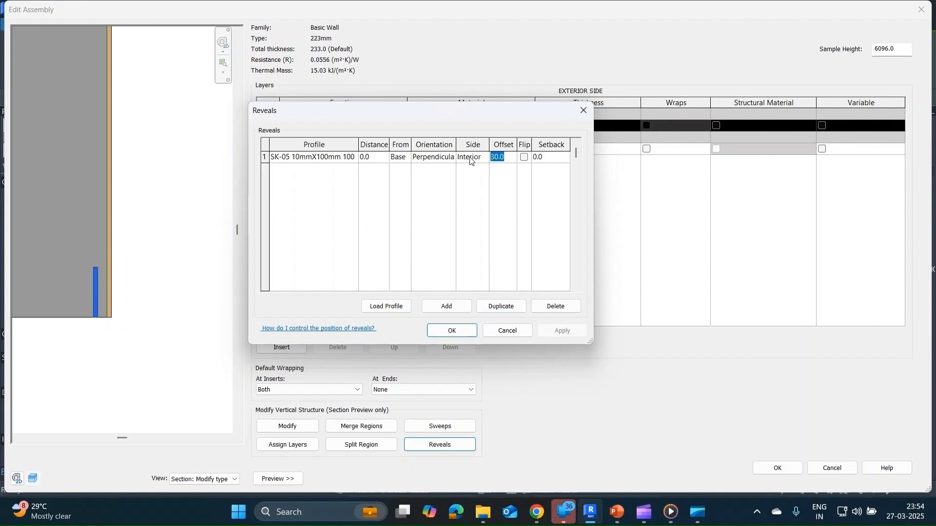
pyautogui.write('0')
pyautogui.click(558, 332)
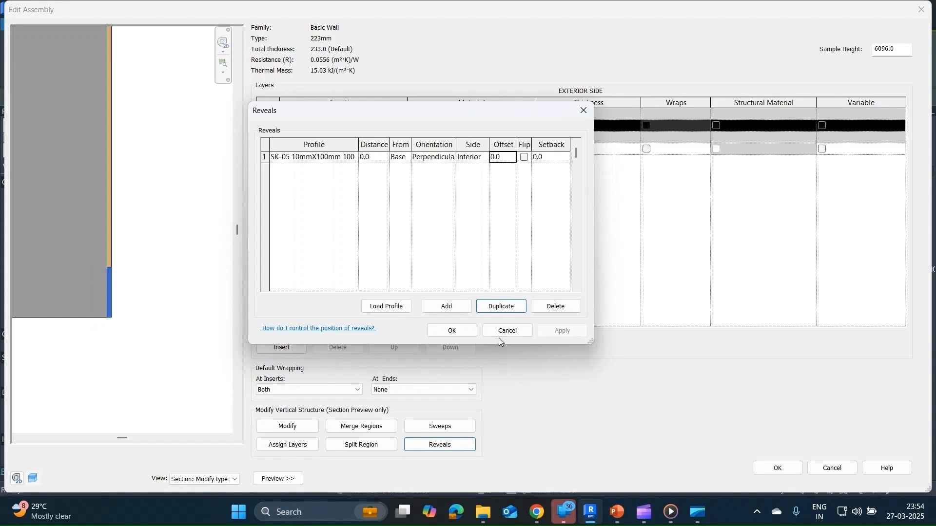
pyautogui.click(449, 331)
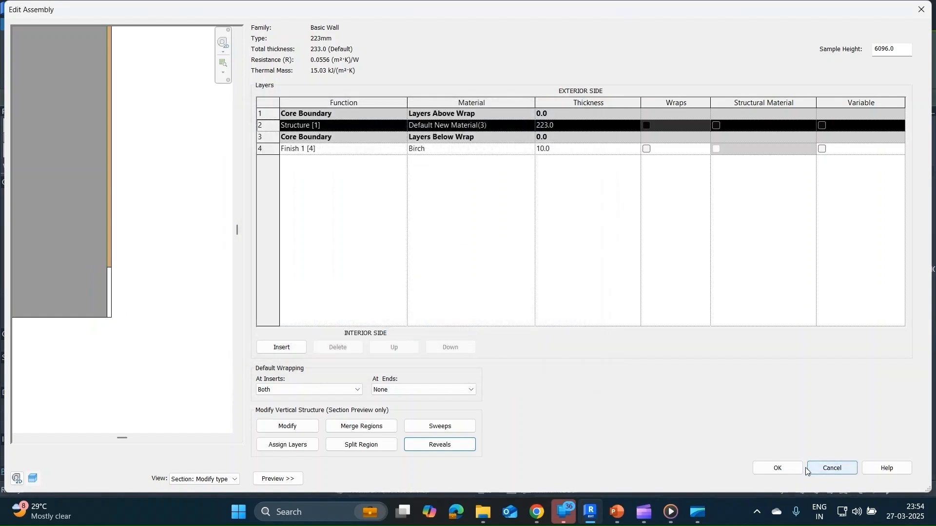
pyautogui.click(778, 468)
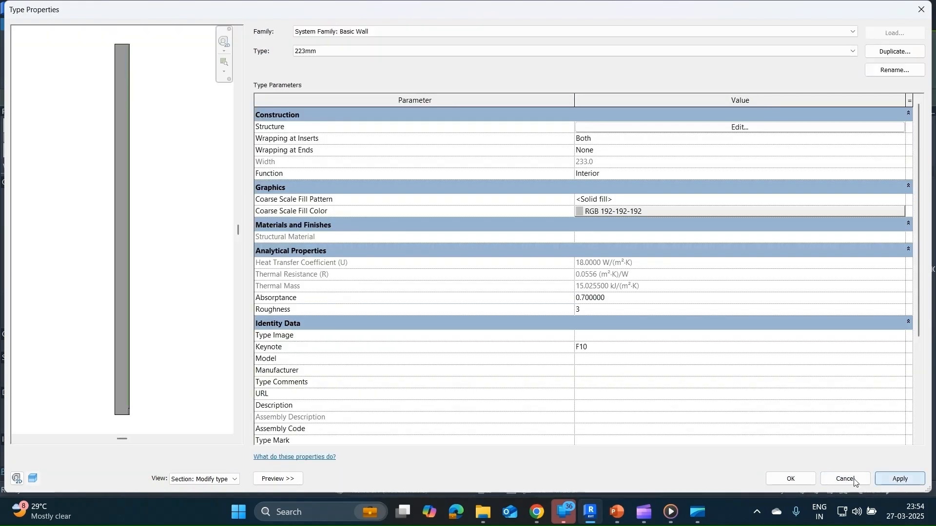
pyautogui.click(794, 477)
# Step: Examine the recess that the reveal cuts along the wall's base in 3D, at the wall end and around the door
pyautogui.click(286, 348)
pyautogui.scroll(10, 286, 348)
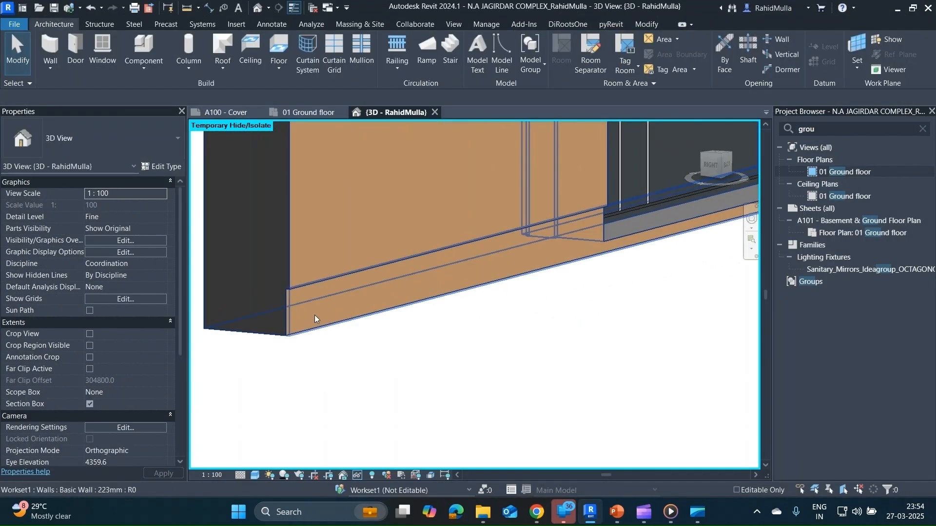
pyautogui.scroll(-3, 314, 315)
pyautogui.moveTo(434, 328); pyautogui.dragTo(375, 336, button='middle')
pyautogui.scroll(-2, 376, 336)
pyautogui.moveTo(448, 347); pyautogui.dragTo(414, 385, button='middle')
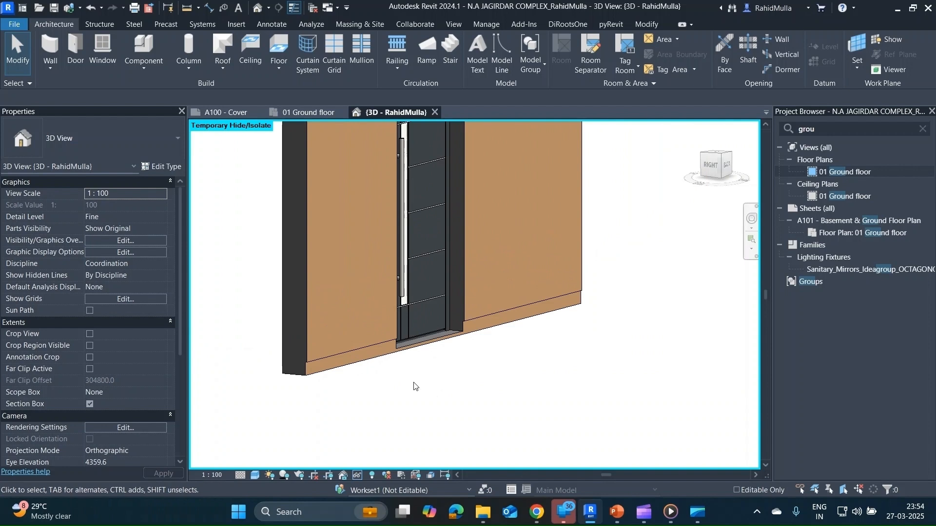
pyautogui.scroll(-3, 414, 386)
pyautogui.scroll(5, 368, 370)
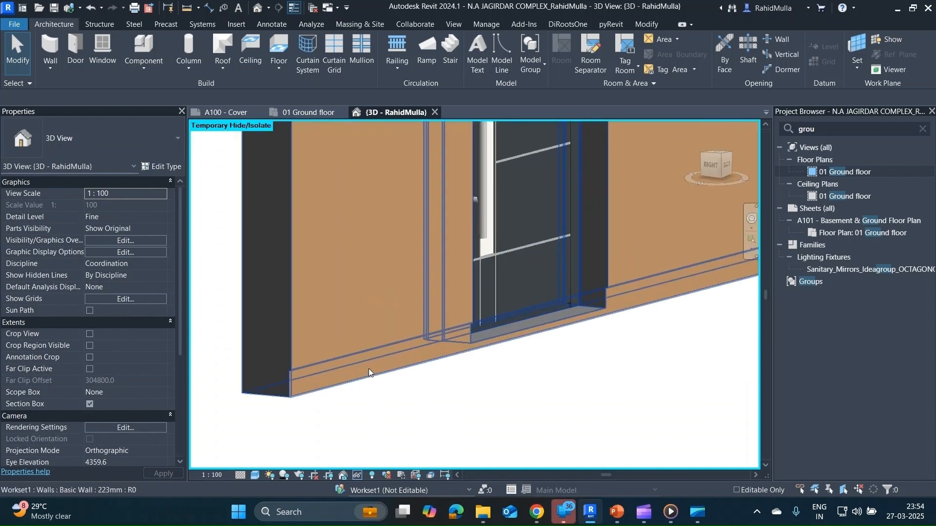
pyautogui.scroll(-2, 369, 369)
# Step: Delete the SK-05 reveal from the 223mm wall type's structure, accept the type changes and deselect the wall
pyautogui.click(367, 362)
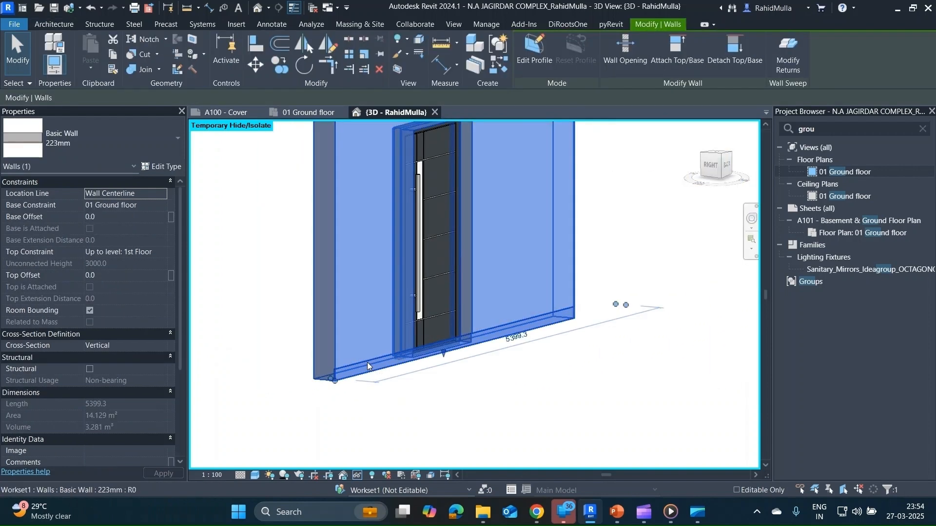
pyautogui.click(171, 171)
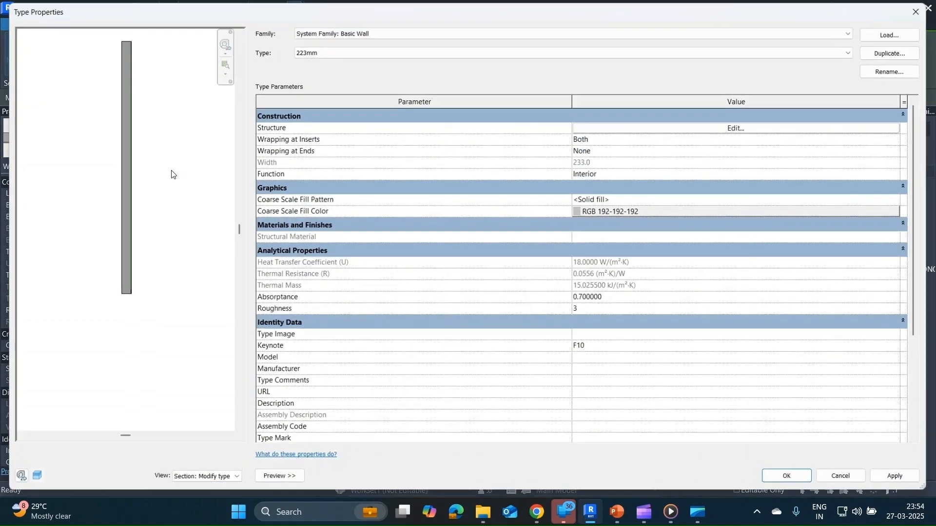
pyautogui.click(670, 127)
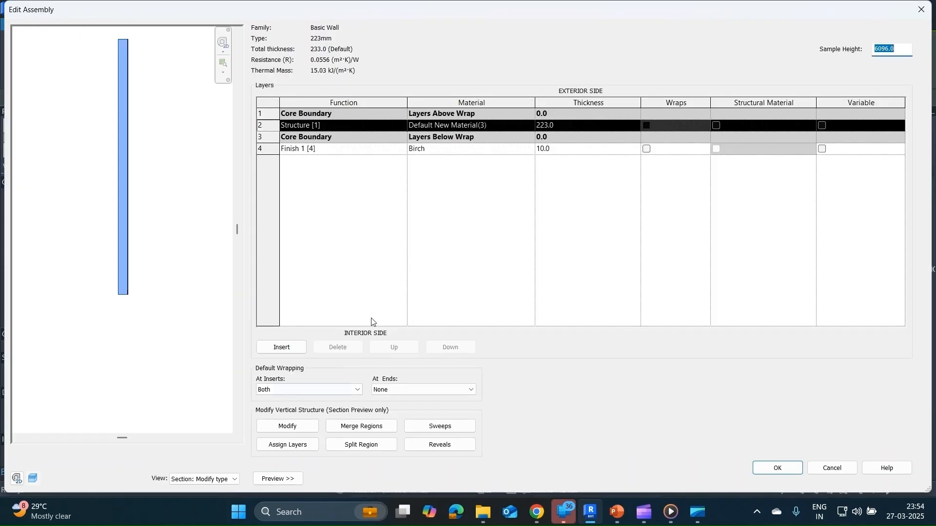
pyautogui.click(463, 450)
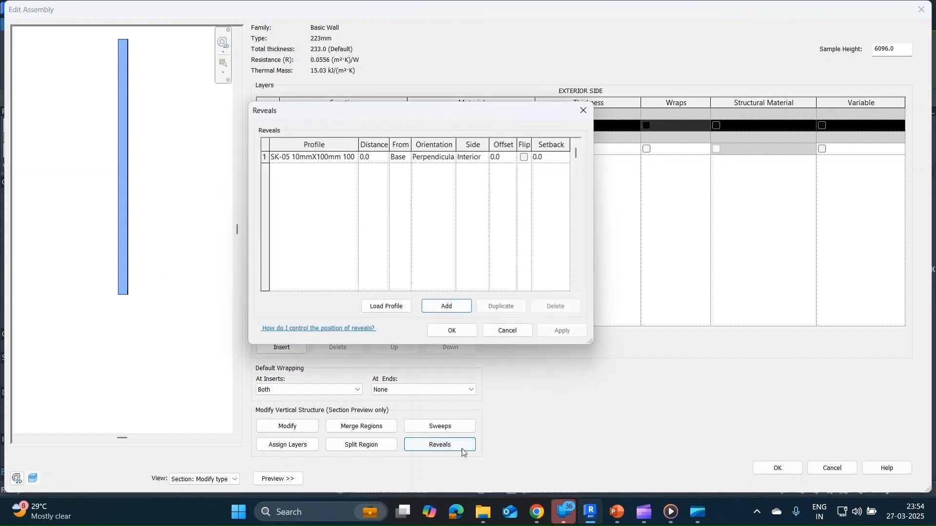
pyautogui.click(269, 156)
pyautogui.click(560, 307)
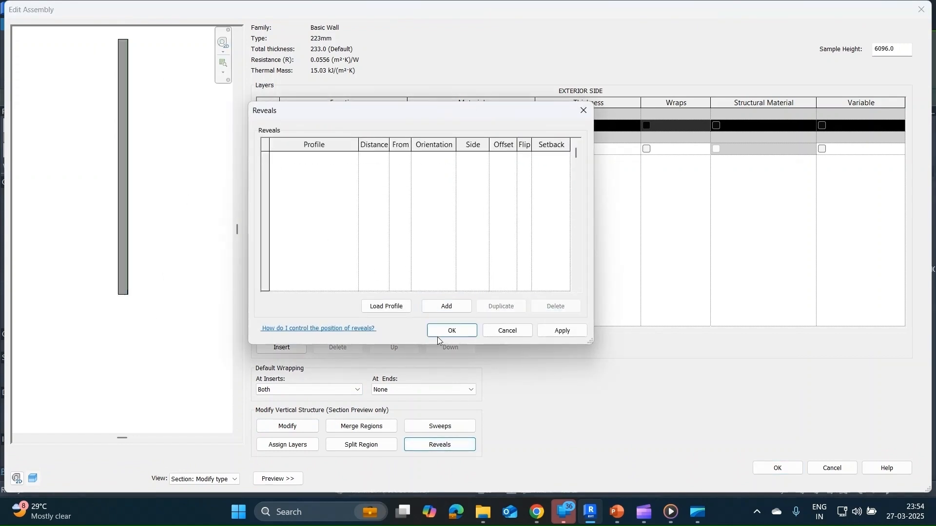
pyautogui.click(441, 334)
pyautogui.click(780, 468)
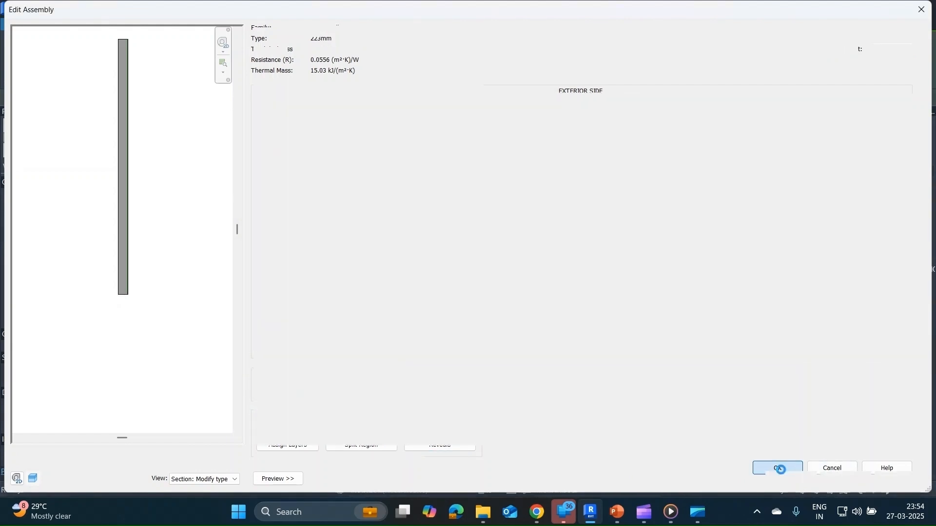
pyautogui.click(900, 479)
pyautogui.click(790, 479)
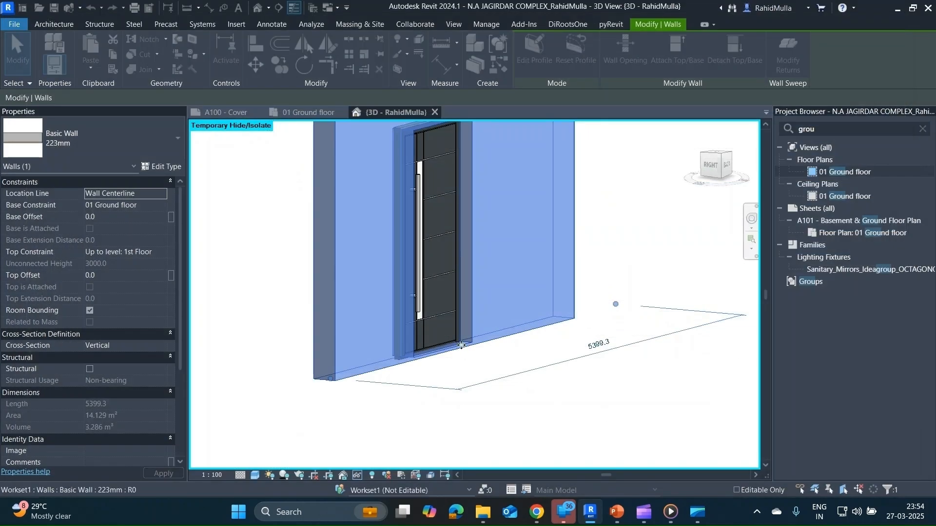
pyautogui.click(371, 396)
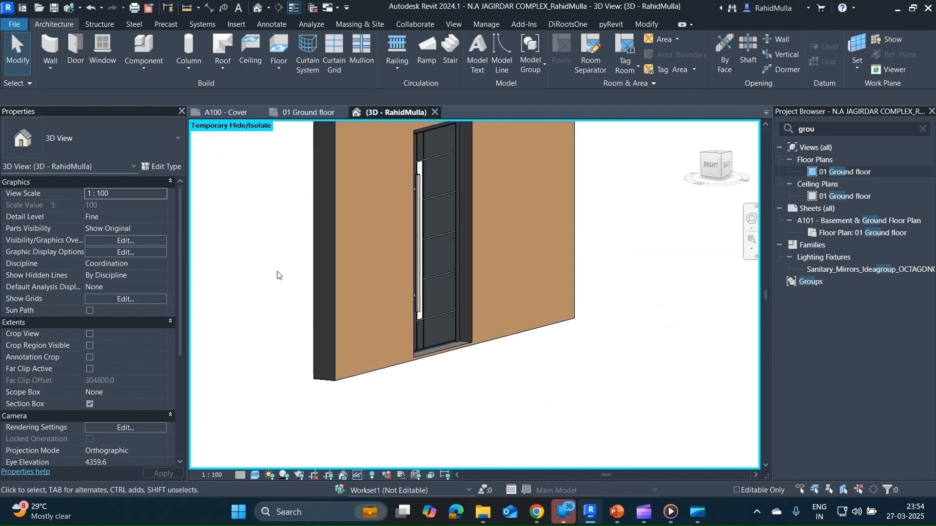
# Step: Place a horizontal Cornice wall sweep on the wall's Birch face, 400 mm above the 01 Ground floor level, and finish placement
pyautogui.click(56, 71)
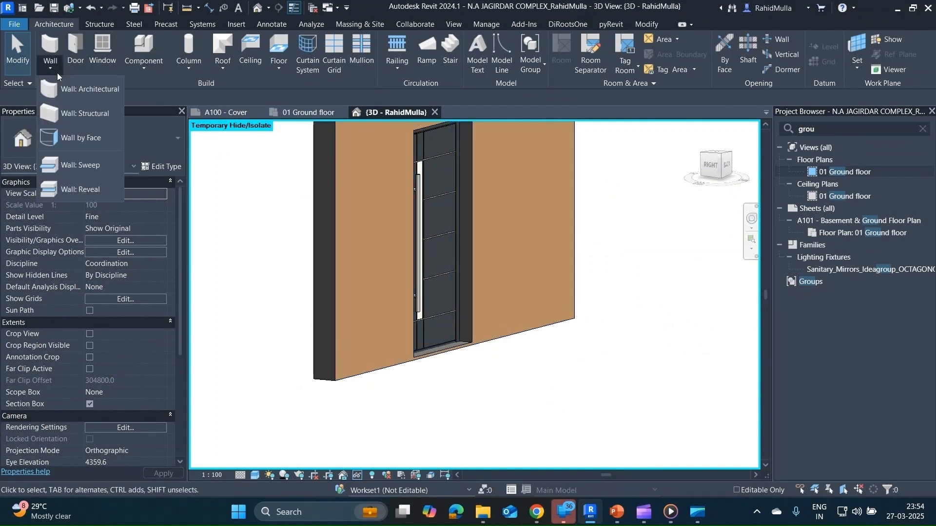
pyautogui.click(80, 164)
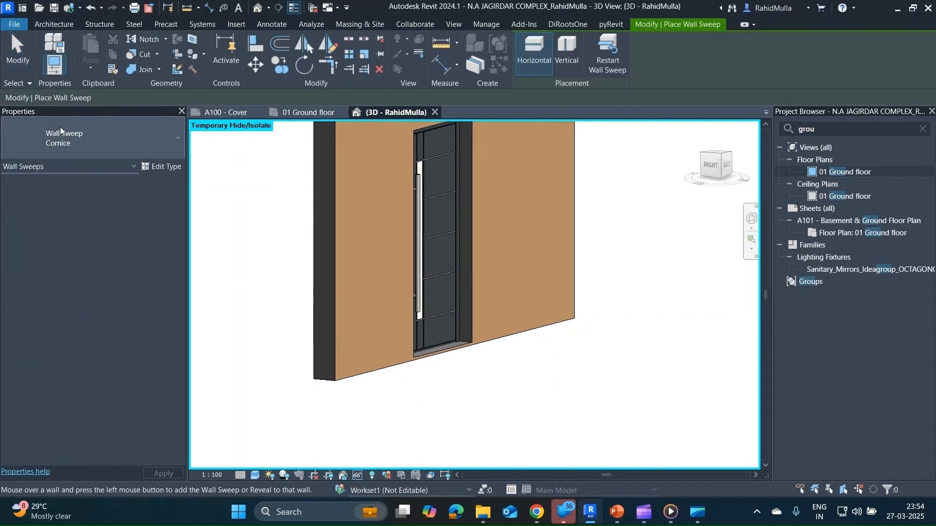
pyautogui.click(89, 154)
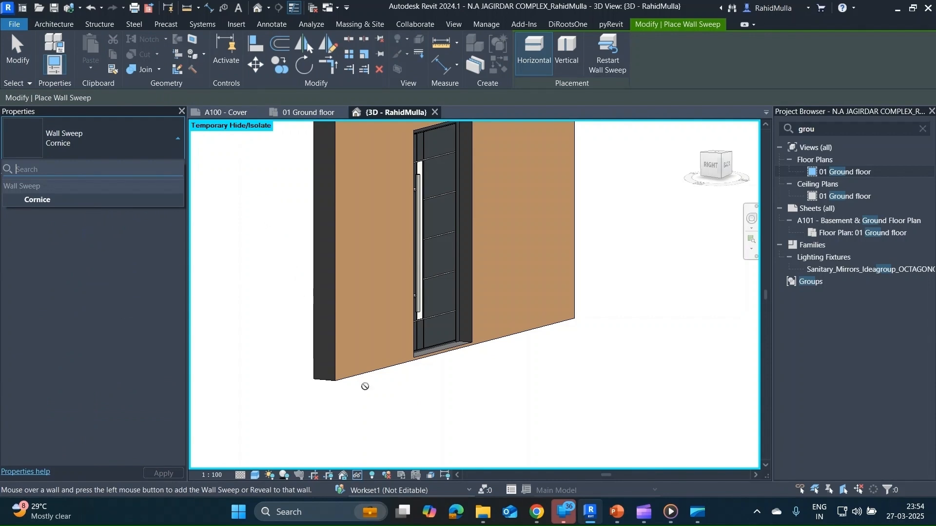
pyautogui.click(353, 339)
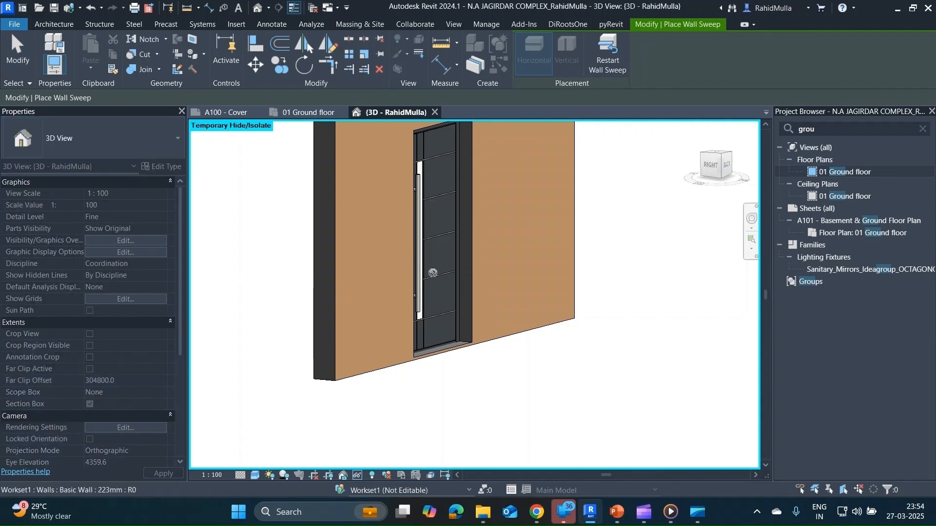
pyautogui.scroll(-3, 360, 319)
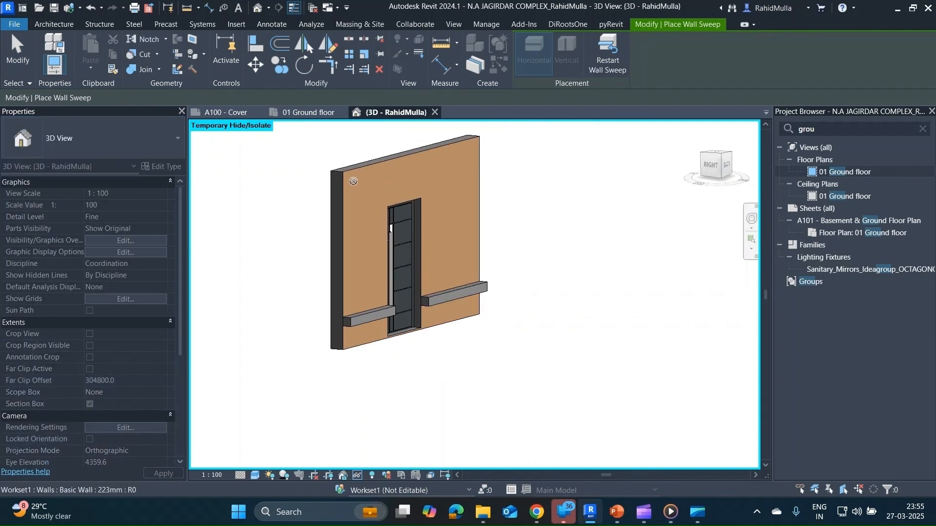
pyautogui.press('Escape')
# Step: Set the default setback of the Cornice wall sweep type to 200 mm, accept it and deselect the sweep
pyautogui.click(370, 309)
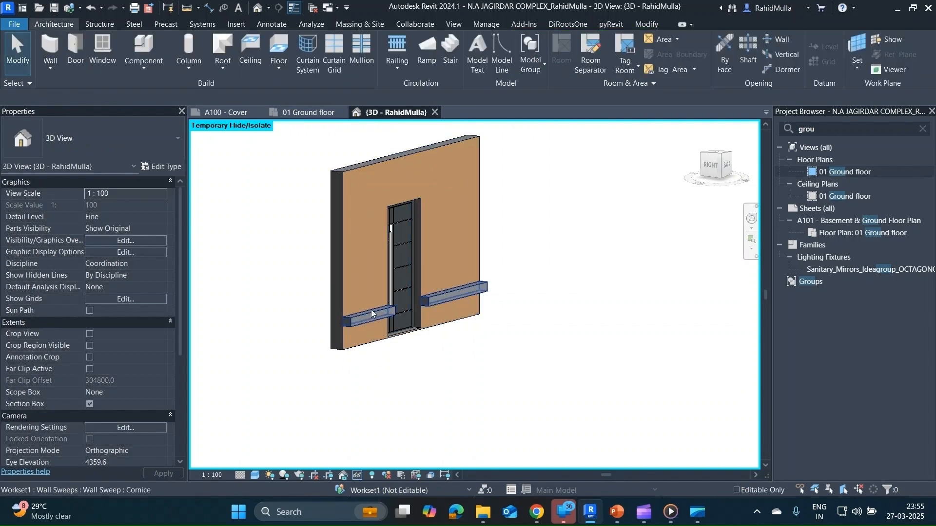
pyautogui.keyDown('shift'); pyautogui.moveTo(371, 309); pyautogui.dragTo(257, 314, button='middle'); pyautogui.keyUp('shift')
pyautogui.click(168, 169)
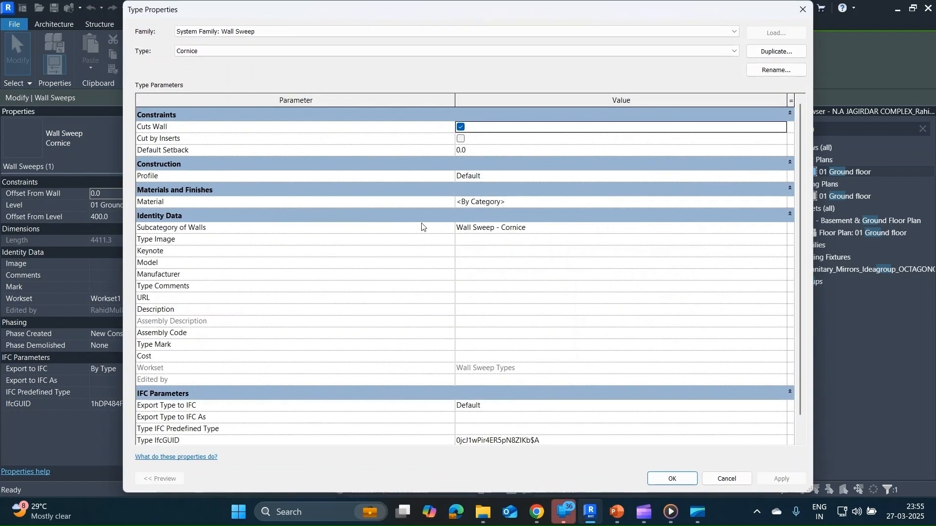
pyautogui.click(457, 152)
pyautogui.write('2')
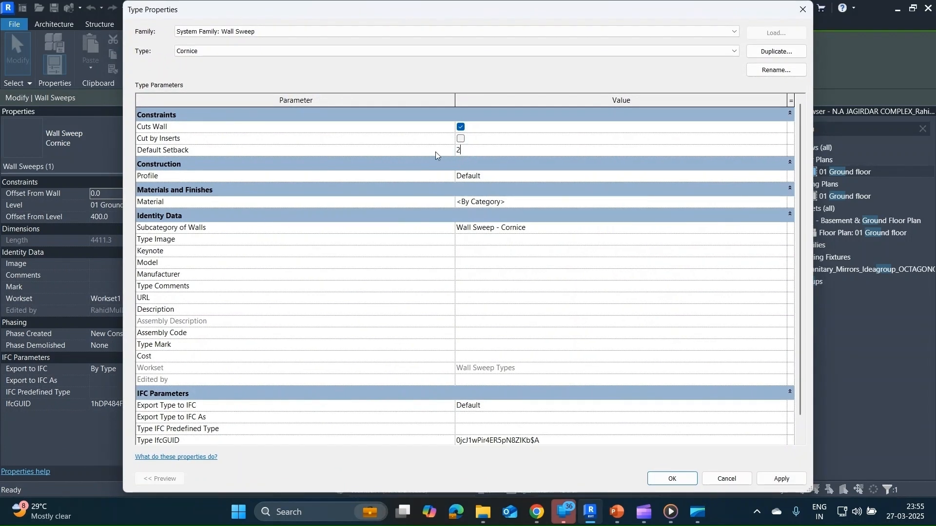
pyautogui.write('00')
pyautogui.click(781, 479)
pyautogui.click(672, 479)
pyautogui.click(436, 377)
# Step: Turn off Cut by Inserts for the Cornice wall sweep type, accept the change and deselect the sweep
pyautogui.keyDown('shift'); pyautogui.moveTo(436, 377); pyautogui.dragTo(324, 310, button='middle'); pyautogui.keyUp('shift')
pyautogui.click(324, 311)
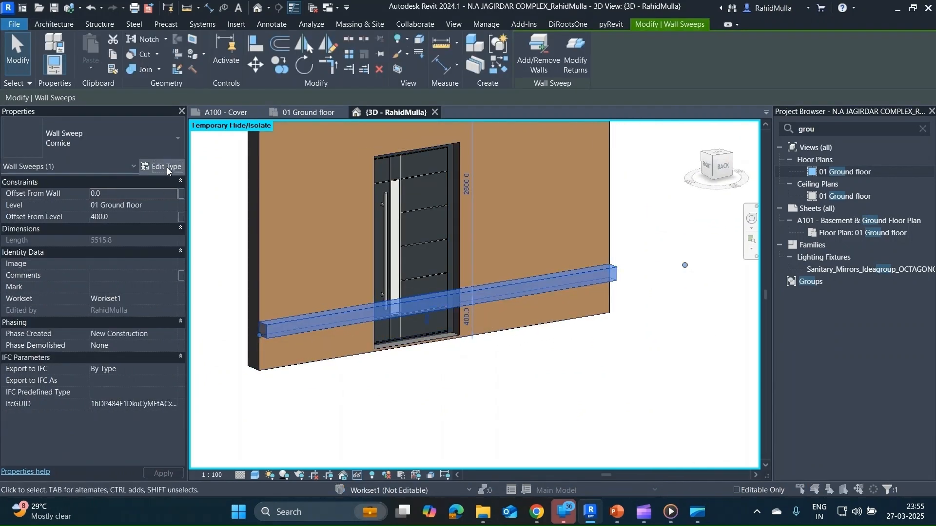
pyautogui.click(166, 168)
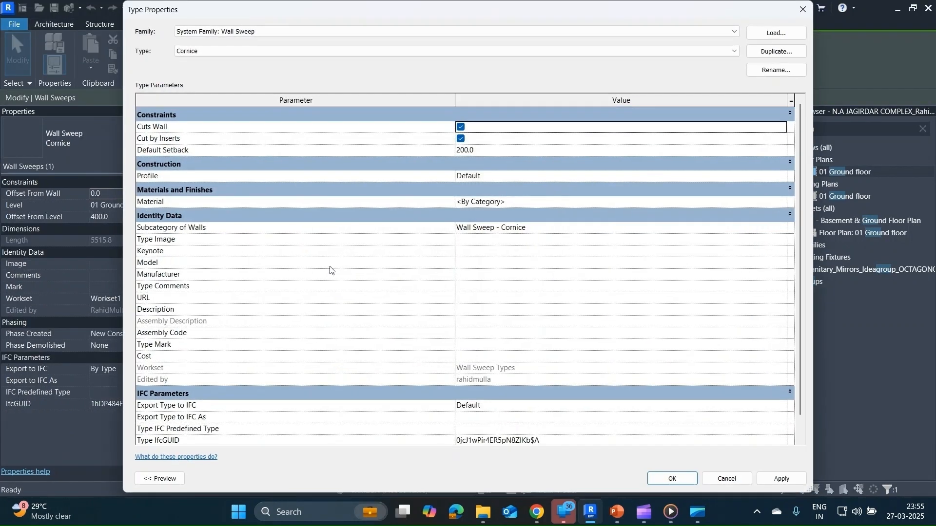
pyautogui.click(463, 140)
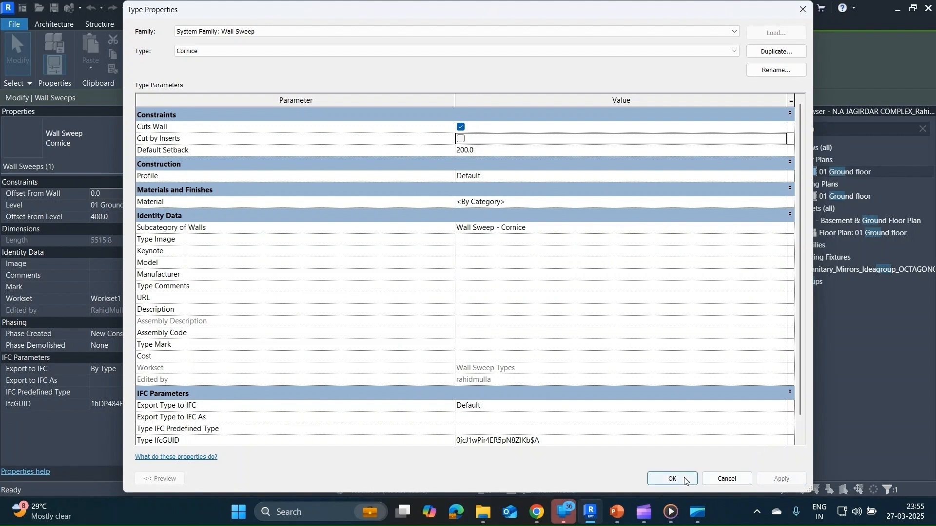
pyautogui.click(671, 479)
pyautogui.click(587, 382)
# Step: Place a horizontal wall reveal across the wall's Birch face just above the door and finish placement
pyautogui.keyDown('shift'); pyautogui.moveTo(587, 382); pyautogui.dragTo(402, 311, button='middle'); pyautogui.keyUp('shift')
pyautogui.click(52, 64)
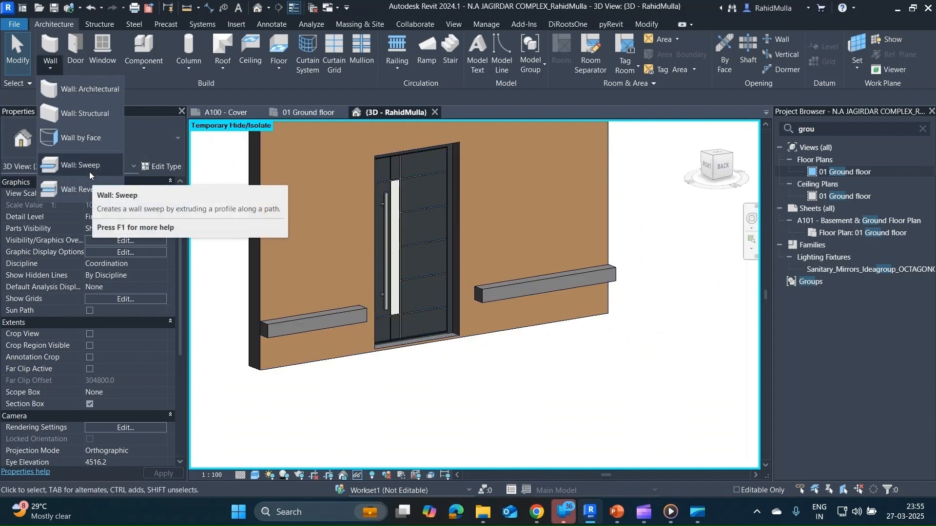
pyautogui.click(85, 186)
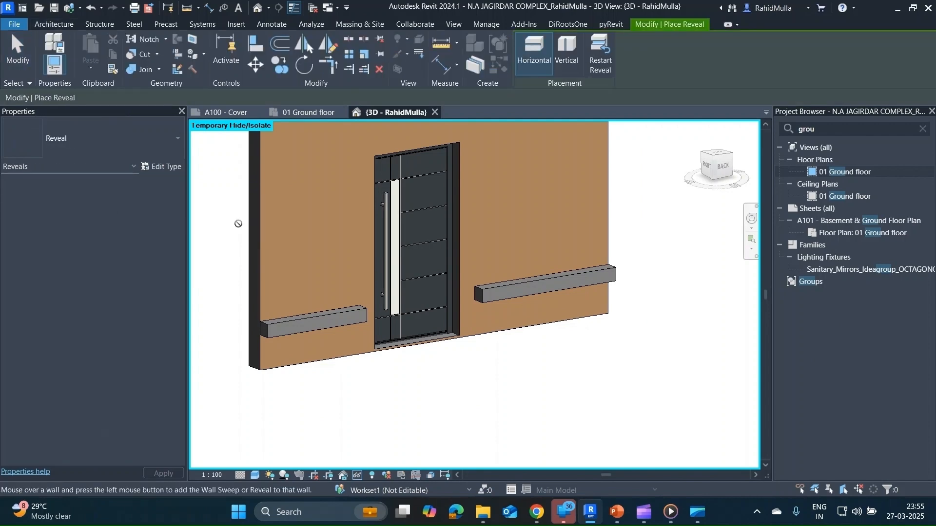
pyautogui.moveTo(300, 162); pyautogui.dragTo(297, 266, button='middle')
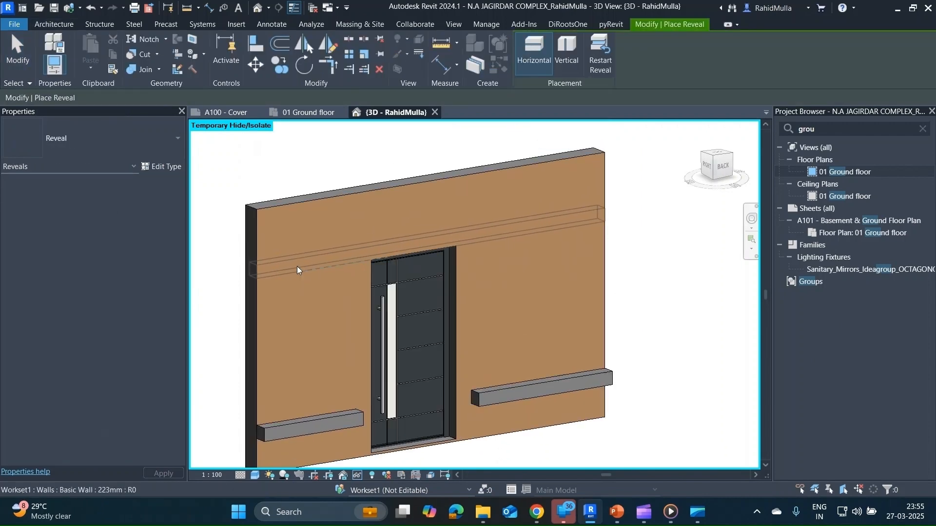
pyautogui.click(298, 257)
pyautogui.press('Escape')
pyautogui.press('Escape')
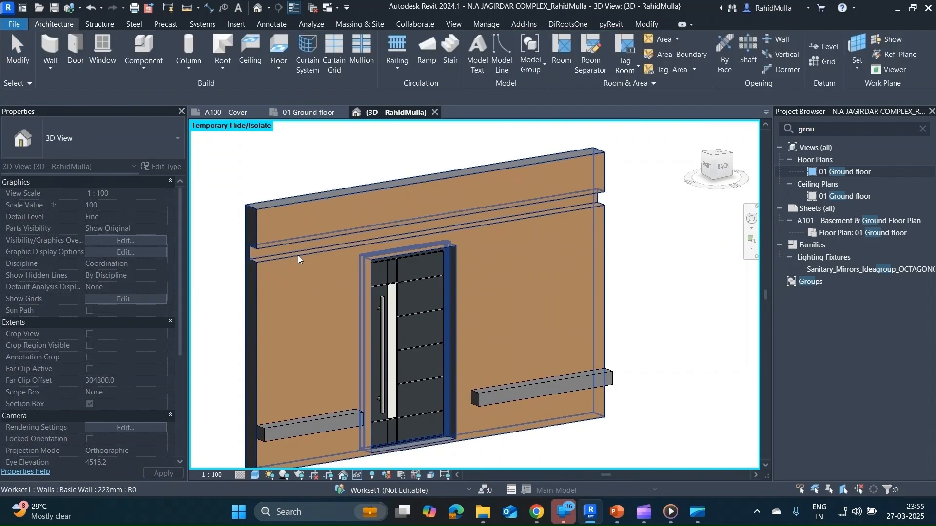
pyautogui.scroll(-3, 247, 296)
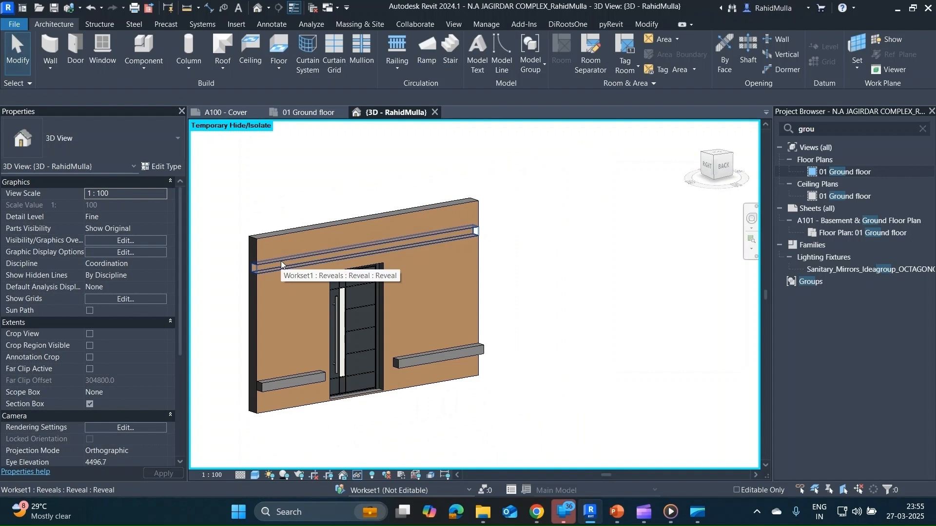
# Step: Open the 01 Ground floor plan and set its detail level to Fine
pyautogui.click(281, 278)
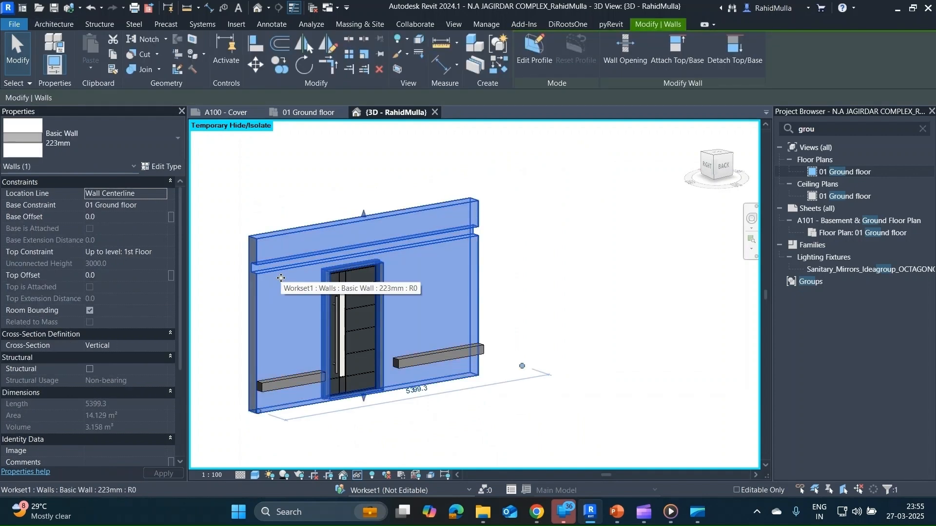
pyautogui.click(309, 112)
pyautogui.scroll(2, 409, 184)
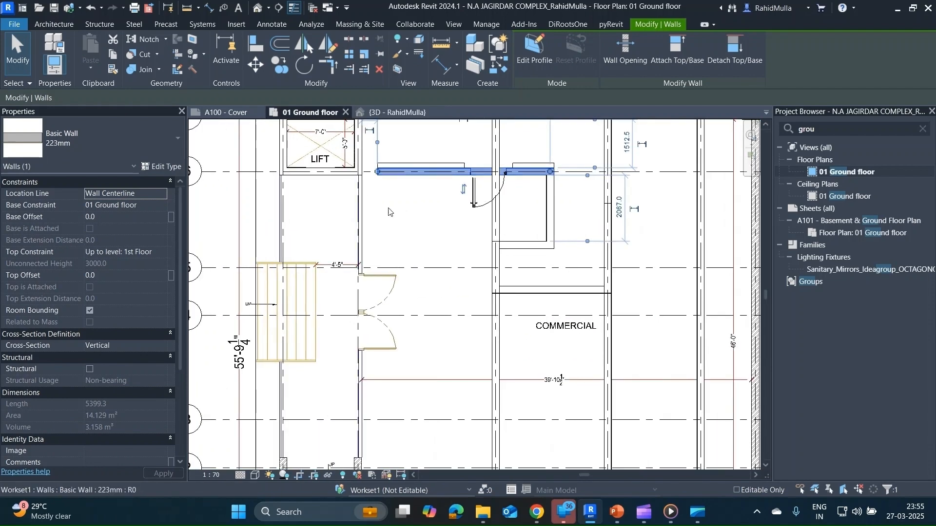
pyautogui.click(240, 475)
pyautogui.click(252, 463)
pyautogui.press('Escape')
pyautogui.scroll(5, 388, 265)
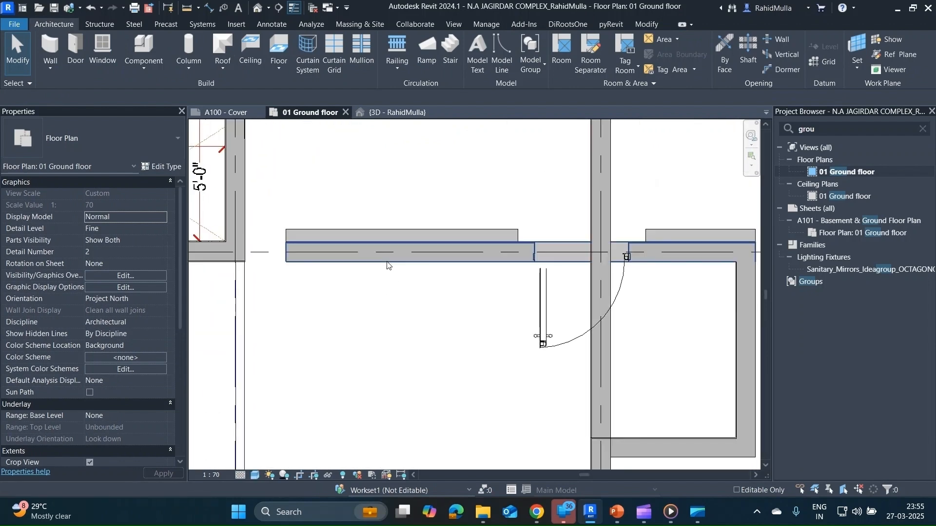
# Step: Change the 223mm wall containing the door to type Wall-Ext_35Rsc-50Air-100Ins-140Blk-12P and deselect it
pyautogui.click(387, 259)
pyautogui.click(77, 132)
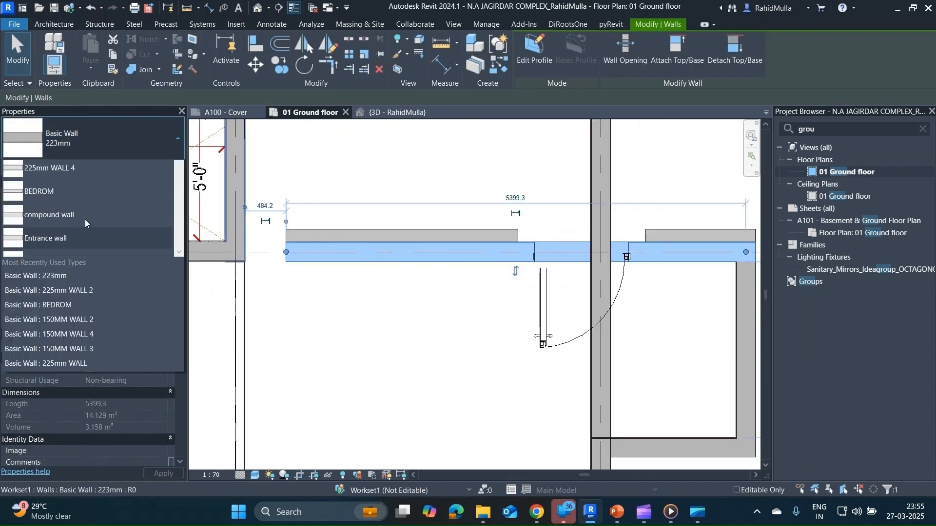
pyautogui.scroll(-5, 84, 279)
pyautogui.click(80, 308)
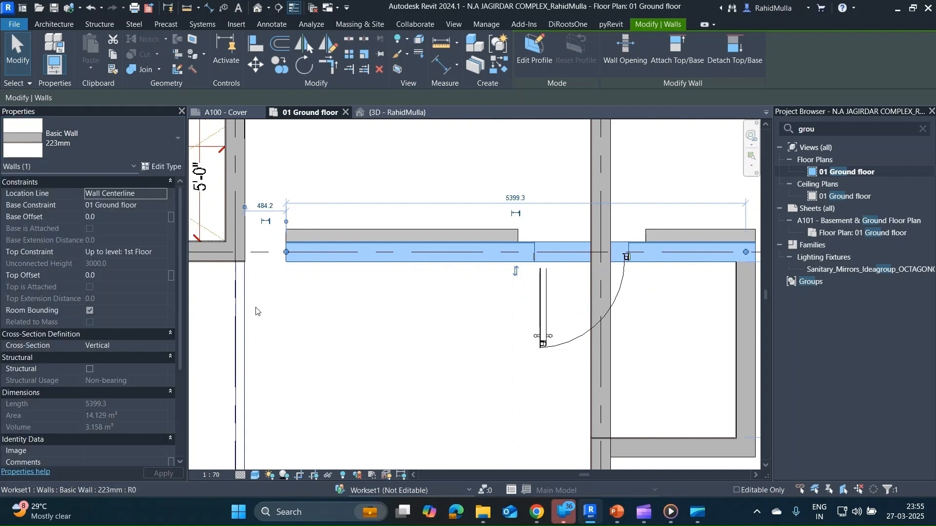
pyautogui.press('Escape')
# Step: Temporarily isolate the wall containing the door in the floor plan and deselect it
pyautogui.click(343, 253)
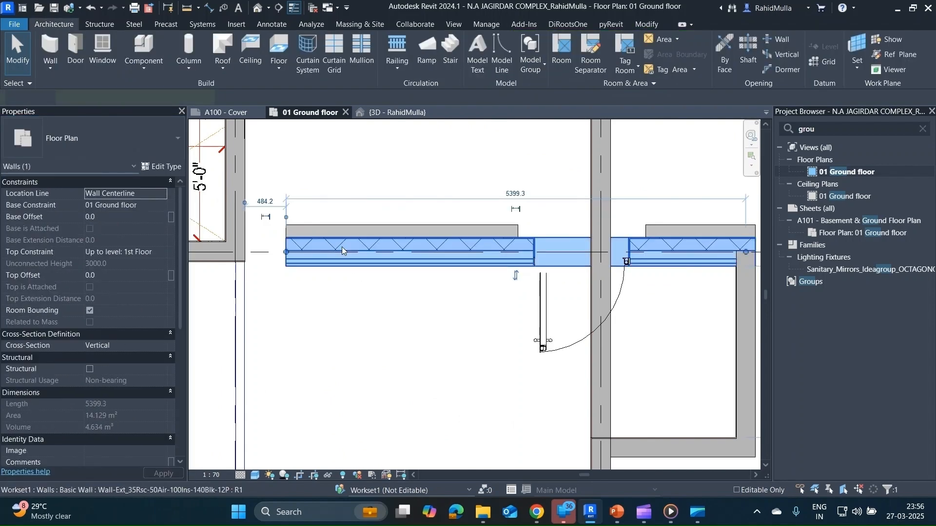
pyautogui.press('h')
pyautogui.press('i')
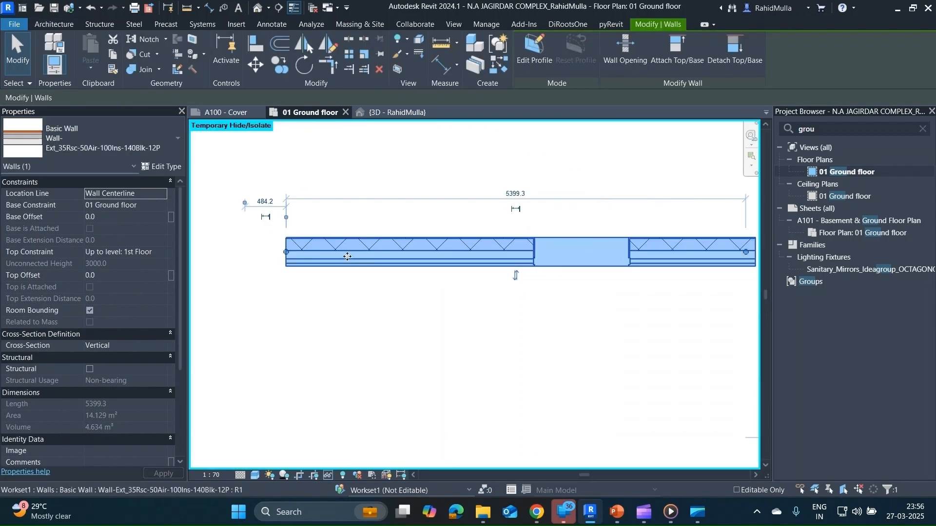
pyautogui.click(317, 317)
pyautogui.moveTo(317, 317); pyautogui.dragTo(253, 324, button='middle')
# Step: Set Wrapping at Ends to Interior for the isolated wall's type and accept the change
pyautogui.click(282, 246)
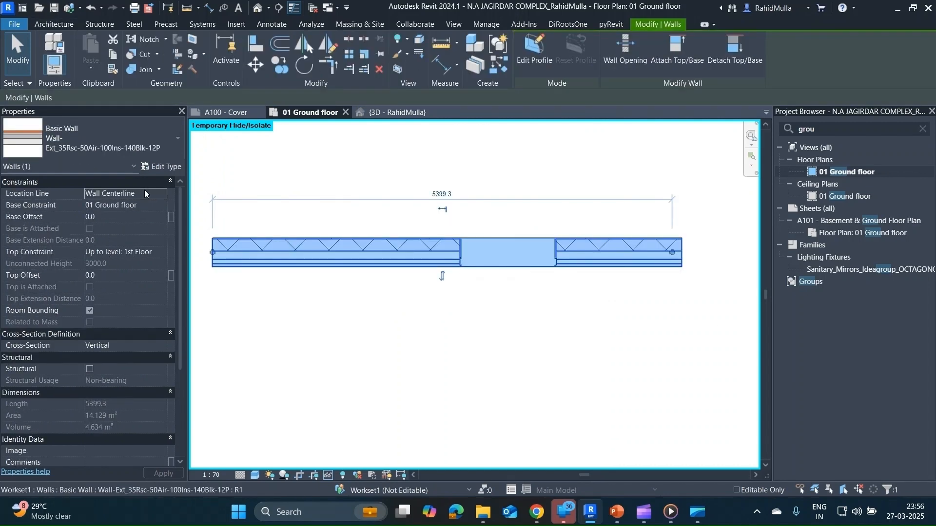
pyautogui.click(164, 168)
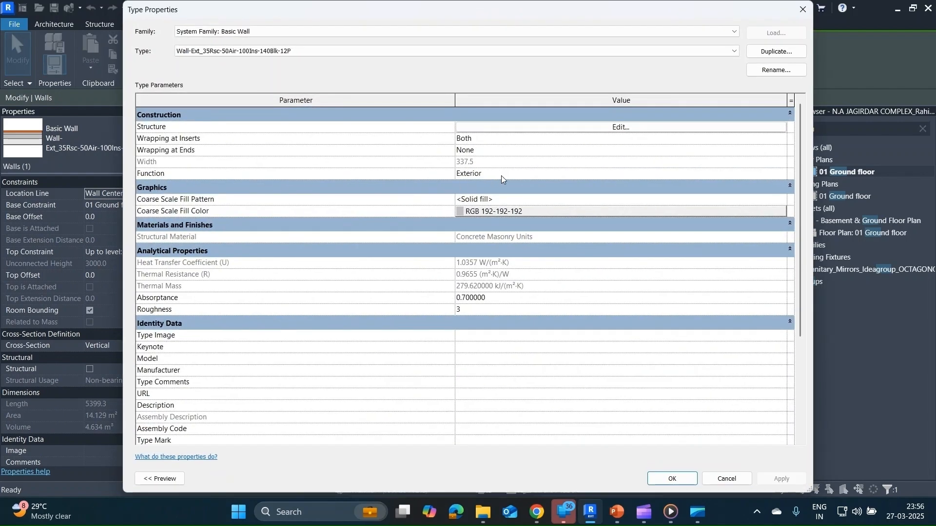
pyautogui.moveTo(508, 18); pyautogui.dragTo(681, 86)
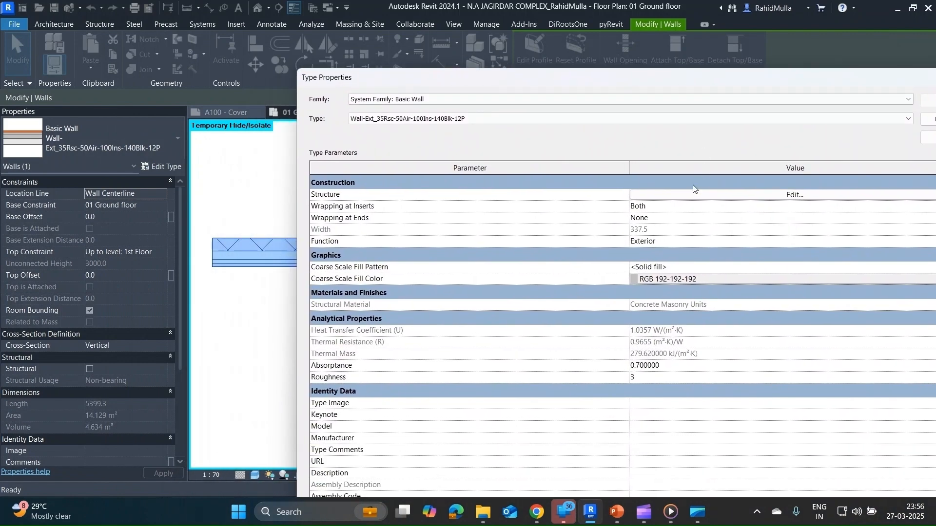
pyautogui.moveTo(701, 127); pyautogui.dragTo(513, 101)
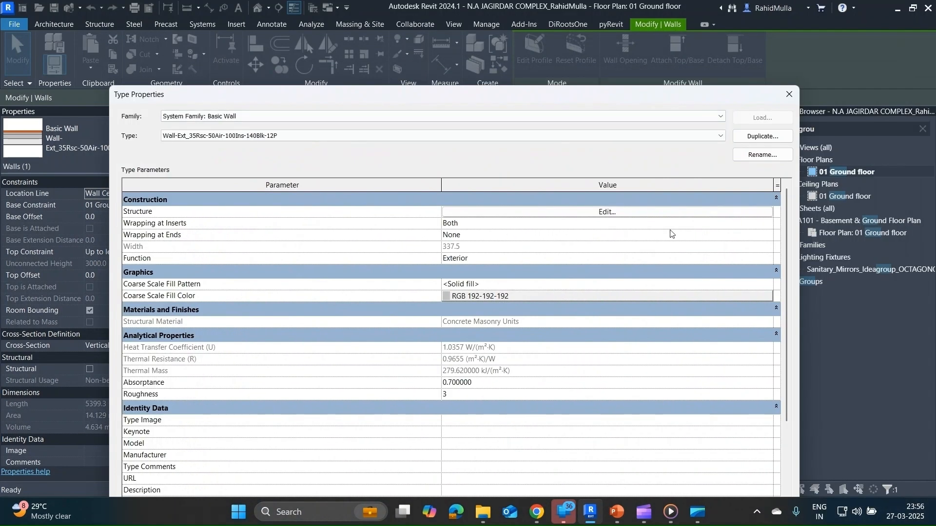
pyautogui.click(769, 237)
pyautogui.click(471, 267)
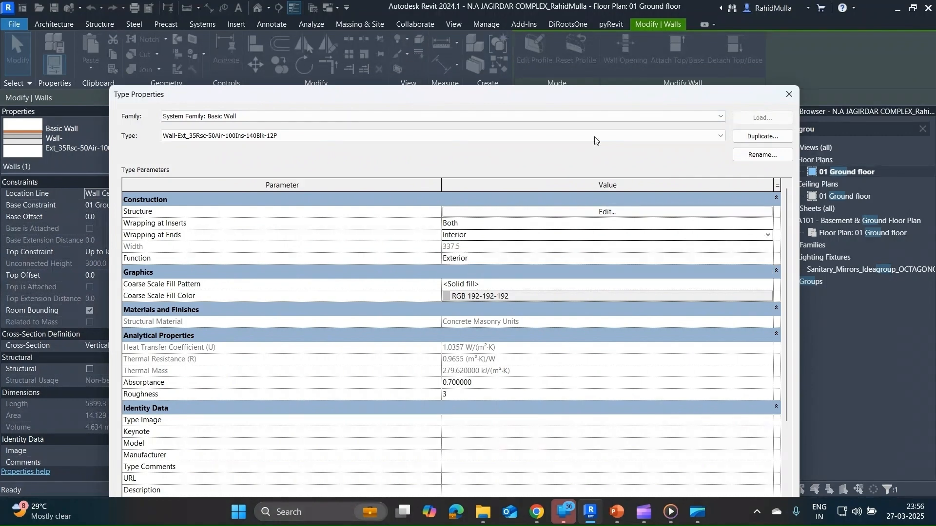
pyautogui.moveTo(594, 95); pyautogui.dragTo(596, 57)
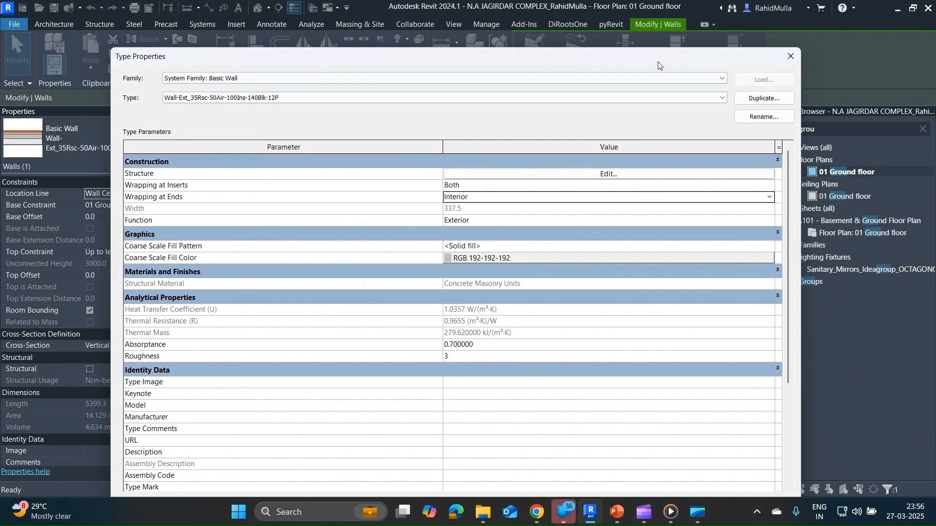
pyautogui.moveTo(668, 63); pyautogui.dragTo(668, 16)
pyautogui.click(660, 478)
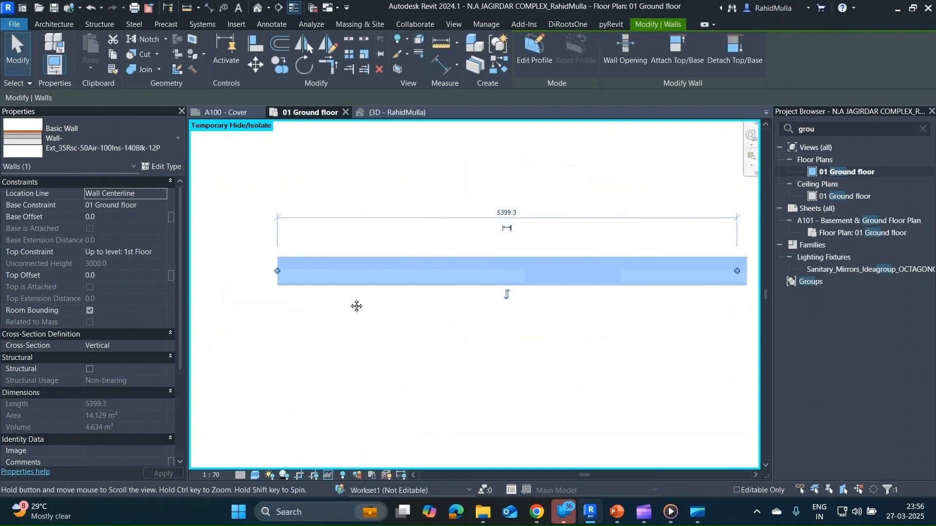
# Step: Extend the wall's free end farthest from the door to a total length of 5800 mm and deselect the wall
pyautogui.moveTo(239, 266); pyautogui.dragTo(333, 289, button='middle')
pyautogui.moveTo(306, 277); pyautogui.dragTo(272, 274)
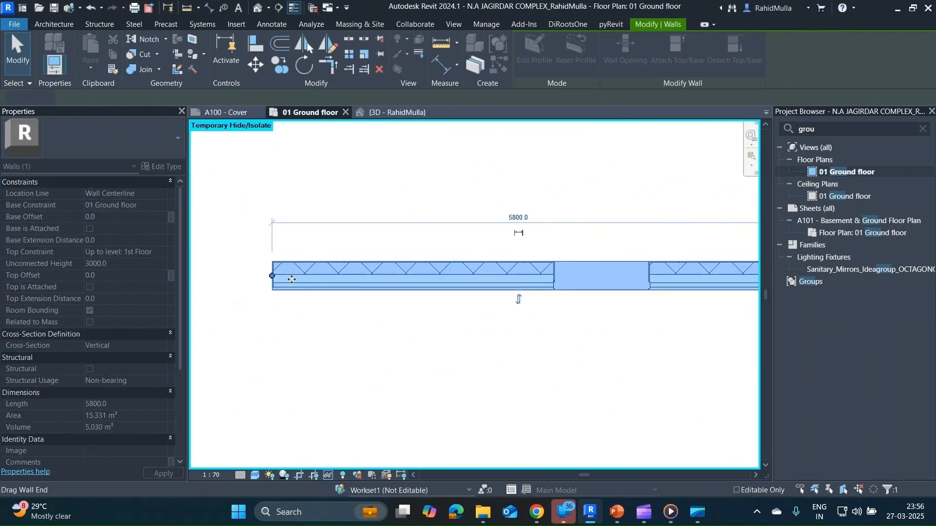
pyautogui.scroll(5, 263, 280)
pyautogui.press('Escape')
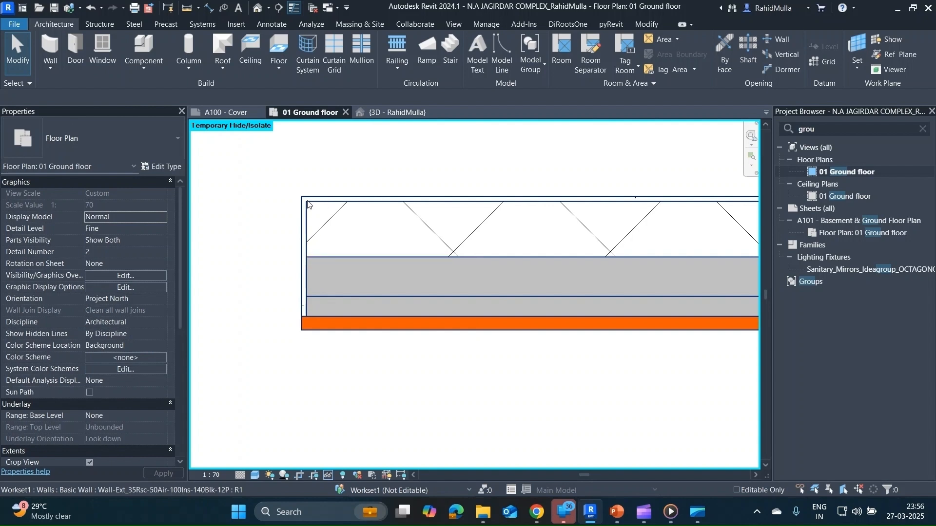
# Step: Check the layer wrapping at the wall's ends, then set Wrapping at Ends to None for its type and accept the change
pyautogui.scroll(-5, 308, 303)
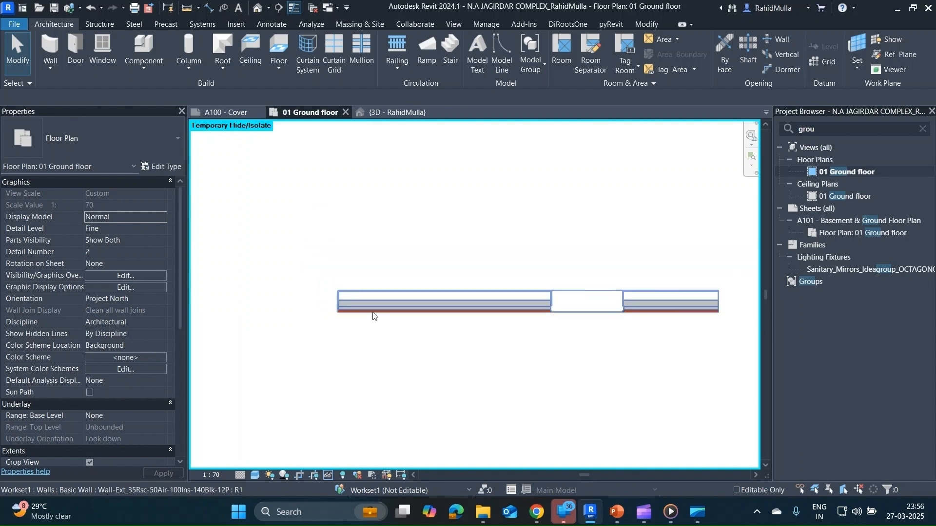
pyautogui.scroll(2, 597, 306)
pyautogui.scroll(3, 605, 300)
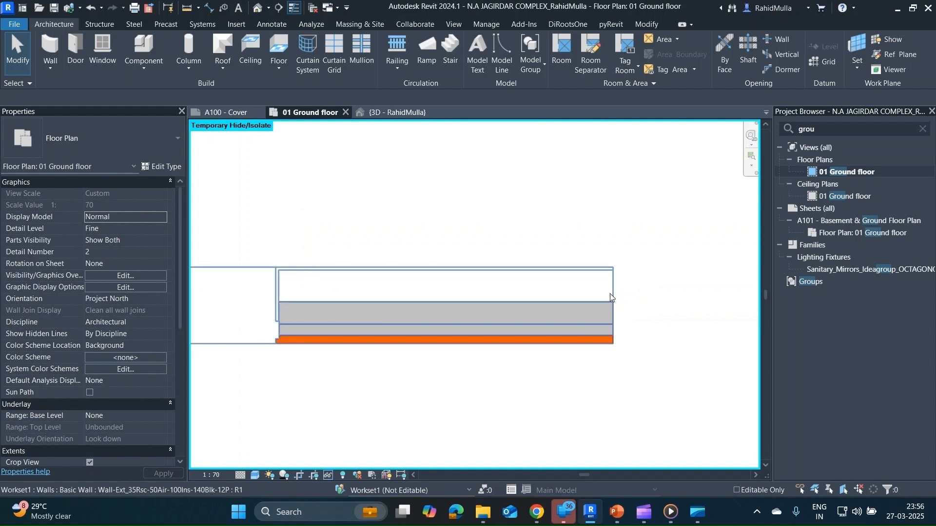
pyautogui.scroll(-3, 291, 300)
pyautogui.scroll(3, 291, 301)
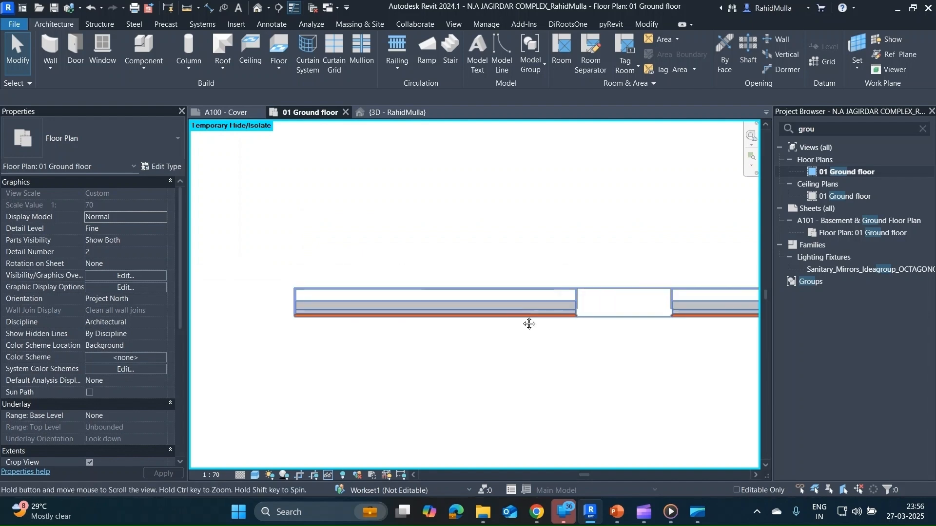
pyautogui.scroll(3, 380, 306)
pyautogui.click(388, 303)
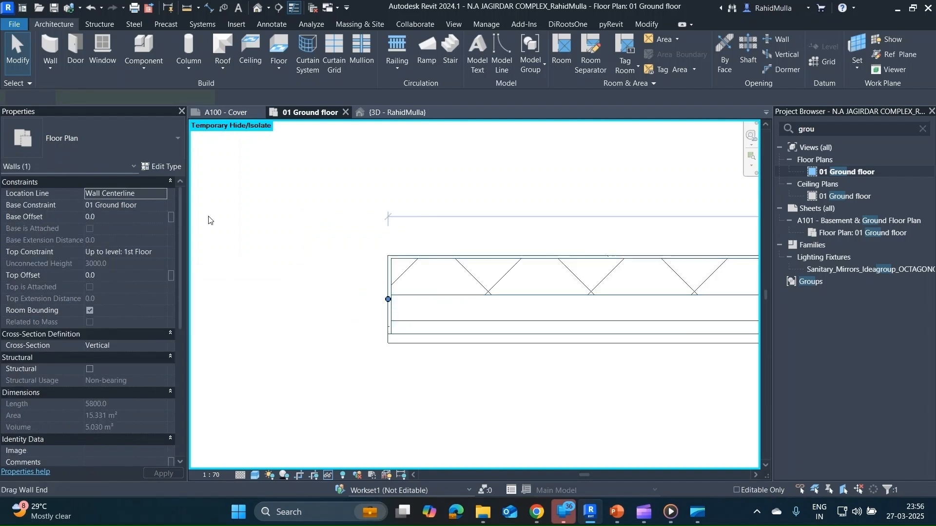
pyautogui.click(161, 166)
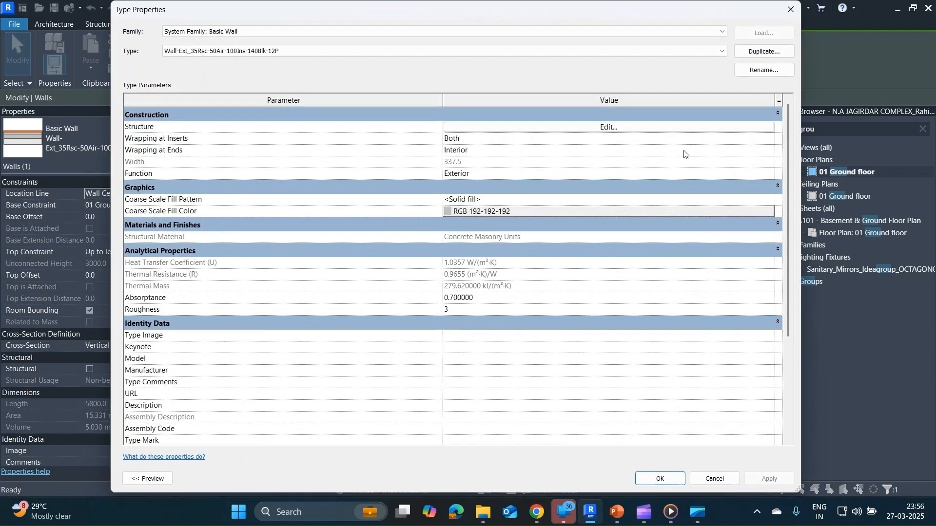
pyautogui.click(770, 153)
pyautogui.click(471, 162)
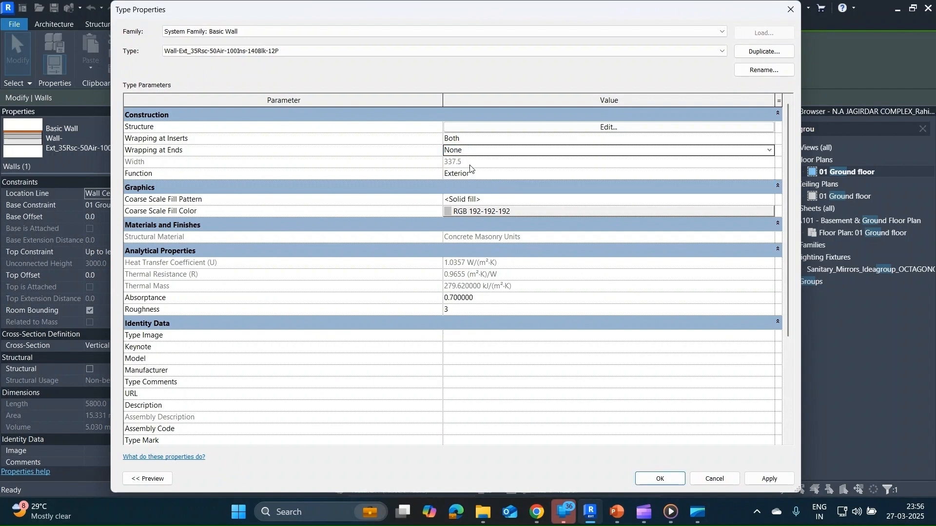
pyautogui.click(769, 479)
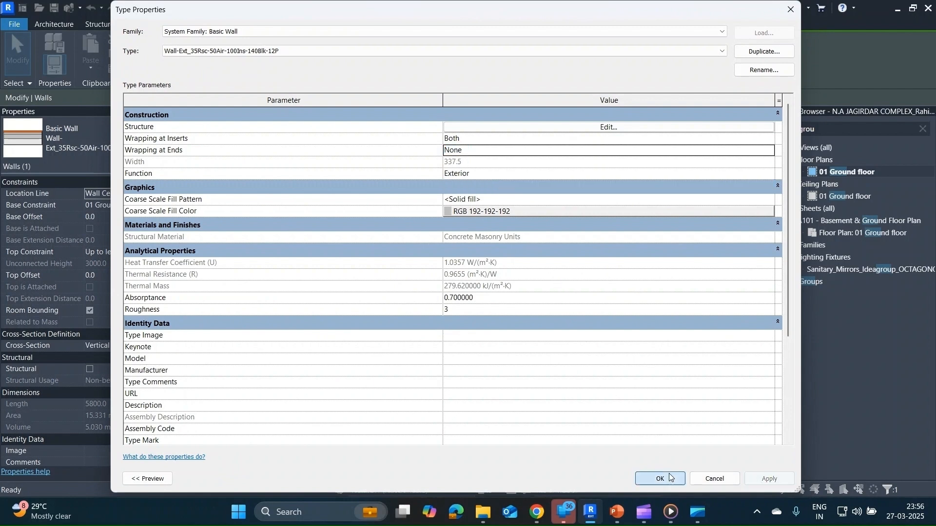
pyautogui.click(660, 478)
# Step: Review the wrapping settings and the Wraps options of each layer in the wall type's structure, closing the dialogs without changes
pyautogui.scroll(-2, 413, 265)
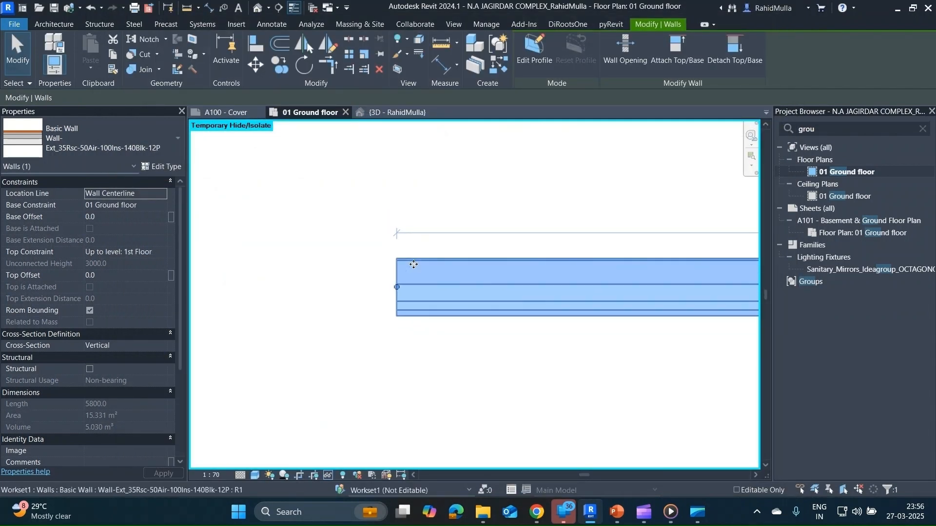
pyautogui.click(164, 167)
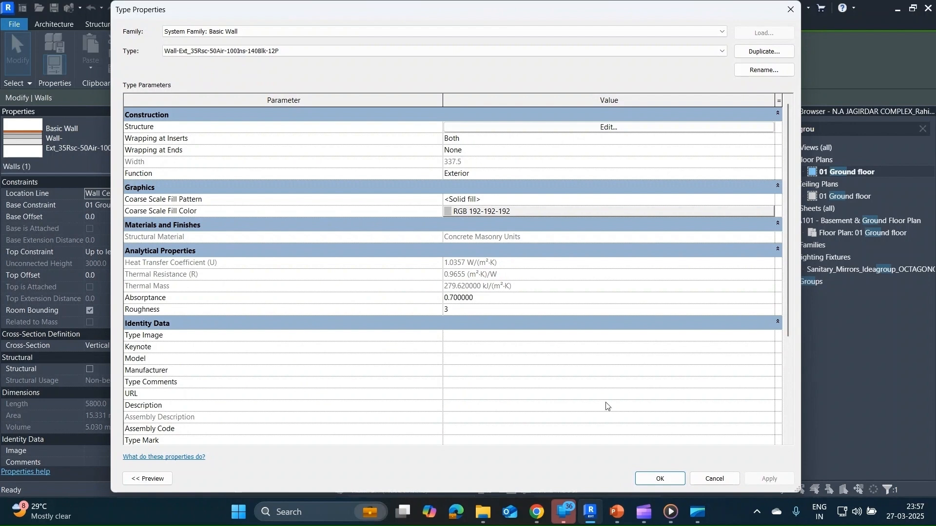
pyautogui.click(661, 479)
pyautogui.scroll(-5, 461, 280)
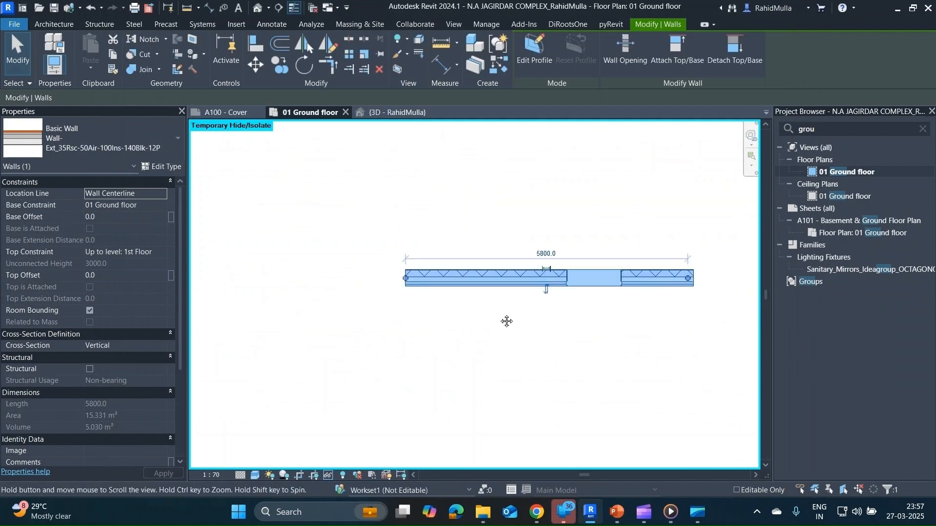
pyautogui.click(170, 168)
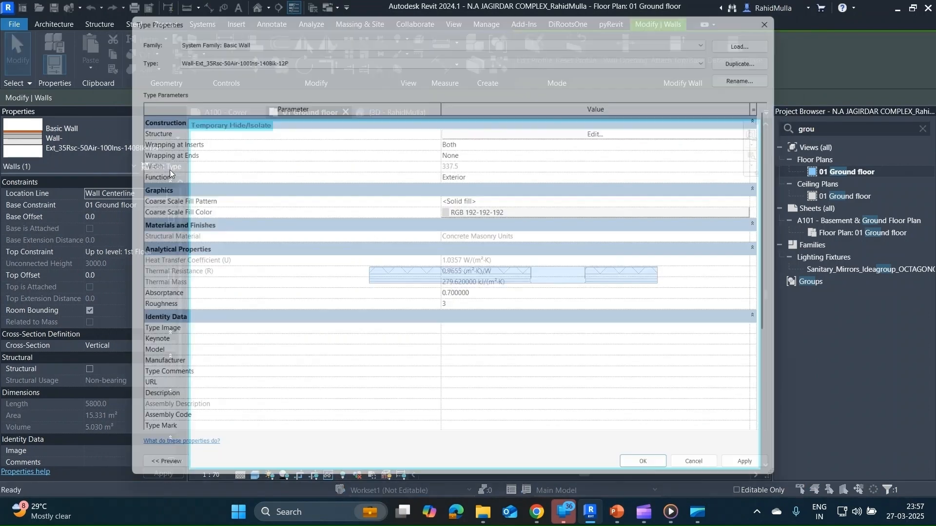
pyautogui.click(470, 127)
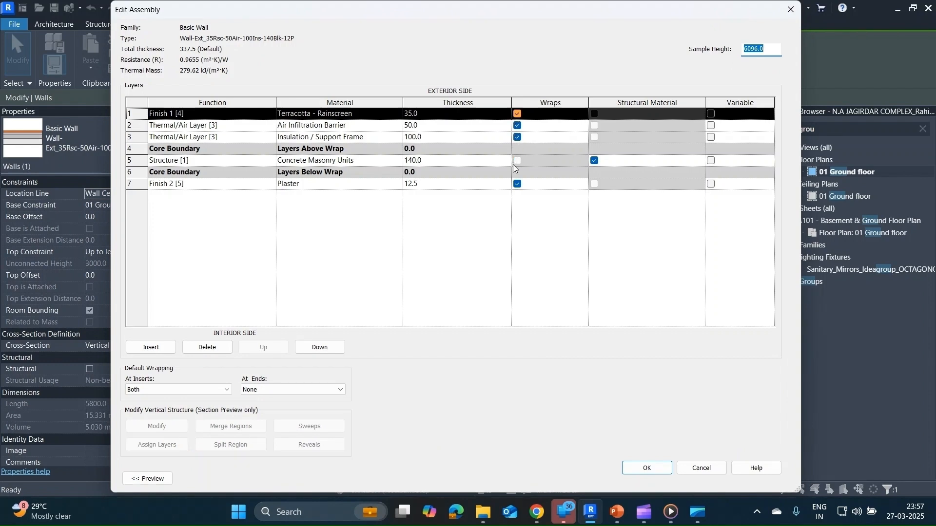
pyautogui.click(644, 469)
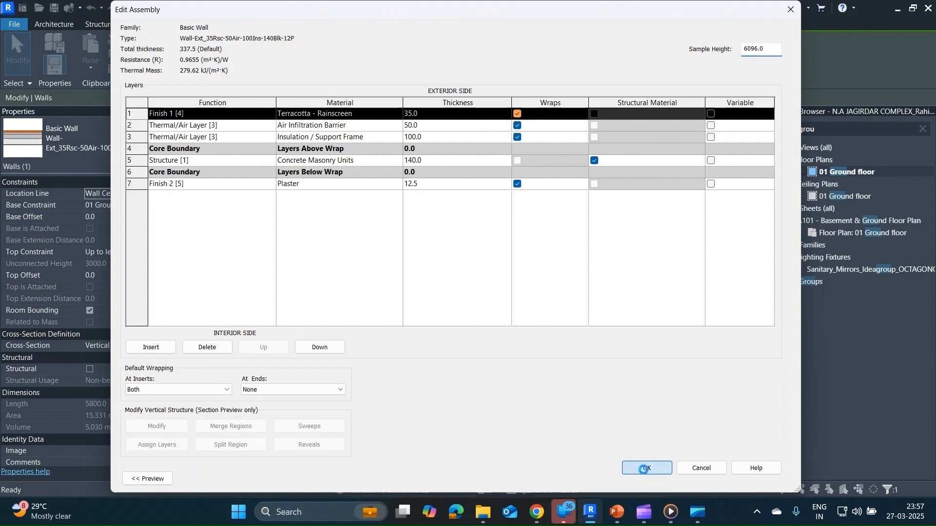
pyautogui.click(652, 468)
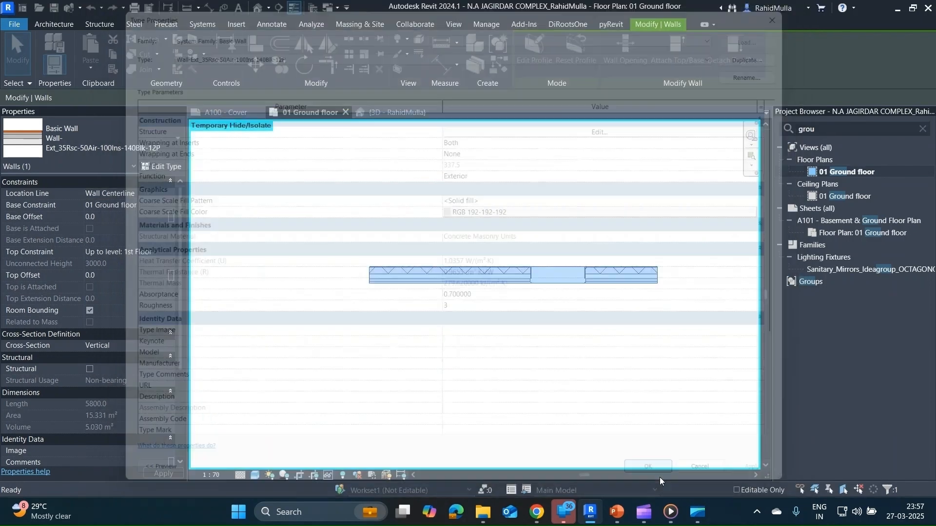
# Step: Create parts from the isolated wall so that each of its layers becomes a separate element
pyautogui.click(439, 202)
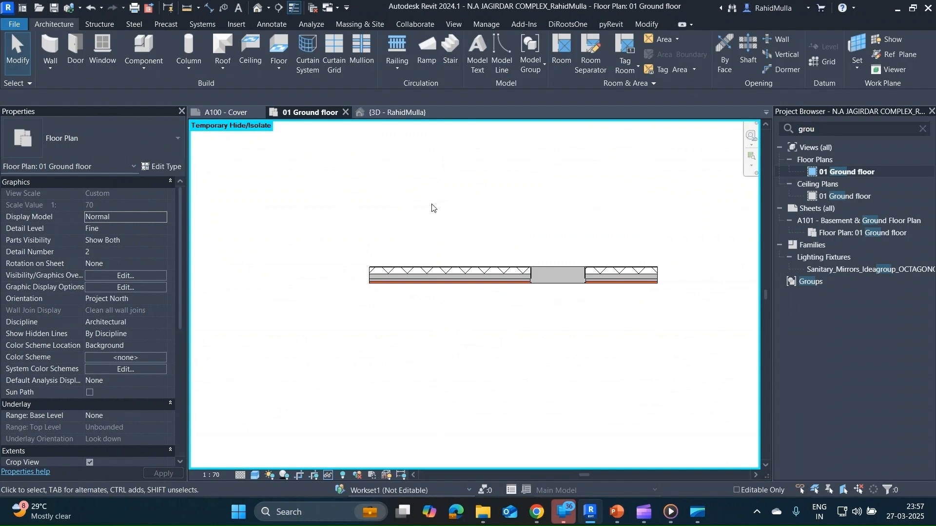
pyautogui.scroll(8, 380, 273)
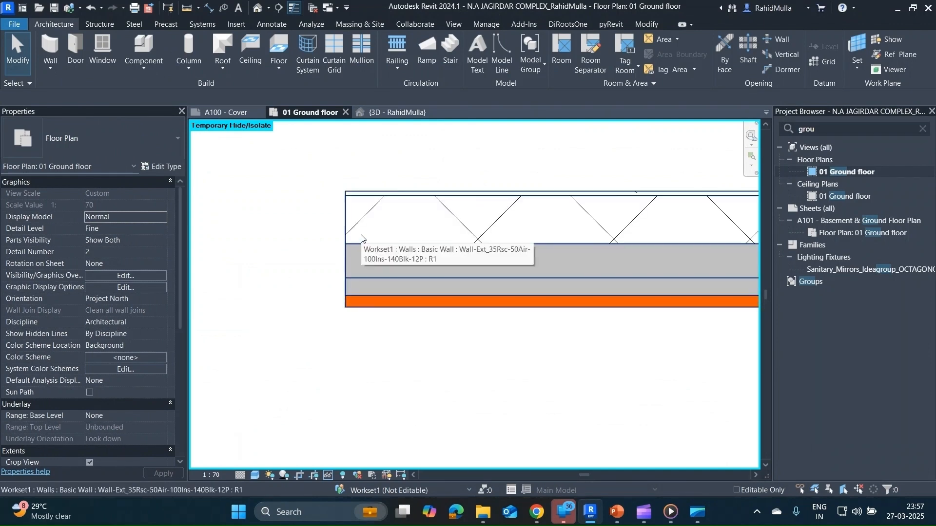
pyautogui.click(368, 231)
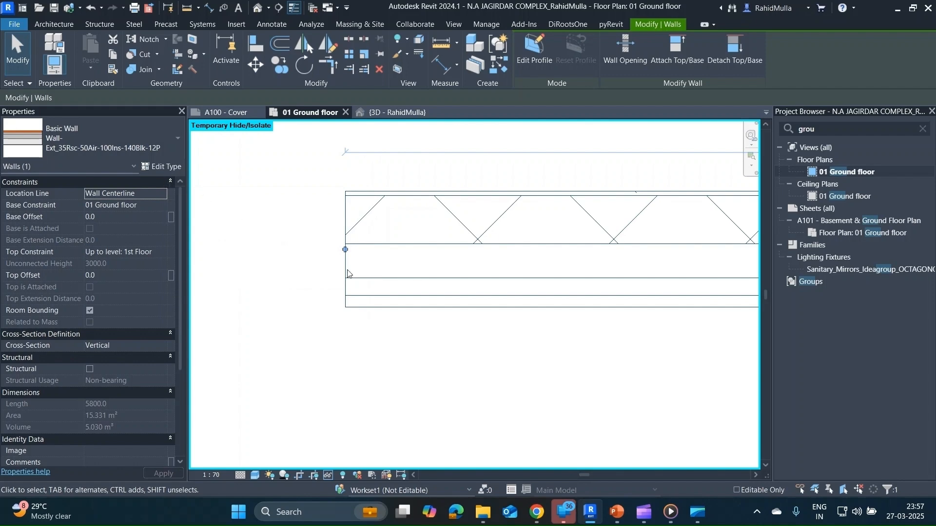
pyautogui.scroll(-2, 413, 340)
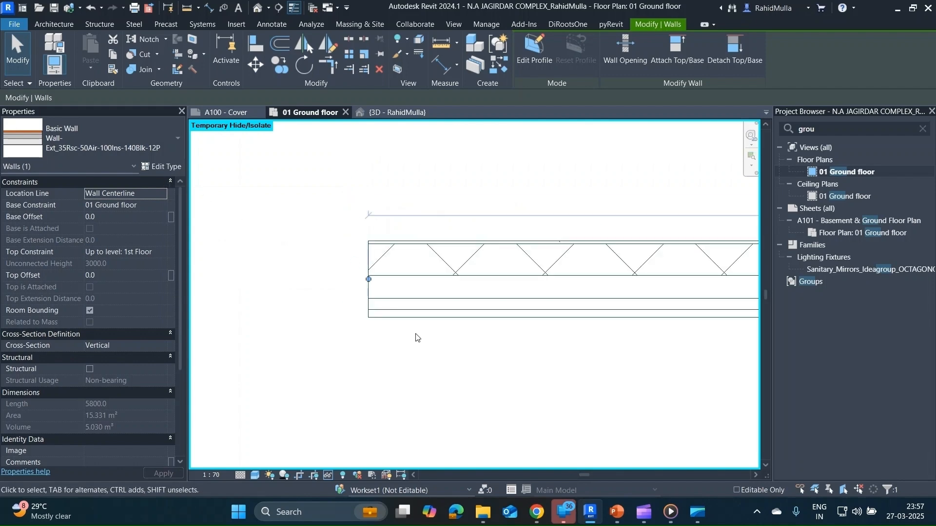
pyautogui.click(415, 335)
pyautogui.click(446, 290)
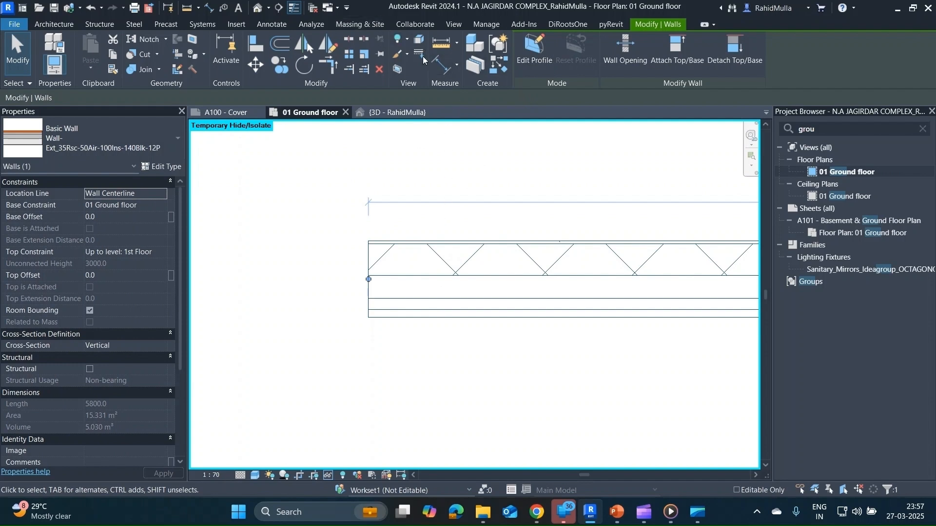
pyautogui.click(475, 61)
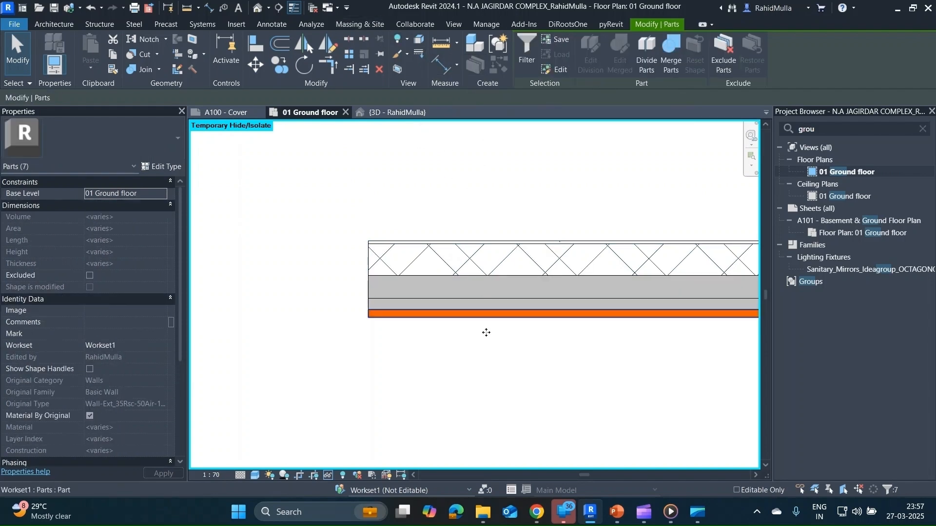
# Step: Select the wall's layer parts one at a time, from the outer finish to the plaster, and examine their individual properties
pyautogui.click(410, 242)
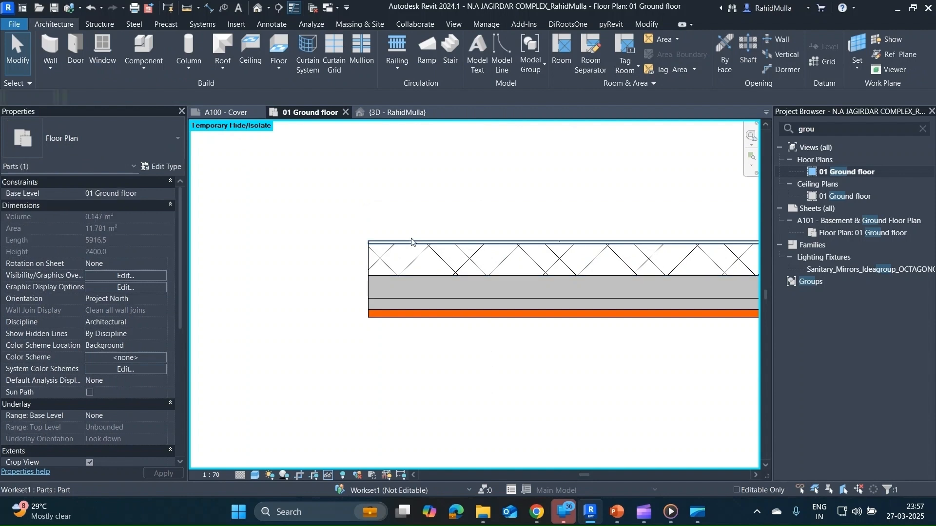
pyautogui.click(407, 286)
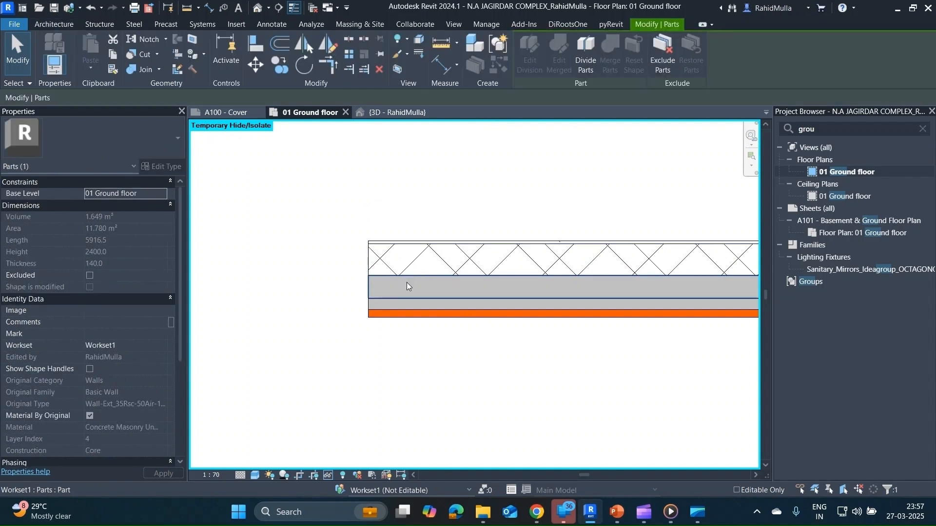
pyautogui.click(401, 308)
pyautogui.scroll(2, 367, 305)
pyautogui.click(390, 307)
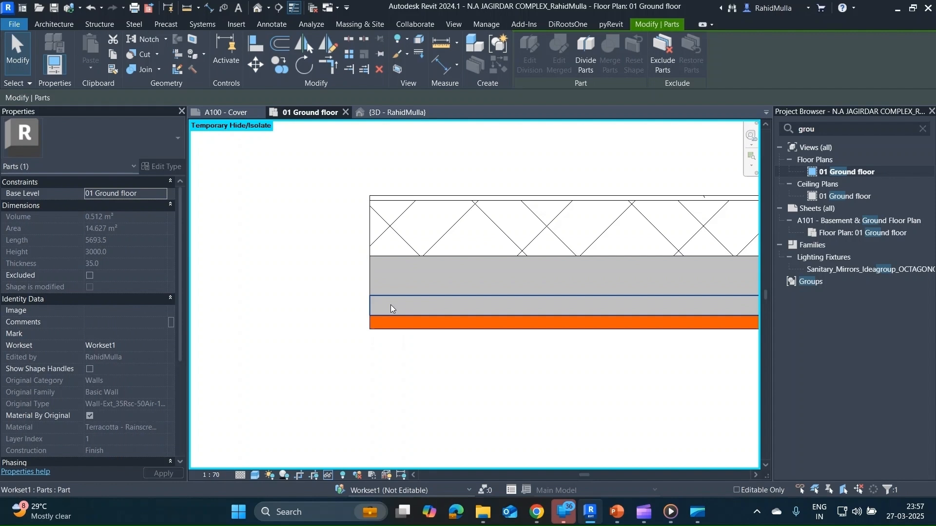
pyautogui.click(403, 280)
pyautogui.click(402, 237)
pyautogui.click(402, 197)
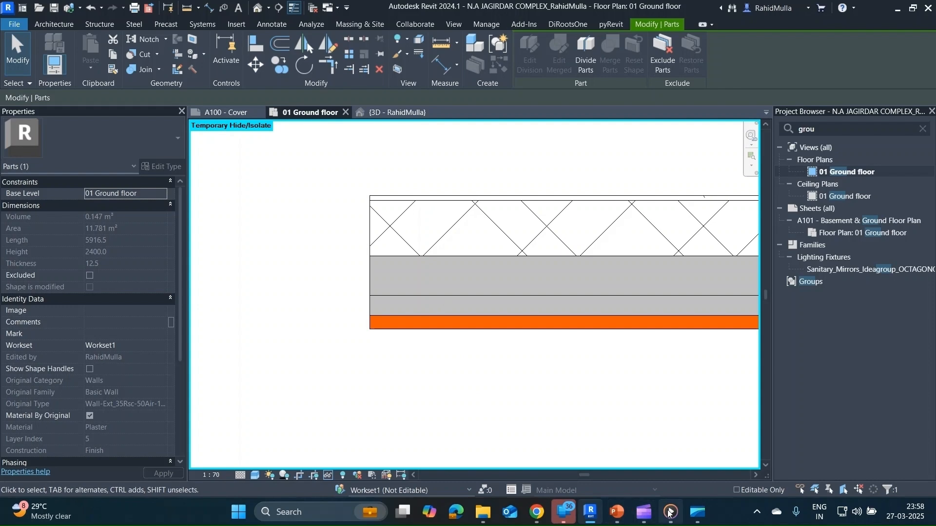
pyautogui.click(645, 515)
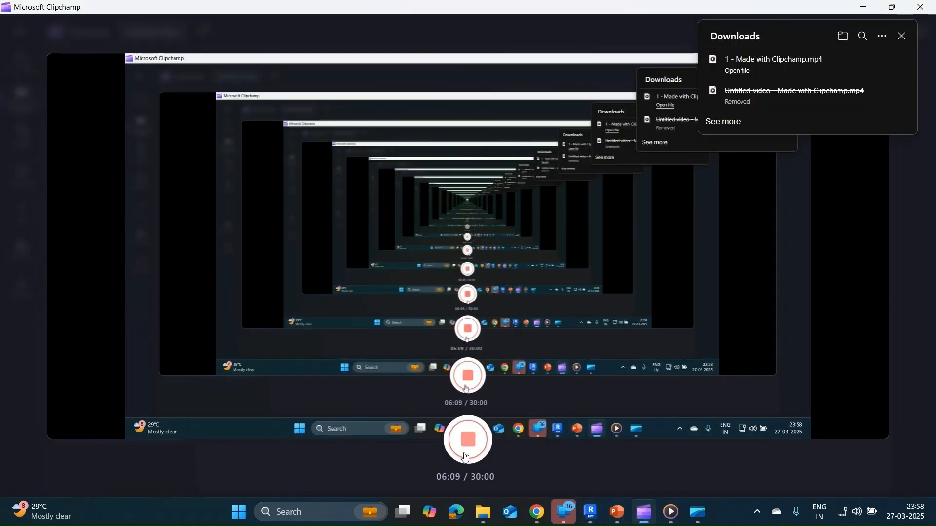